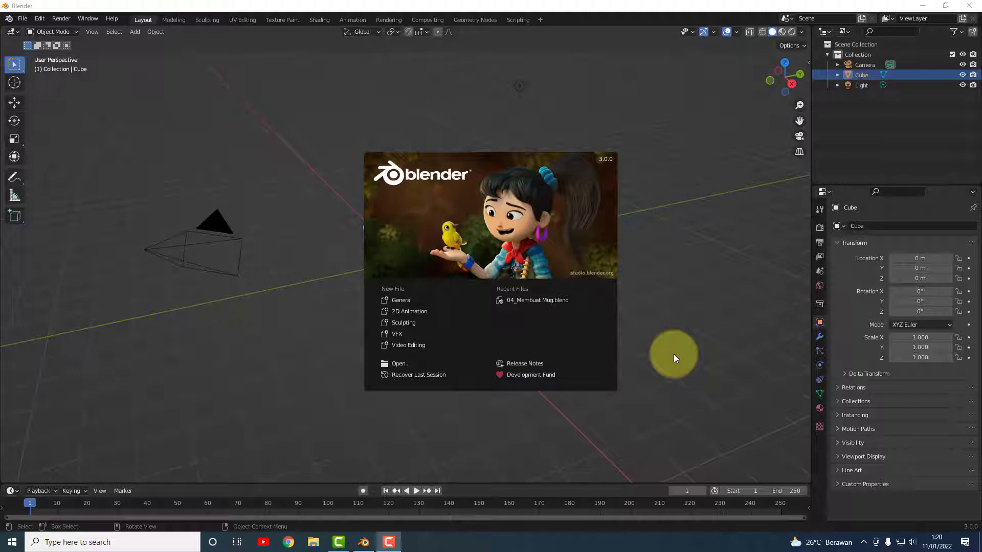
# - Start a new General scene and enable the Screencast Keys overlay in the viewport
pyautogui.click(398, 298)
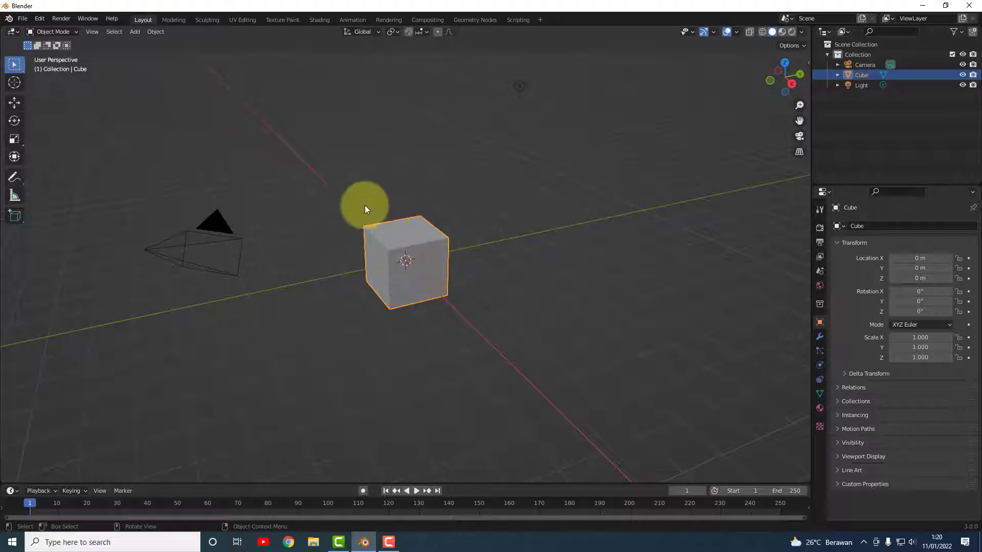
pyautogui.click(466, 241)
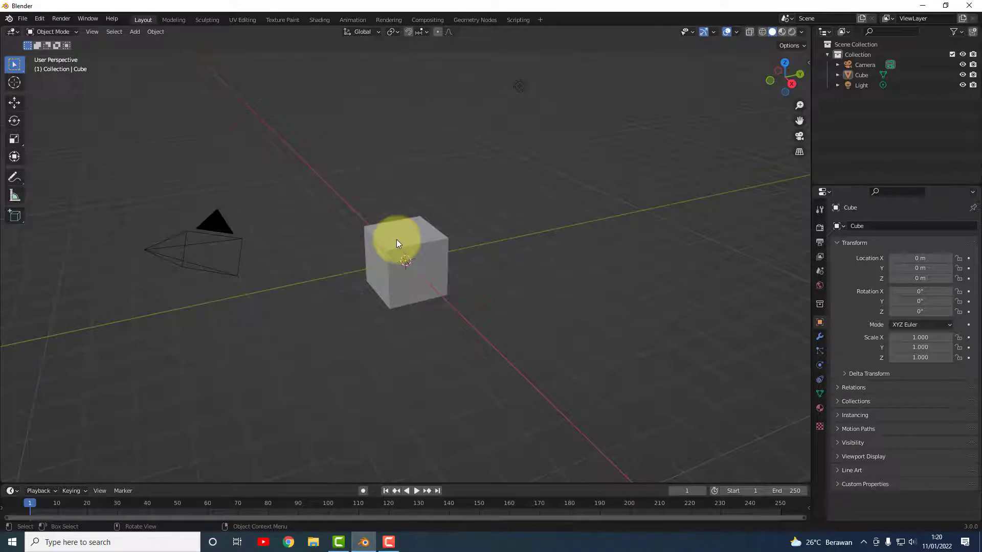
pyautogui.press('n')
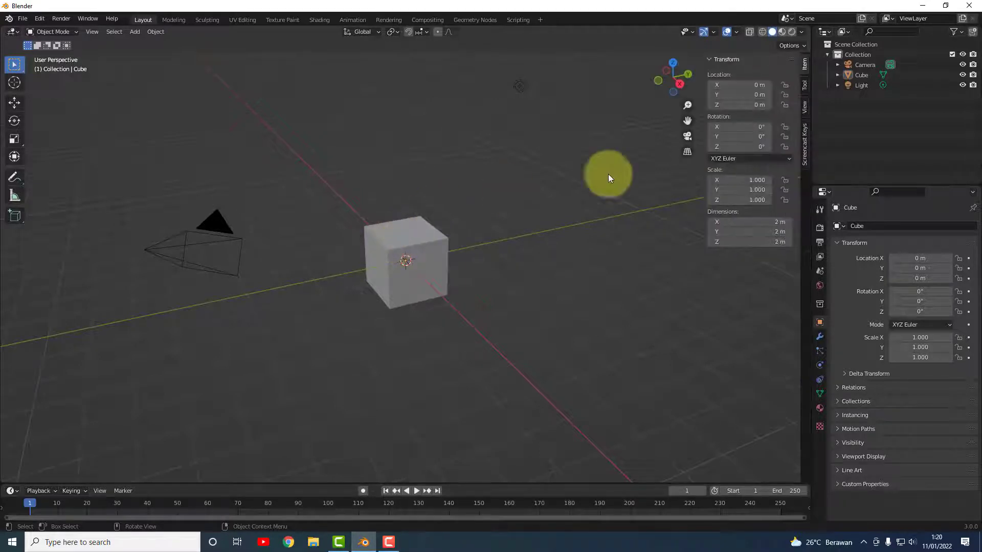
pyautogui.click(805, 139)
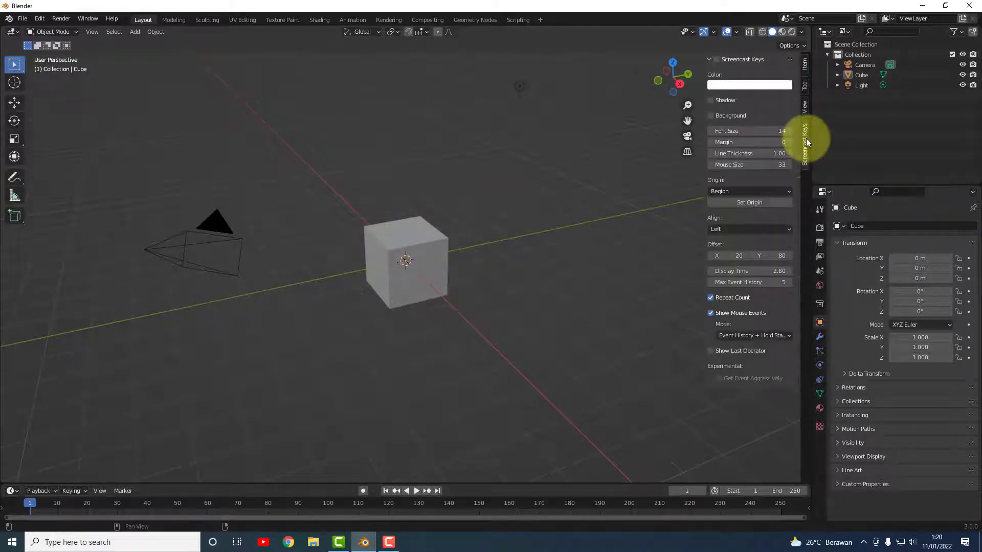
pyautogui.click(716, 59)
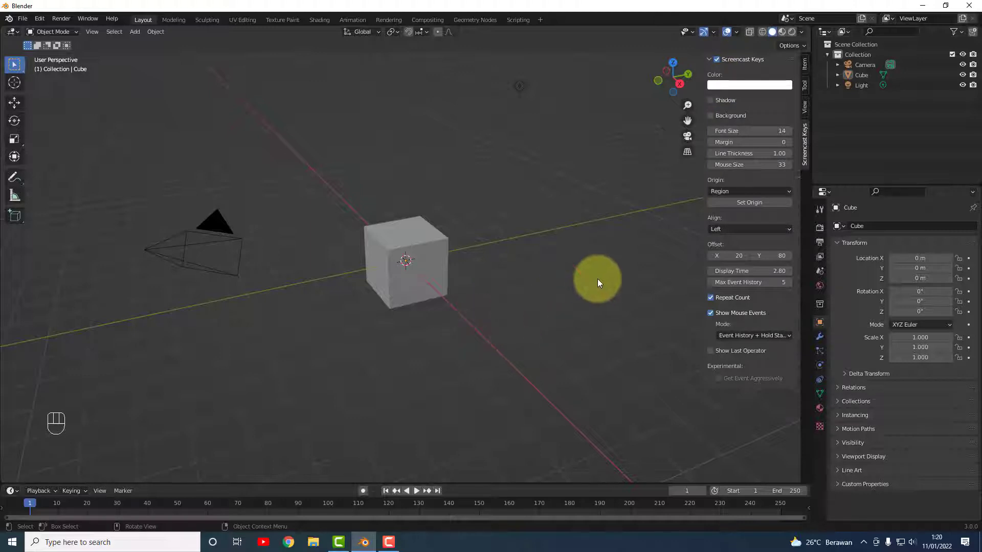
pyautogui.click(598, 281)
pyautogui.press('n')
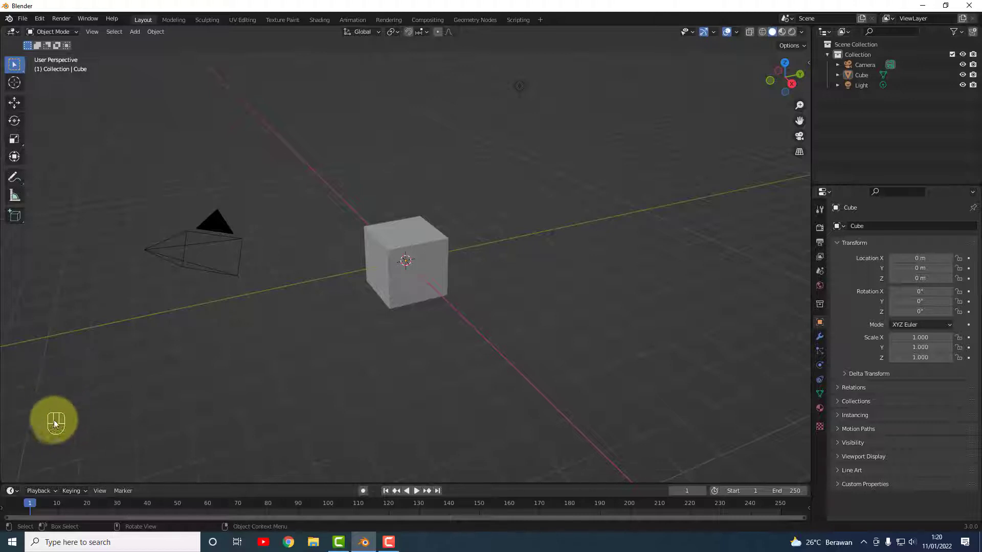
# - Delete the default cube and add a cylinder mesh in its place
pyautogui.click(426, 251)
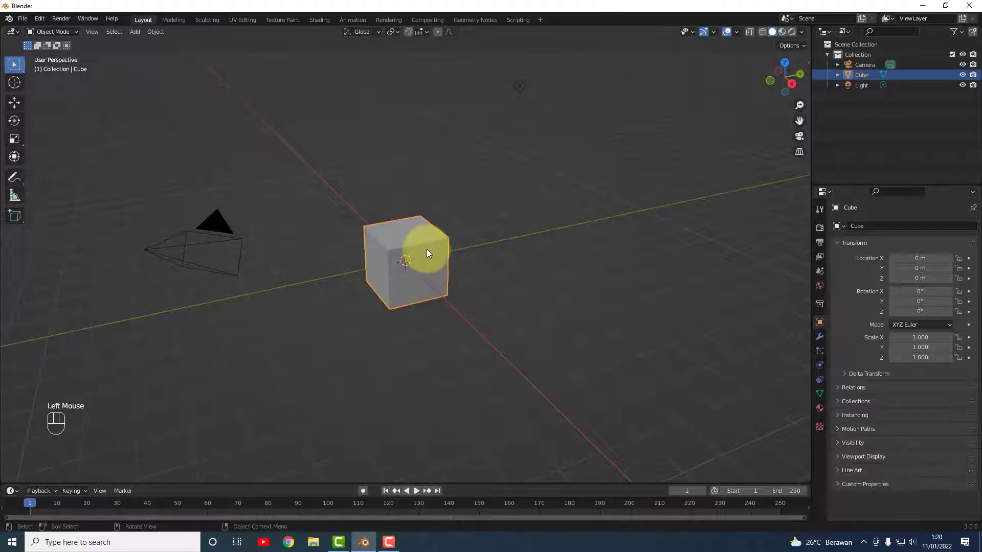
pyautogui.press('Delete')
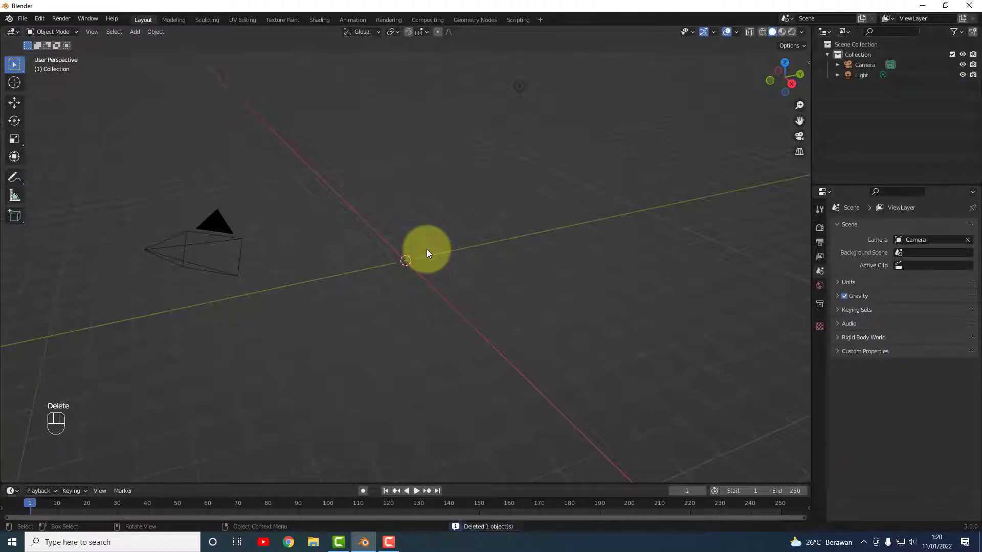
pyautogui.click(137, 31)
pyautogui.moveTo(164, 45)
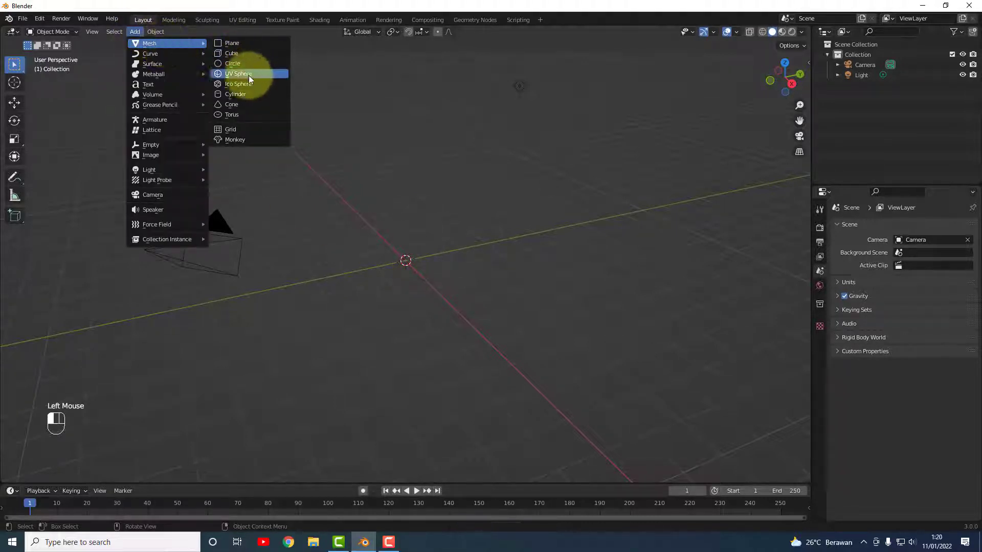
pyautogui.click(247, 94)
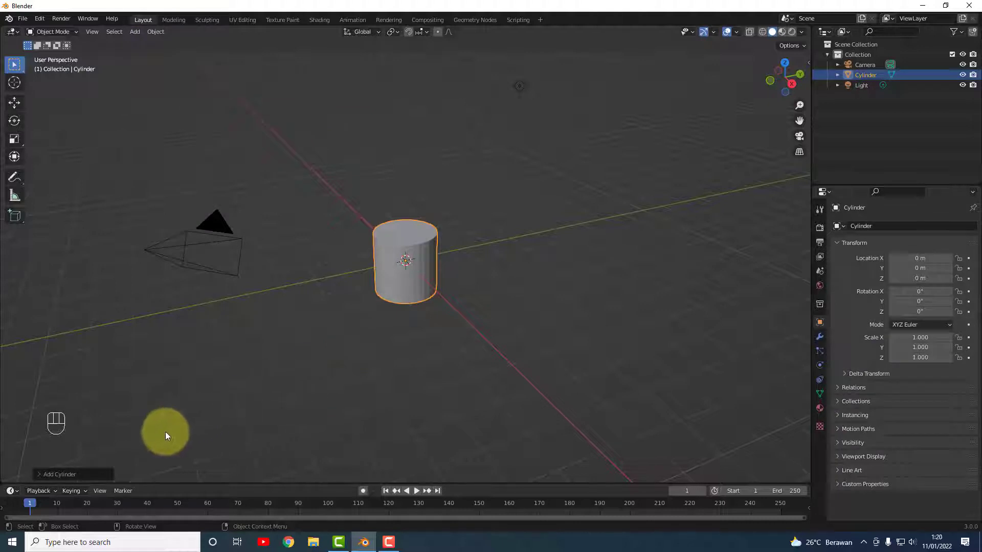
# - Set the new cylinder's vertex count to 18
pyautogui.click(64, 474)
pyautogui.click(136, 352)
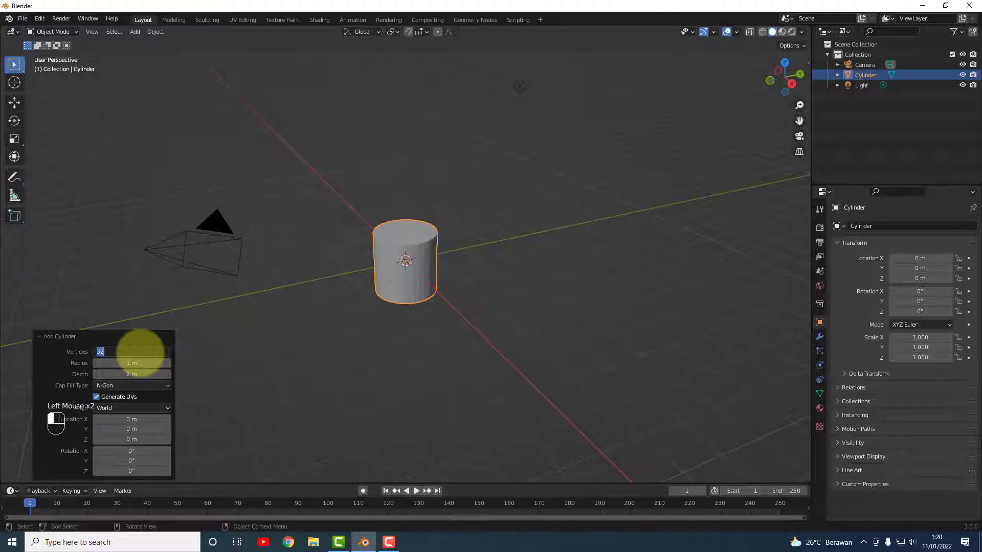
pyautogui.write('18')
pyautogui.press('Return')
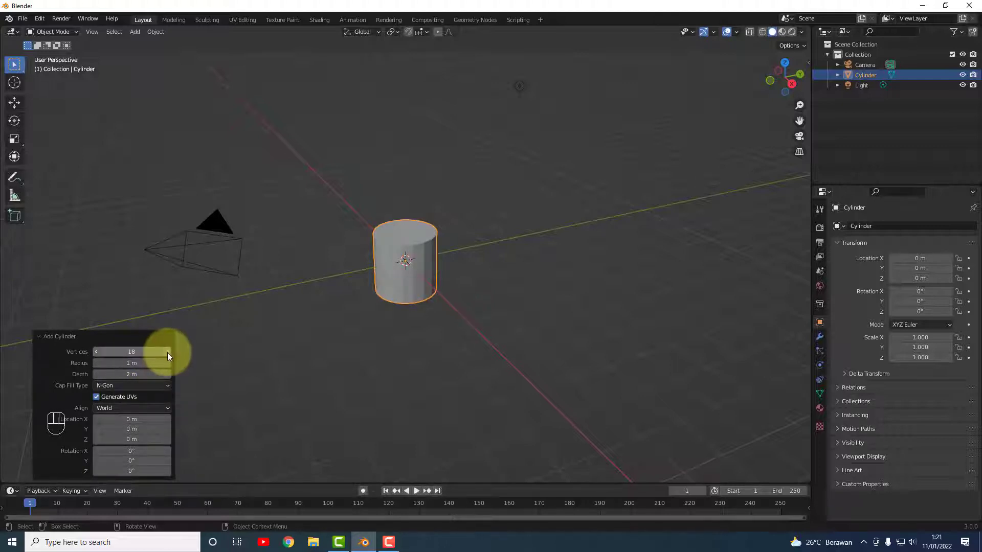
pyautogui.click(200, 355)
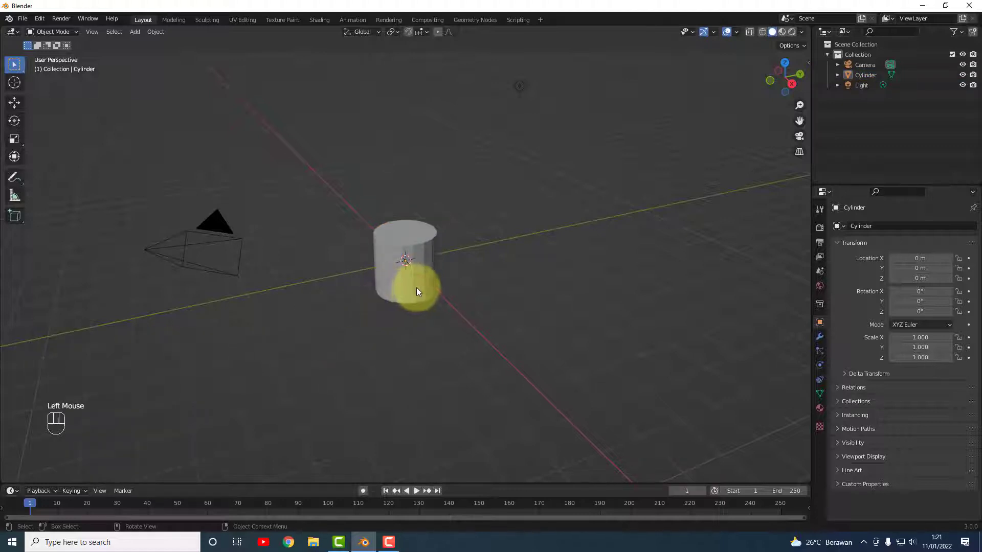
# - Put the cylinder into Edit Mode with face selection active
pyautogui.moveTo(416, 287); pyautogui.dragTo(391, 280, button='middle')
pyautogui.scroll(3, 391, 279)
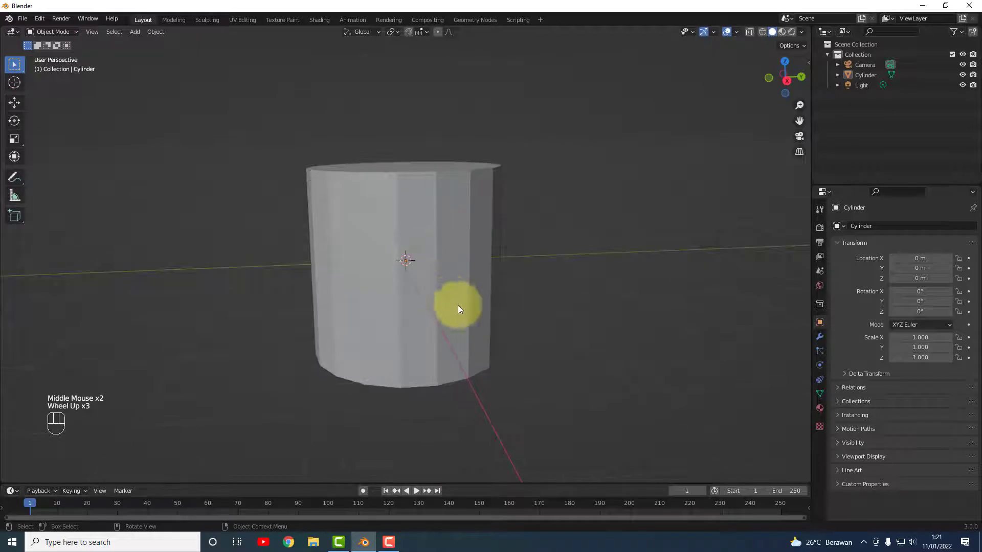
pyautogui.moveTo(458, 304)
pyautogui.mouseDown(button='middle')
pyautogui.moveTo(352, 345)
pyautogui.moveTo(405, 377)
pyautogui.moveTo(541, 307)
pyautogui.moveTo(434, 323)
pyautogui.moveTo(452, 312)
pyautogui.moveTo(443, 353)
pyautogui.moveTo(459, 345)
pyautogui.mouseUp(button='middle')
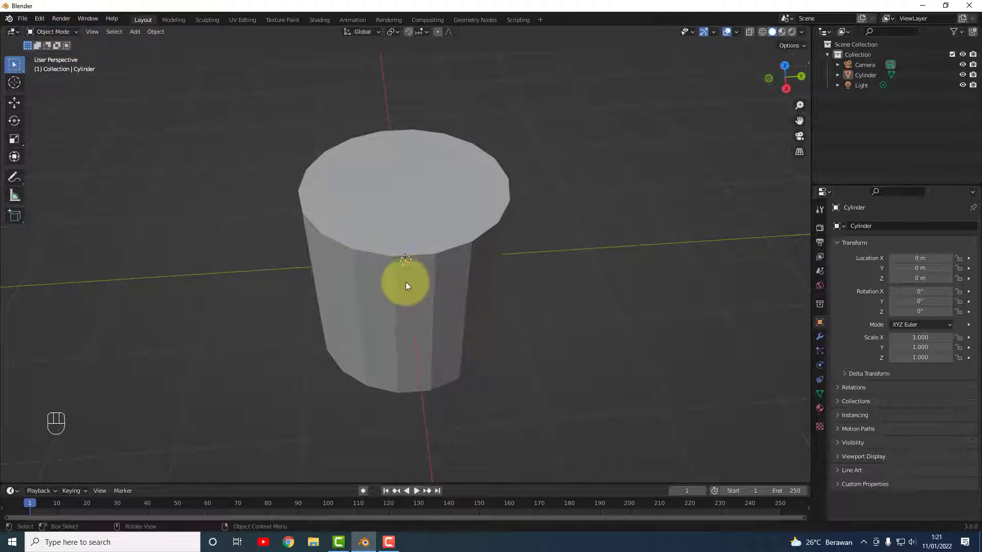
pyautogui.scroll(-2, 465, 330)
pyautogui.moveTo(465, 330); pyautogui.dragTo(411, 309, button='middle')
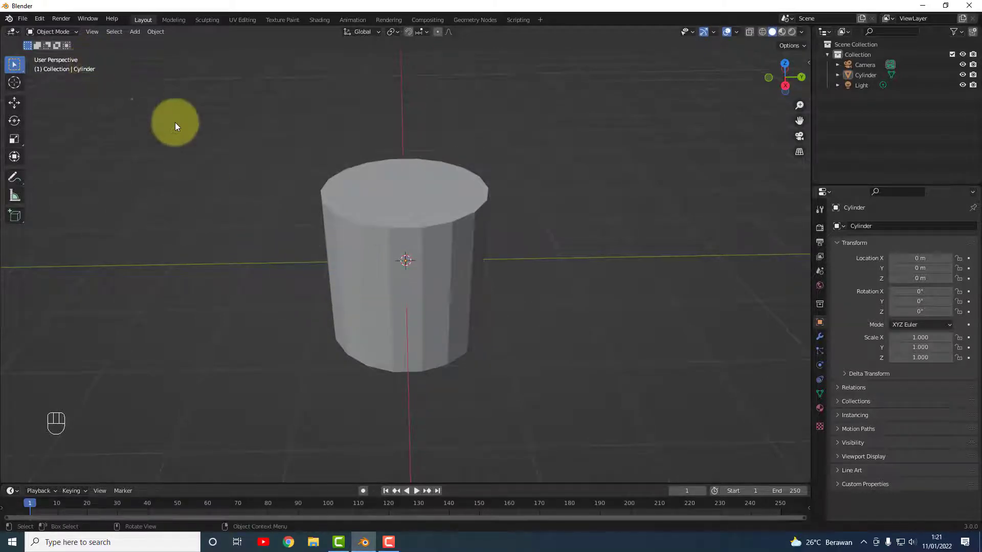
pyautogui.scroll(-2, 295, 224)
pyautogui.scroll(2, 297, 225)
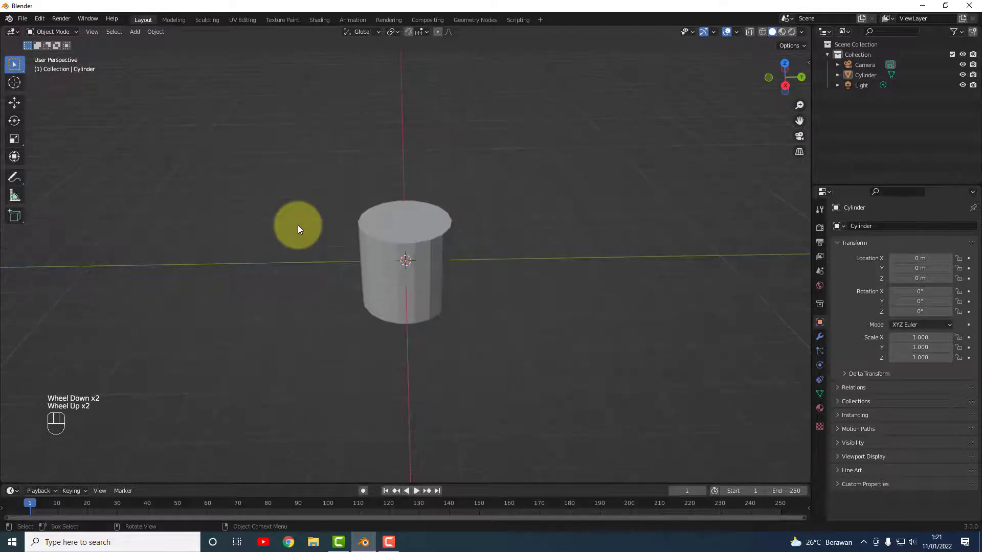
pyautogui.click(74, 34)
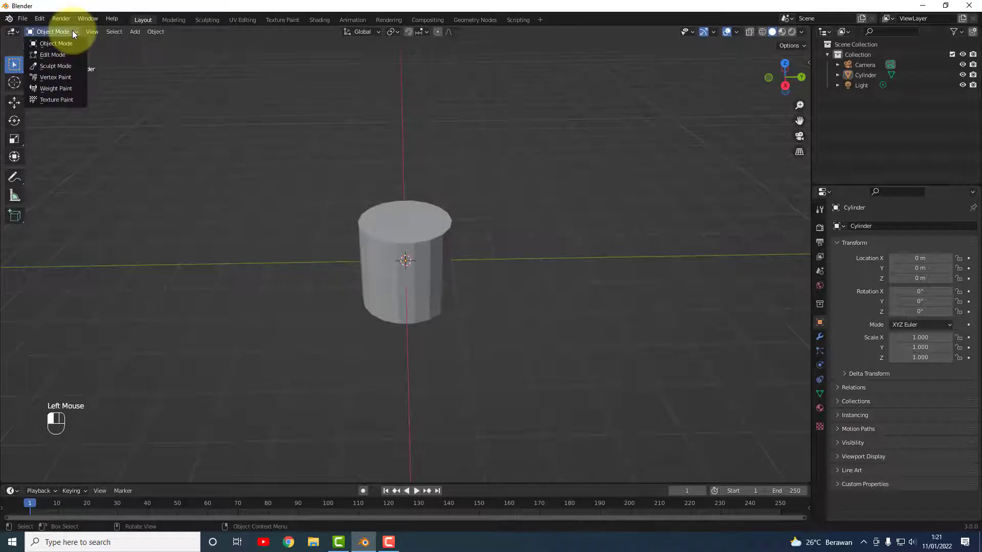
pyautogui.click(47, 54)
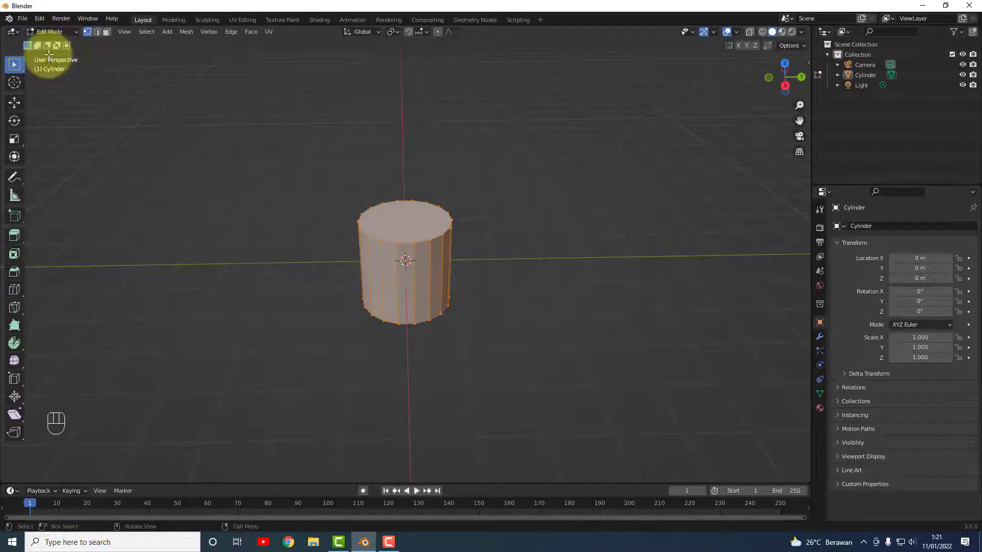
pyautogui.click(96, 32)
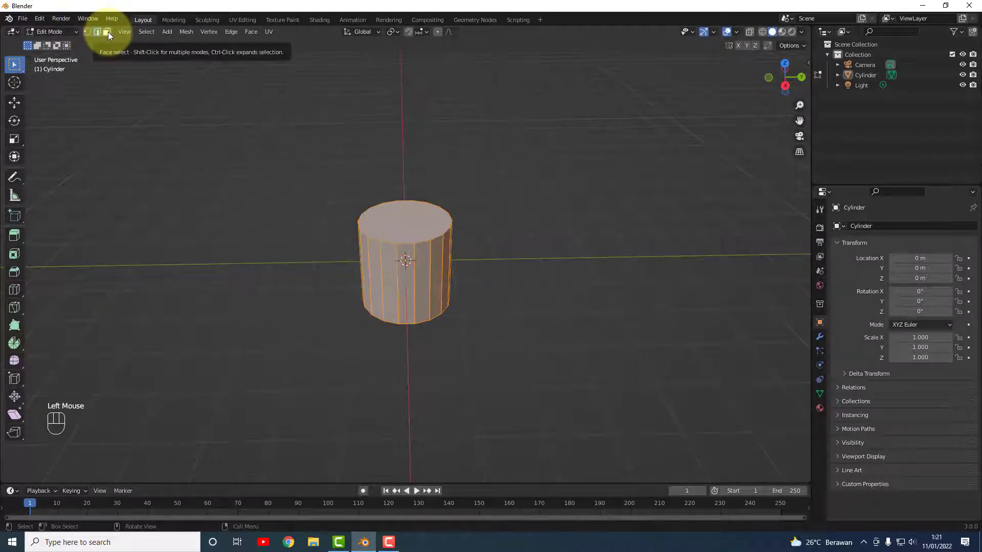
pyautogui.click(108, 32)
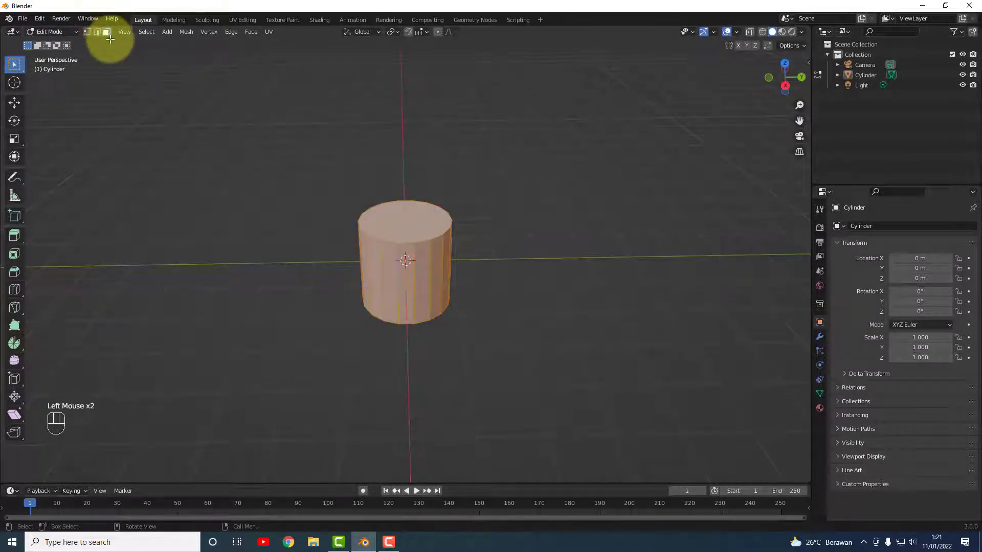
# - Delete the cylinder's top face using the Faces option
pyautogui.scroll(3, 396, 238)
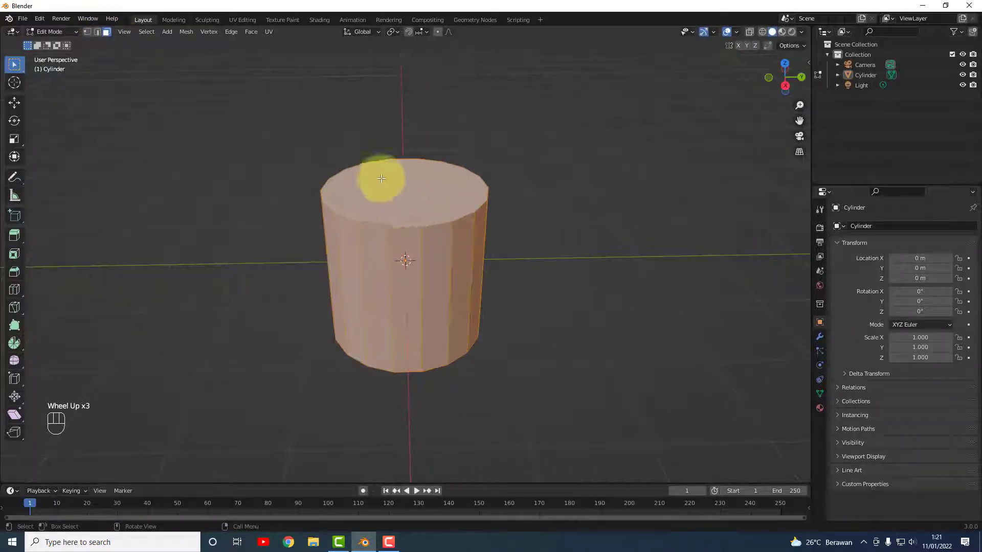
pyautogui.click(411, 202)
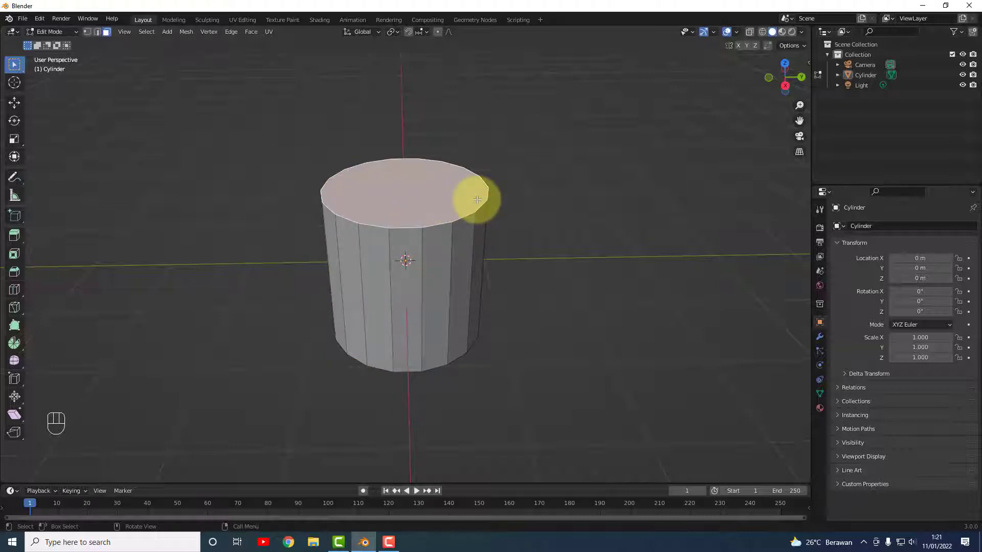
pyautogui.press('Delete')
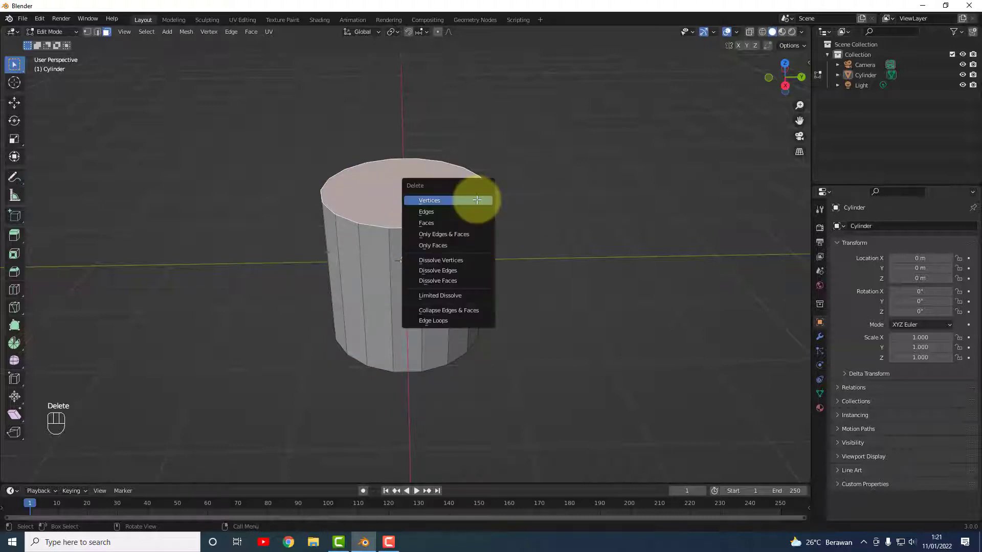
pyautogui.click(446, 222)
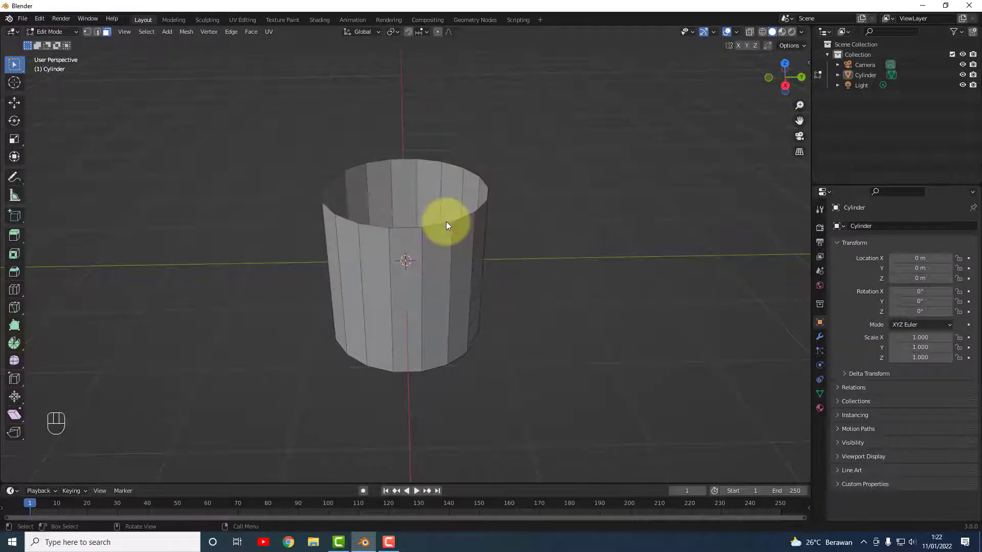
# - Add a Solidify modifier to the open cylinder
pyautogui.moveTo(449, 271); pyautogui.dragTo(452, 242, button='middle')
pyautogui.scroll(-2, 439, 265)
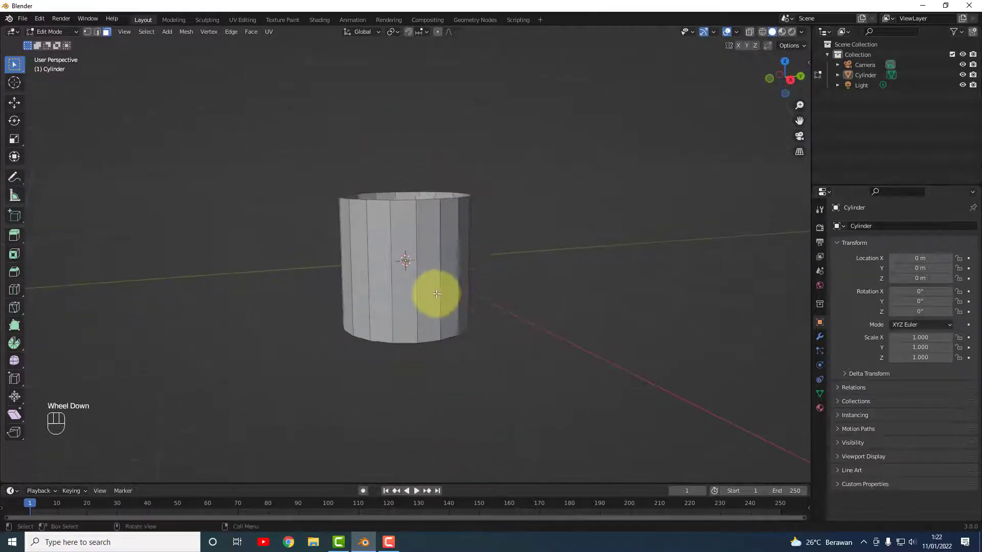
pyautogui.moveTo(431, 292)
pyautogui.mouseDown(button='middle')
pyautogui.moveTo(430, 276)
pyautogui.moveTo(416, 354)
pyautogui.moveTo(424, 309)
pyautogui.mouseUp(button='middle')
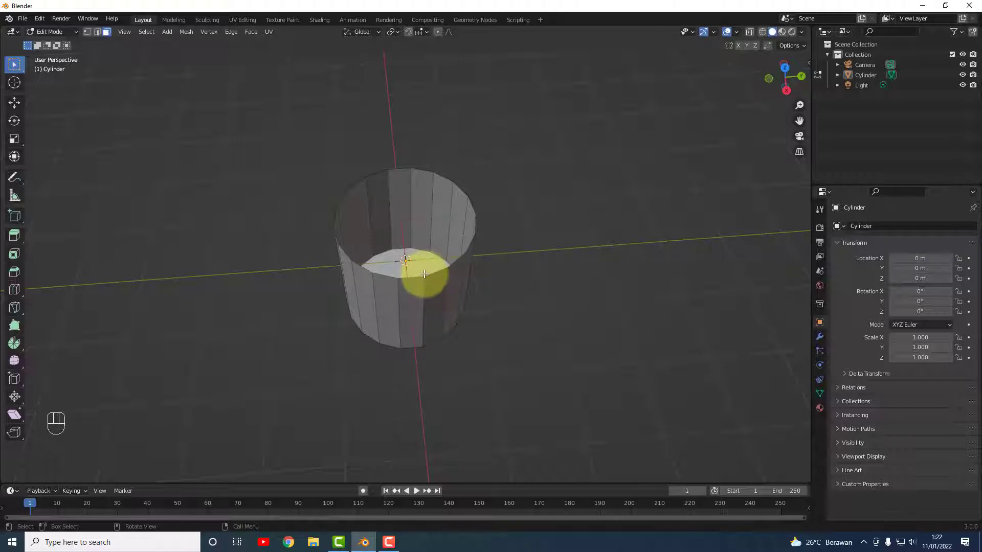
pyautogui.click(820, 337)
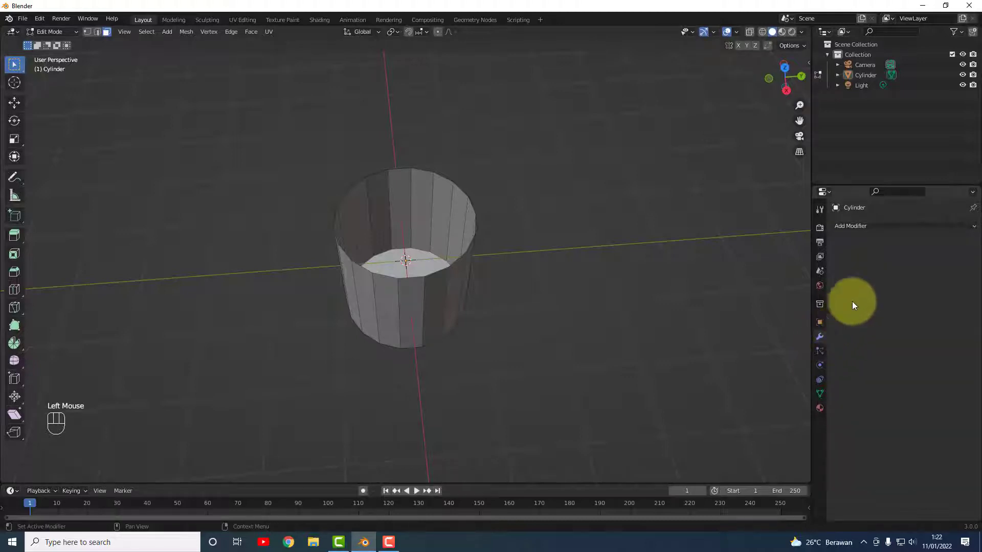
pyautogui.click(871, 229)
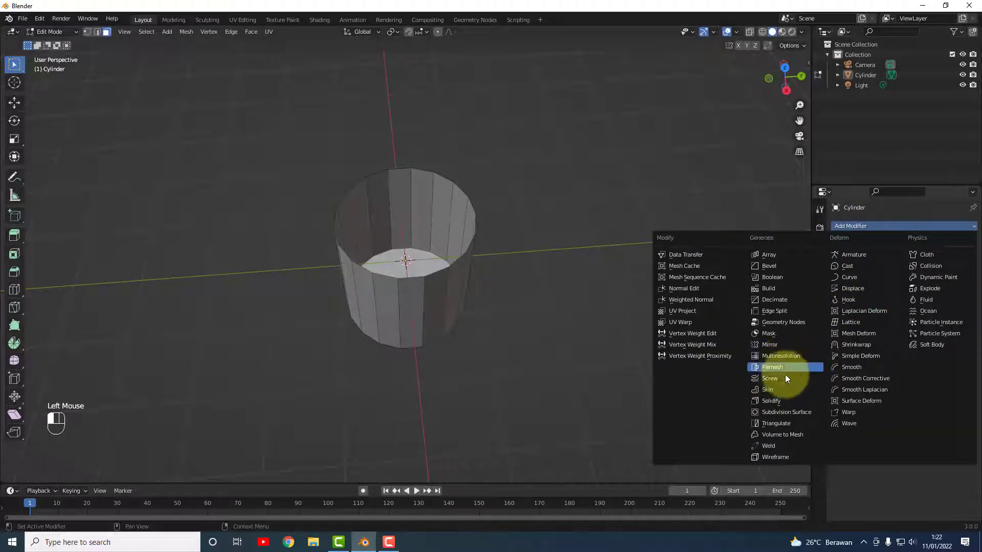
pyautogui.click(775, 401)
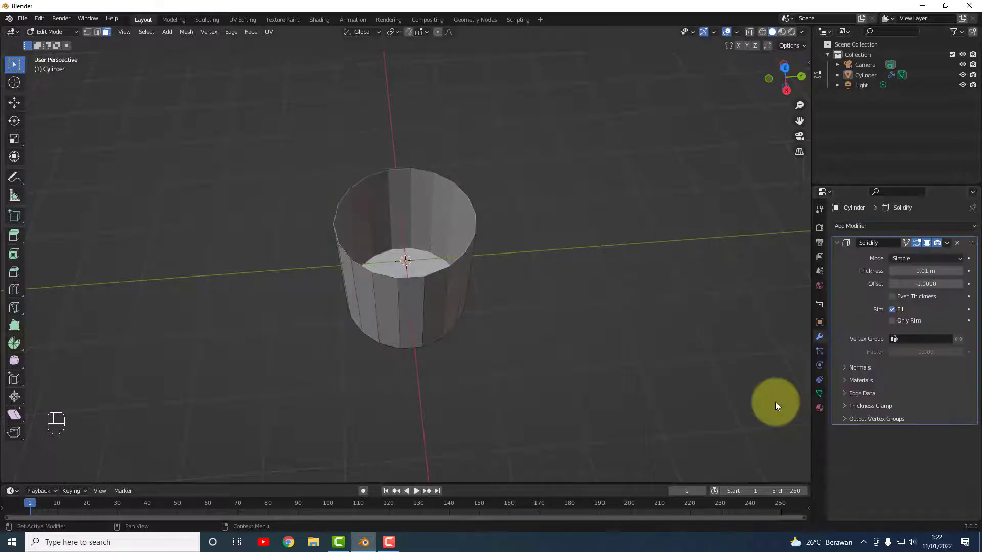
# - Set the Solidify modifier's thickness to 0.3 m
pyautogui.click(925, 269)
pyautogui.moveTo(900, 271); pyautogui.dragTo(905, 270)
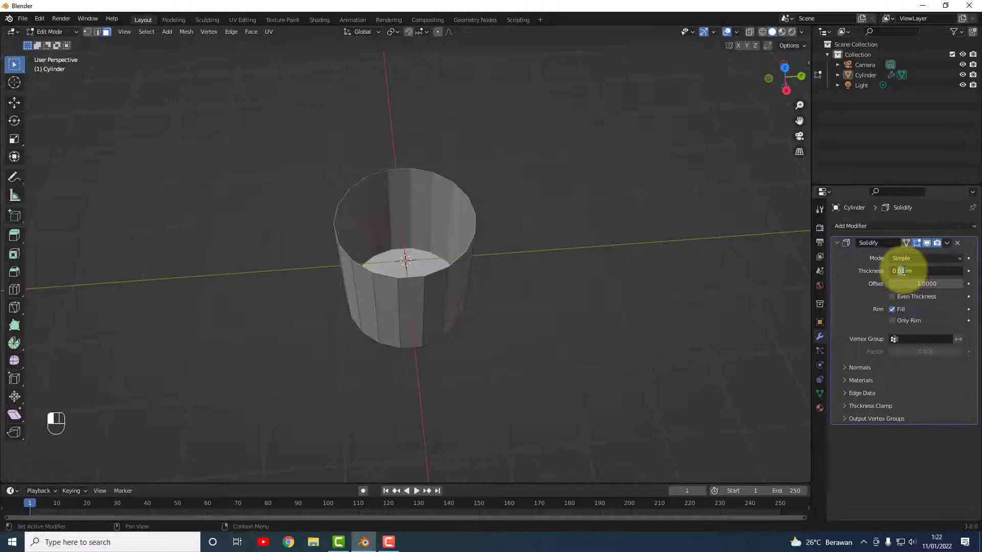
pyautogui.write('3')
pyautogui.press('Return')
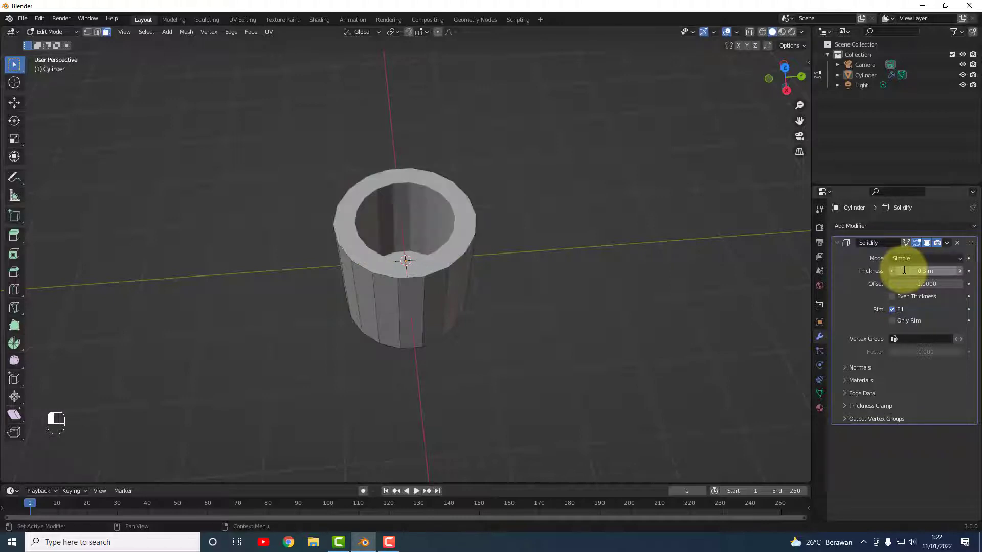
# - Set the Solidify modifier's thickness to 0.2 m
pyautogui.click(902, 270)
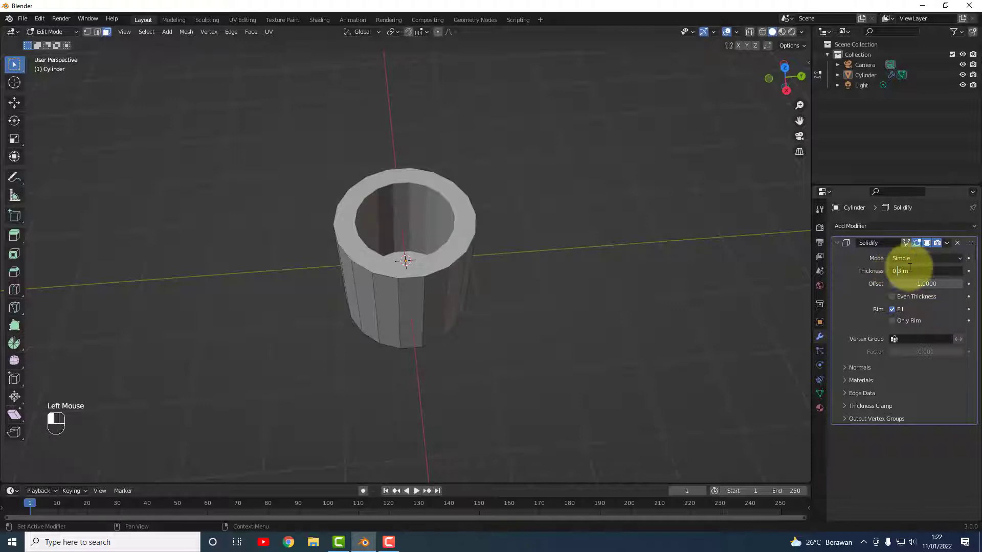
pyautogui.write('2')
pyautogui.press('Return')
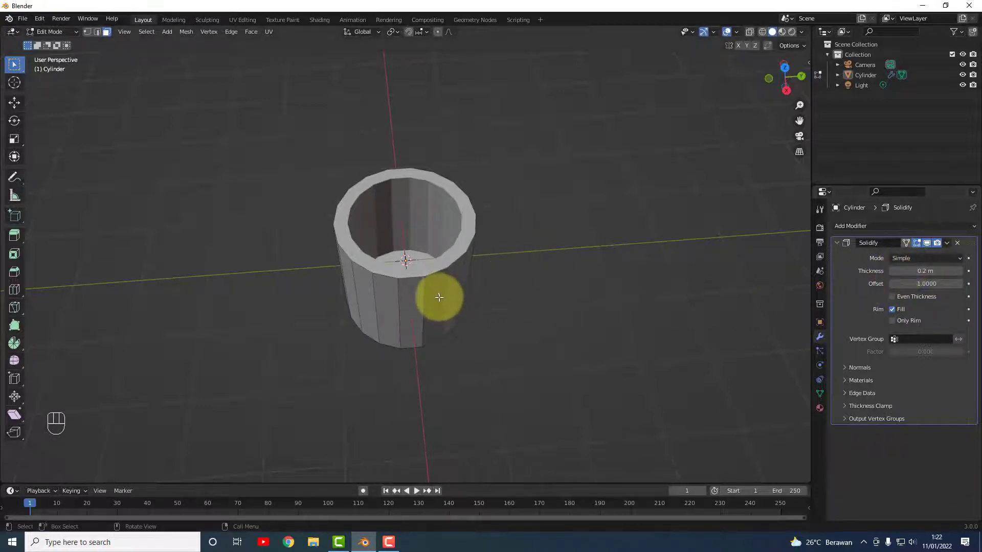
# - Return to Object Mode and apply the cylinder's Solidify modifier
pyautogui.click(69, 32)
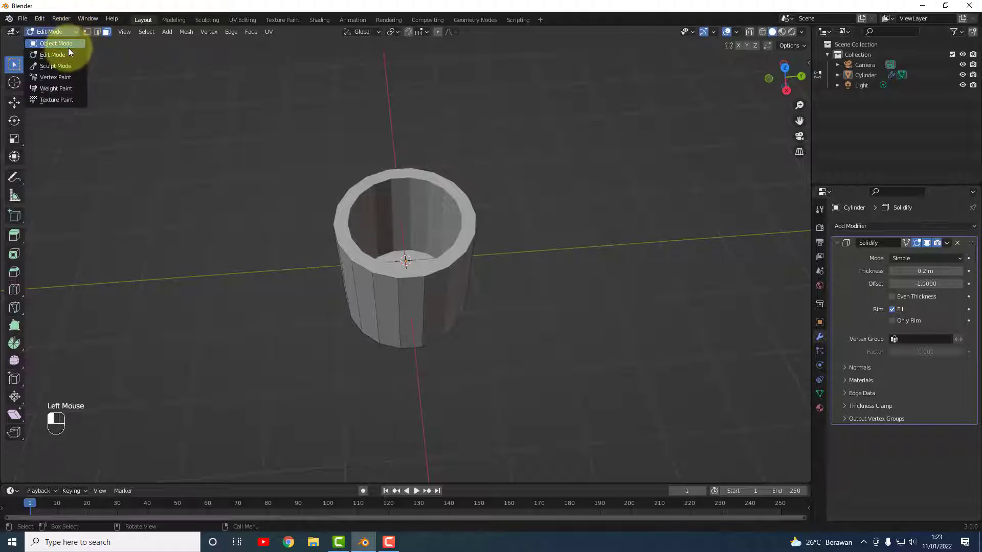
pyautogui.click(68, 45)
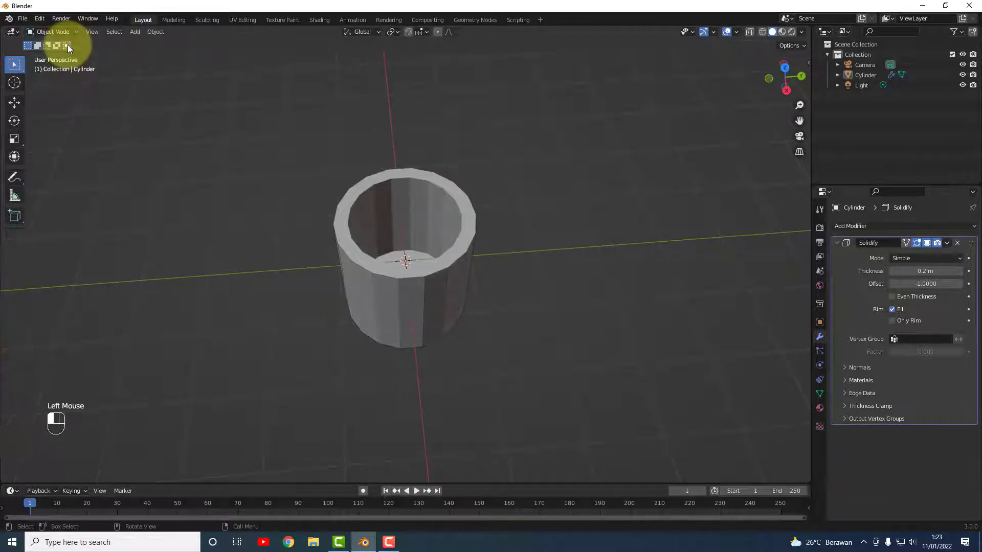
pyautogui.click(947, 244)
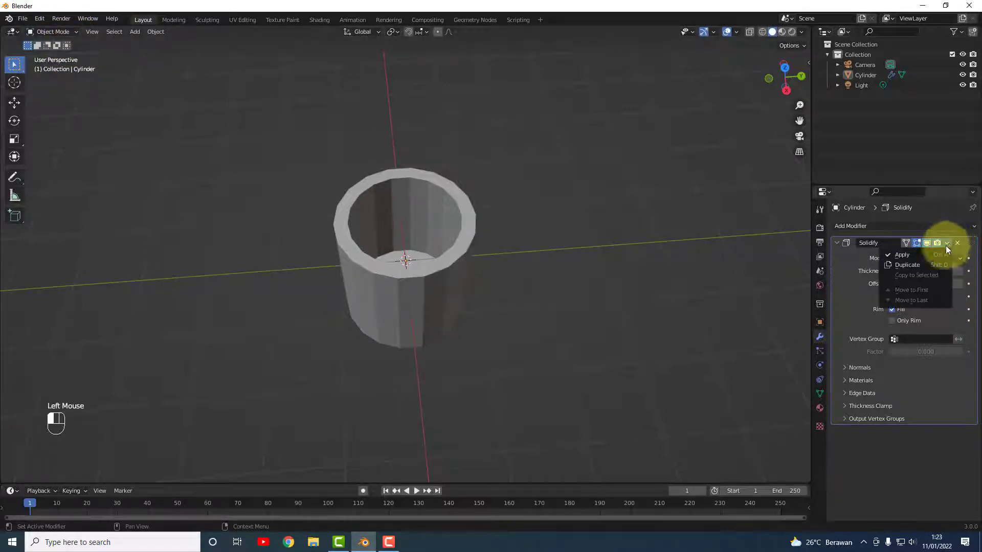
pyautogui.click(907, 256)
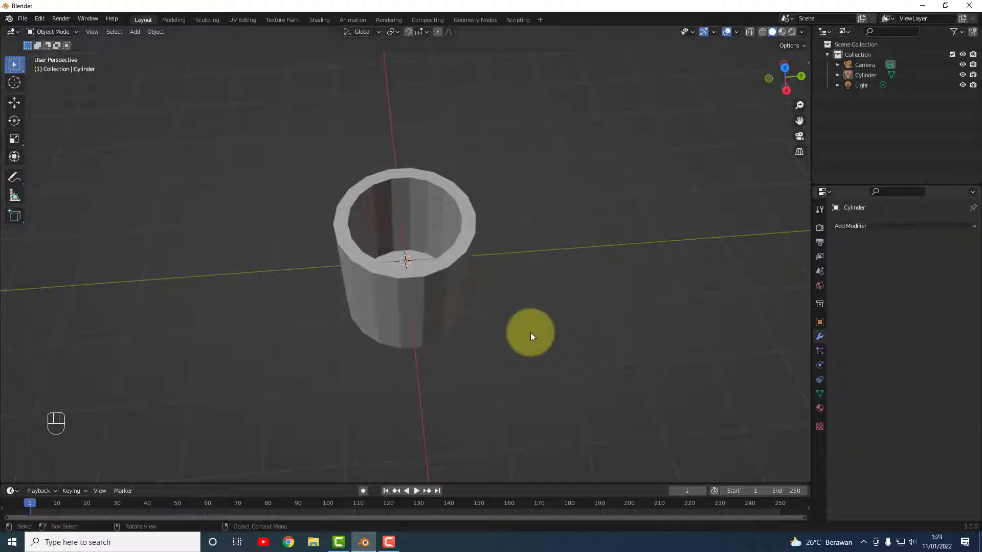
# - In Edit Mode, add five evenly spaced horizontal loop cuts around the cylinder's outer wall
pyautogui.moveTo(434, 336); pyautogui.dragTo(450, 290, button='middle')
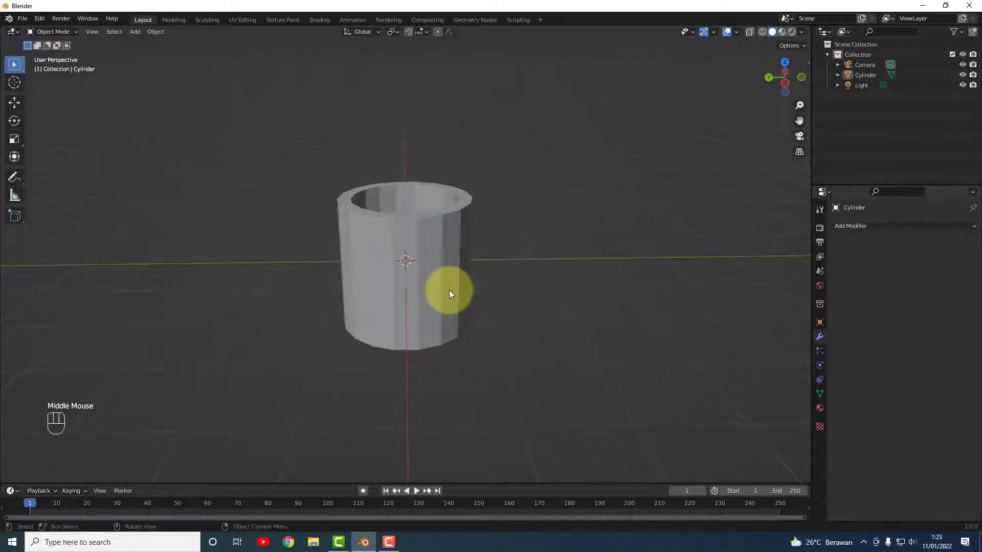
pyautogui.click(77, 32)
pyautogui.click(59, 49)
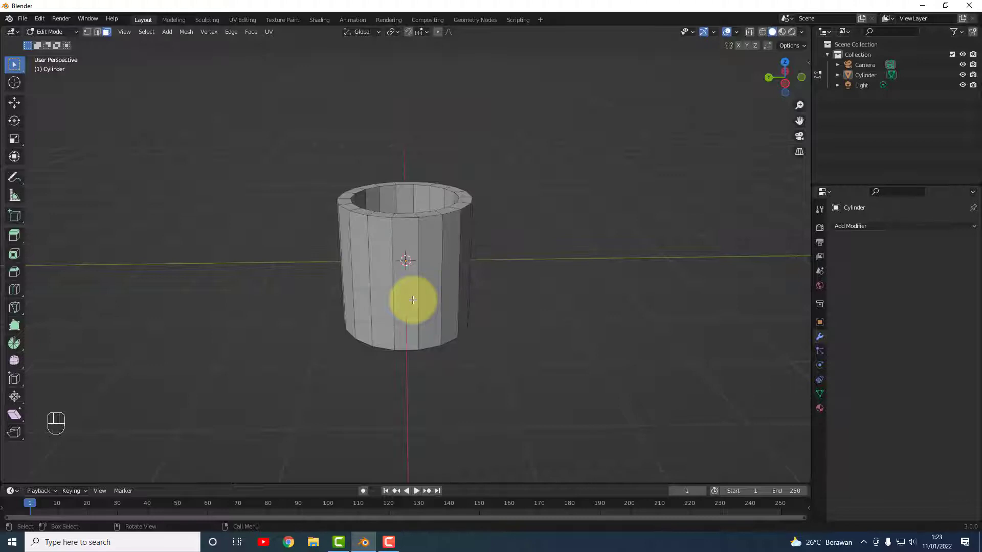
pyautogui.hotkey('ctrl', 'r')
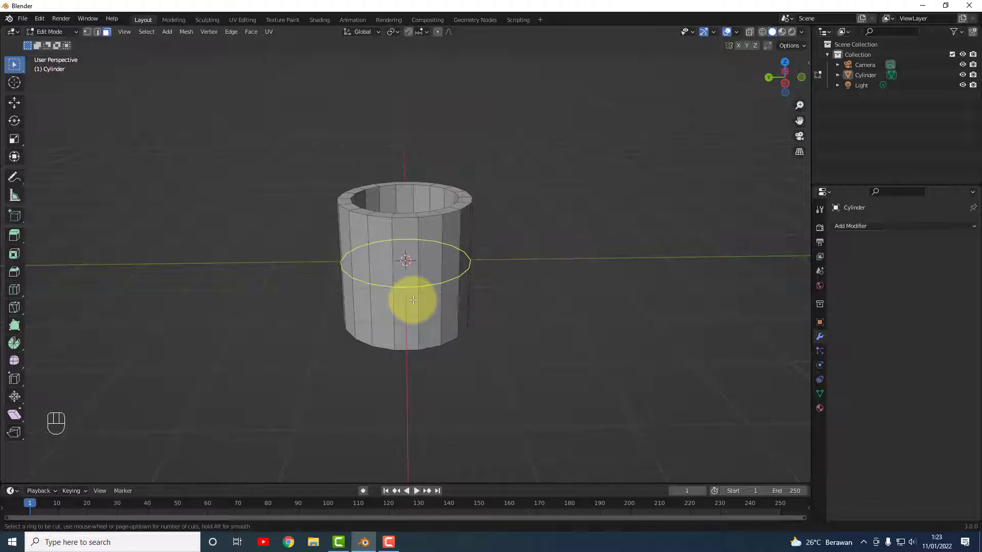
pyautogui.scroll(2, 411, 300)
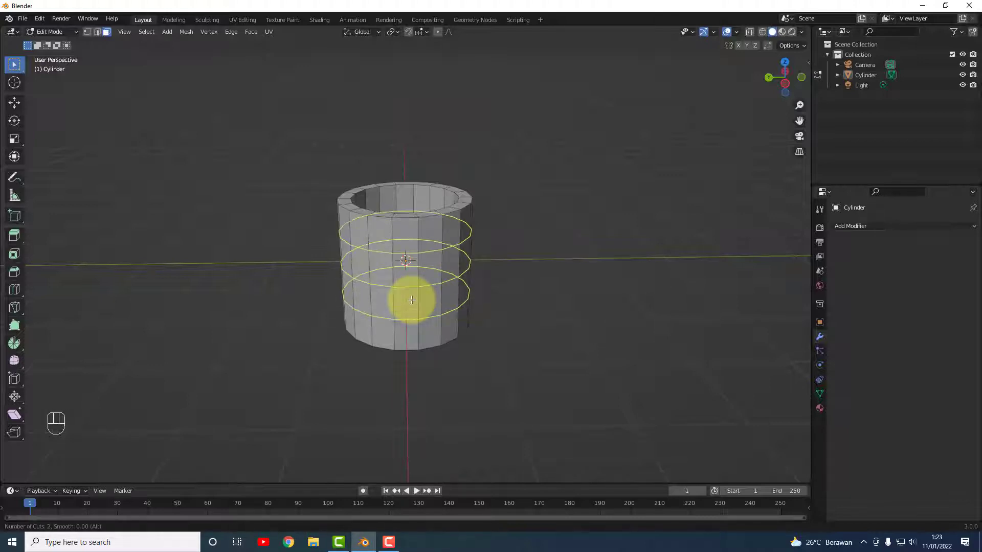
pyautogui.scroll(2, 411, 300)
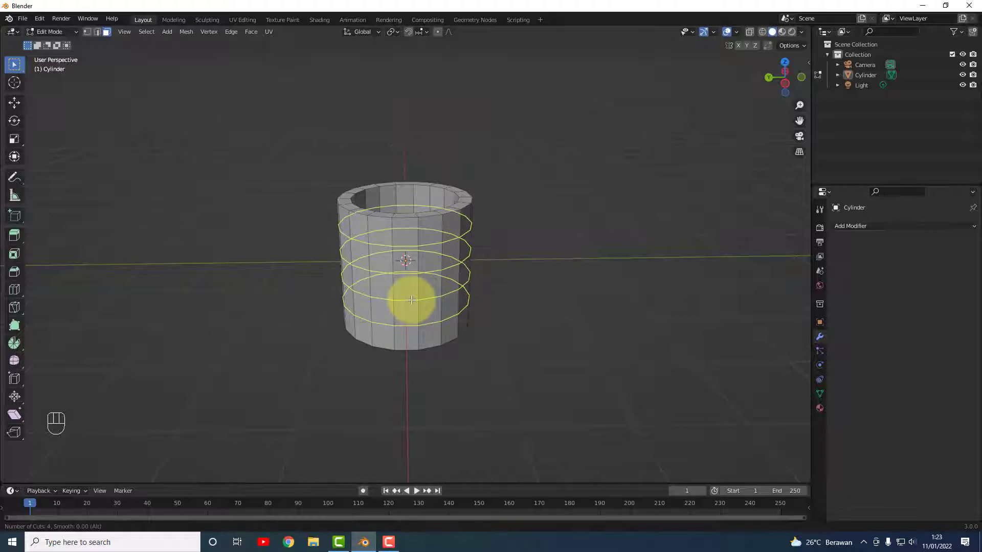
pyautogui.click(411, 300)
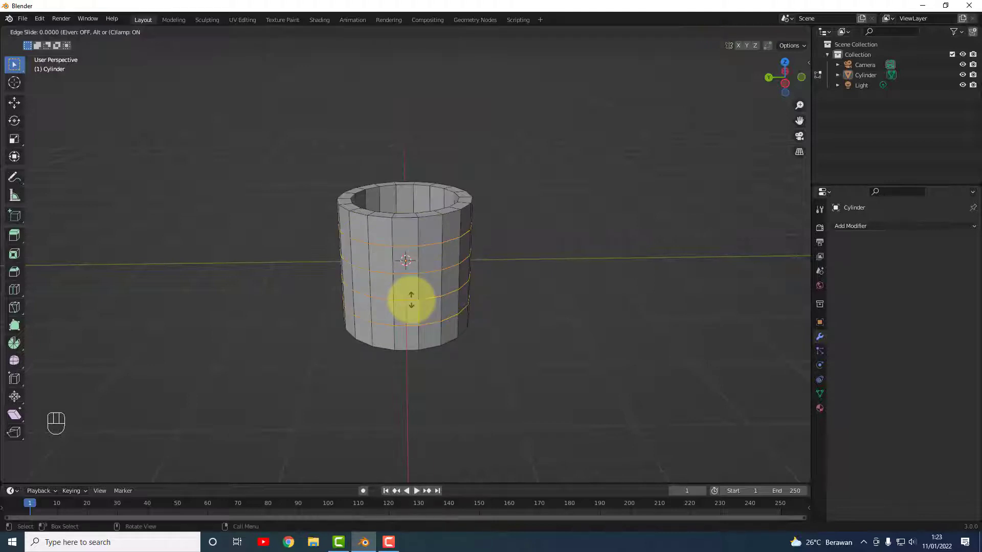
pyautogui.rightClick(411, 301)
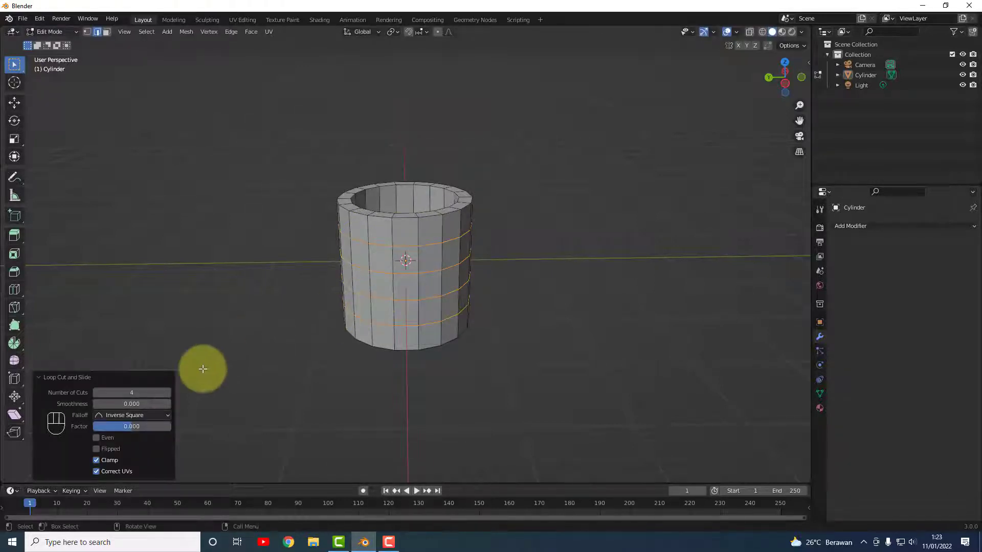
pyautogui.click(166, 392)
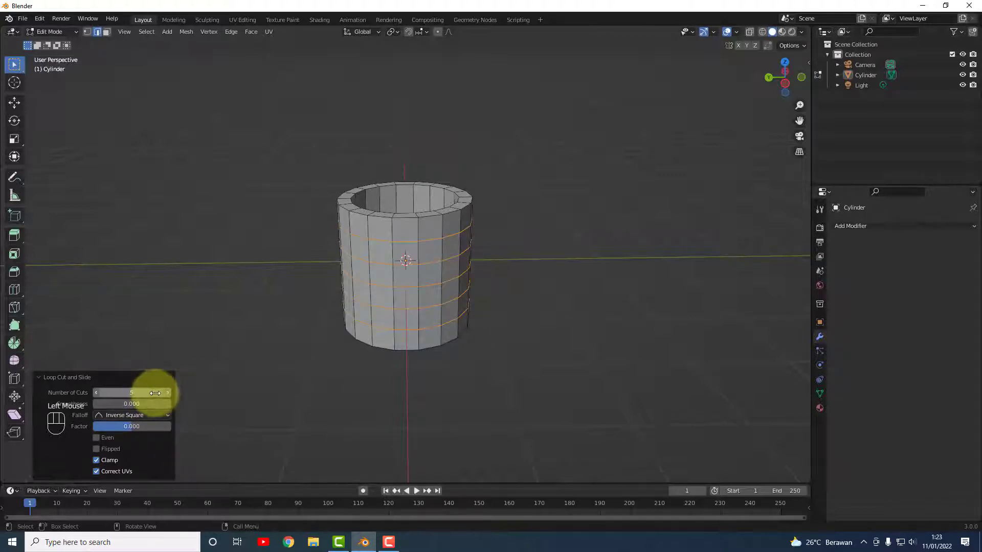
pyautogui.click(208, 384)
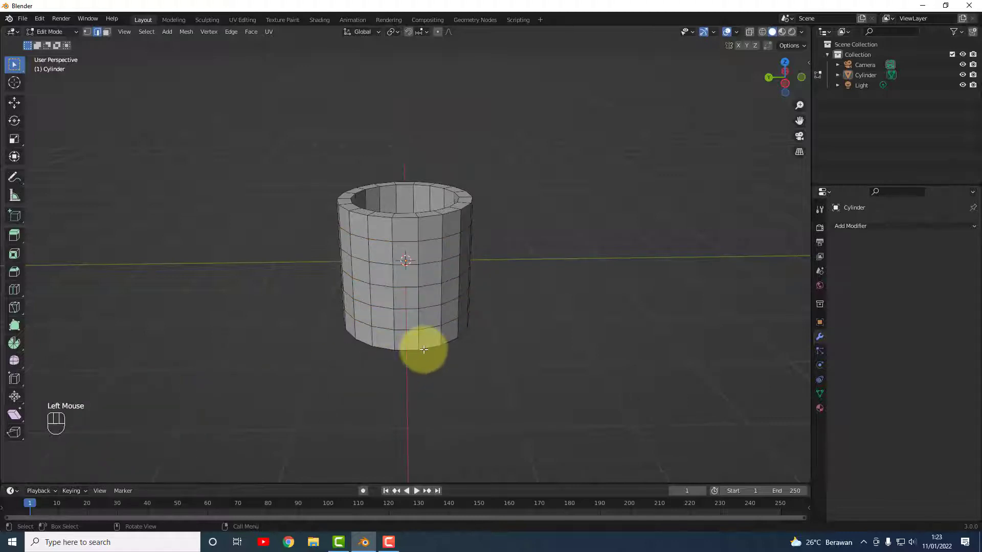
# - Extrude two outer wall faces of one column, in the second rows from the rim and from the base, outward about 0.83 m
pyautogui.moveTo(422, 385)
pyautogui.mouseDown(button='middle')
pyautogui.moveTo(434, 346)
pyautogui.moveTo(416, 366)
pyautogui.moveTo(241, 368)
pyautogui.moveTo(362, 381)
pyautogui.moveTo(368, 418)
pyautogui.moveTo(427, 442)
pyautogui.moveTo(432, 390)
pyautogui.moveTo(532, 346)
pyautogui.moveTo(520, 369)
pyautogui.moveTo(401, 381)
pyautogui.moveTo(425, 378)
pyautogui.mouseUp(button='middle')
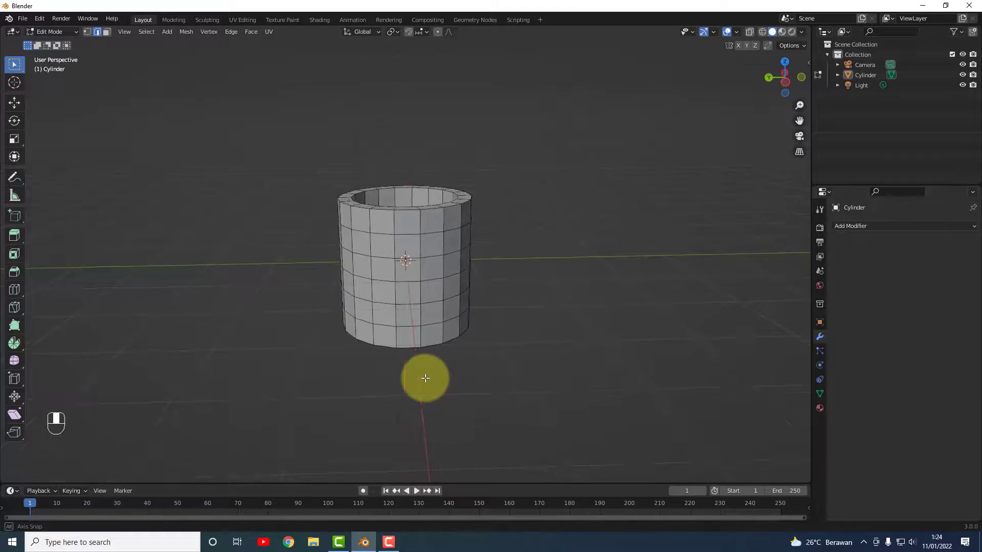
pyautogui.scroll(3, 423, 346)
pyautogui.scroll(-1, 428, 378)
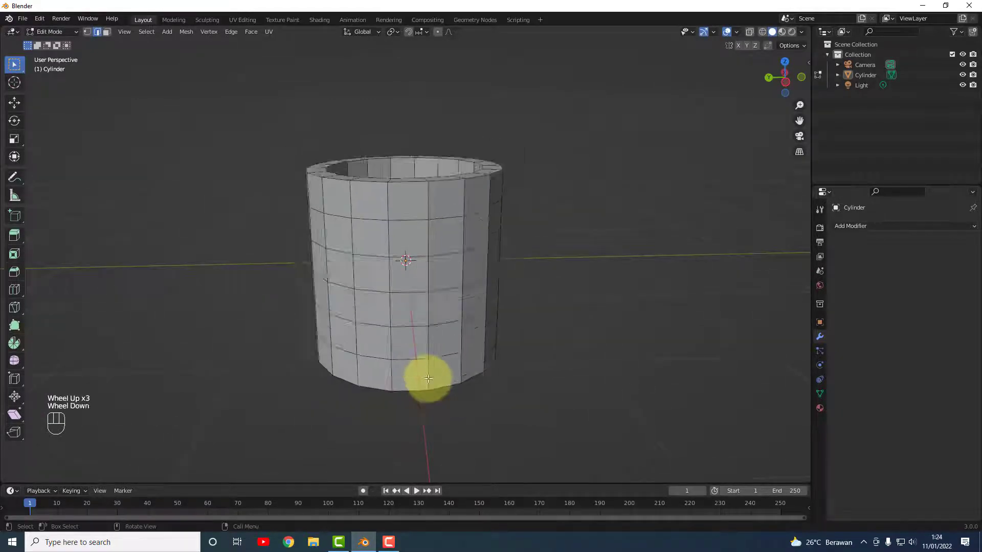
pyautogui.moveTo(428, 378); pyautogui.dragTo(427, 367, button='middle')
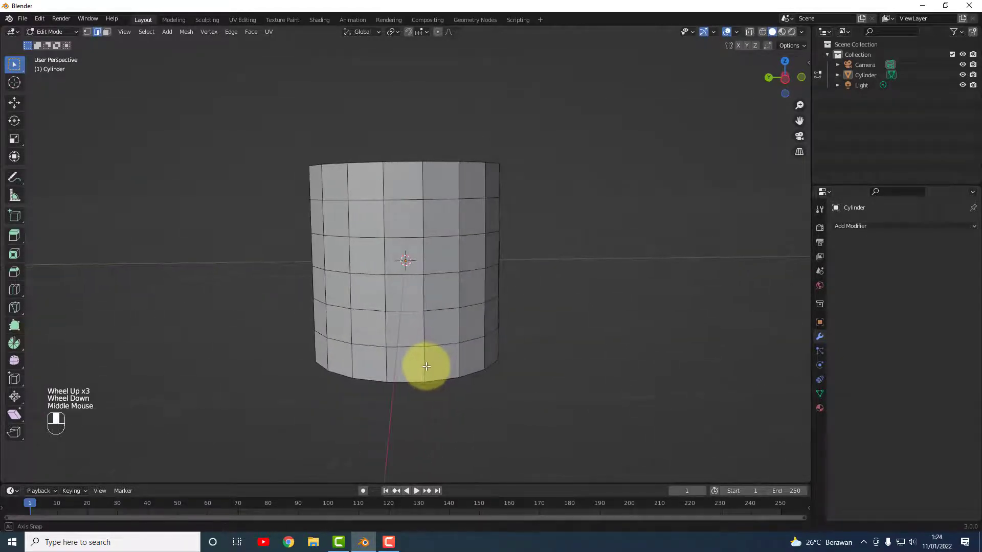
pyautogui.click(106, 32)
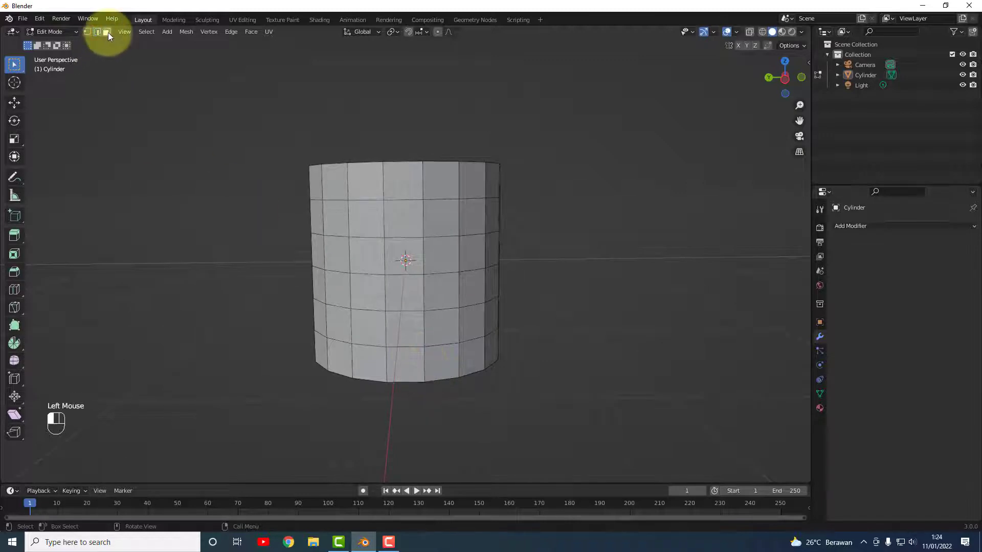
pyautogui.click(401, 219)
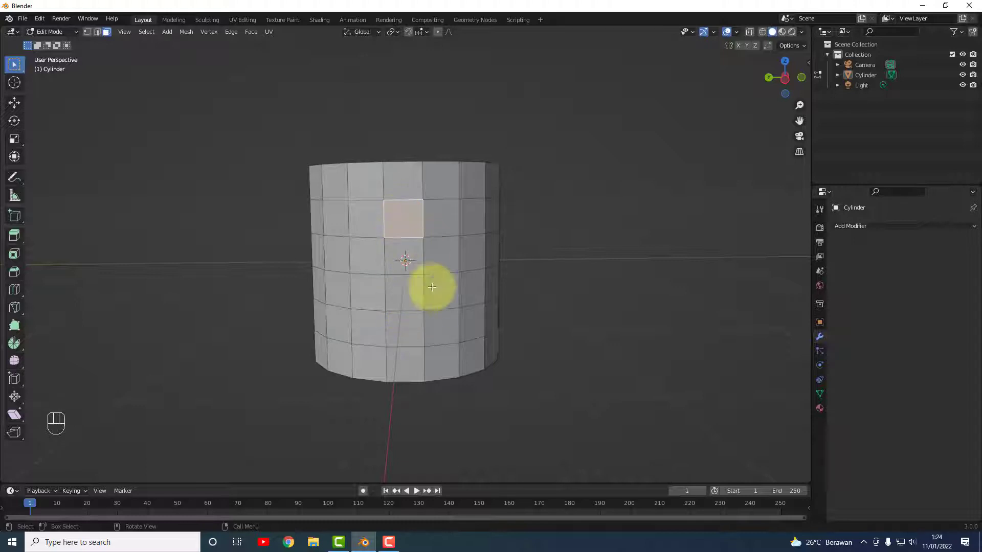
pyautogui.keyDown('shift'); pyautogui.click(414, 332); pyautogui.keyUp('shift')
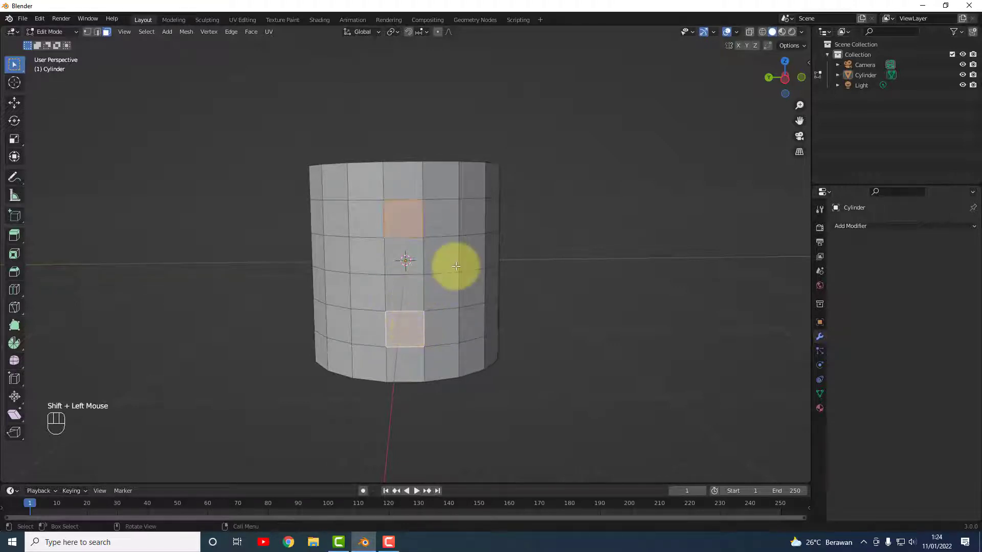
pyautogui.moveTo(505, 287); pyautogui.dragTo(392, 302, button='middle')
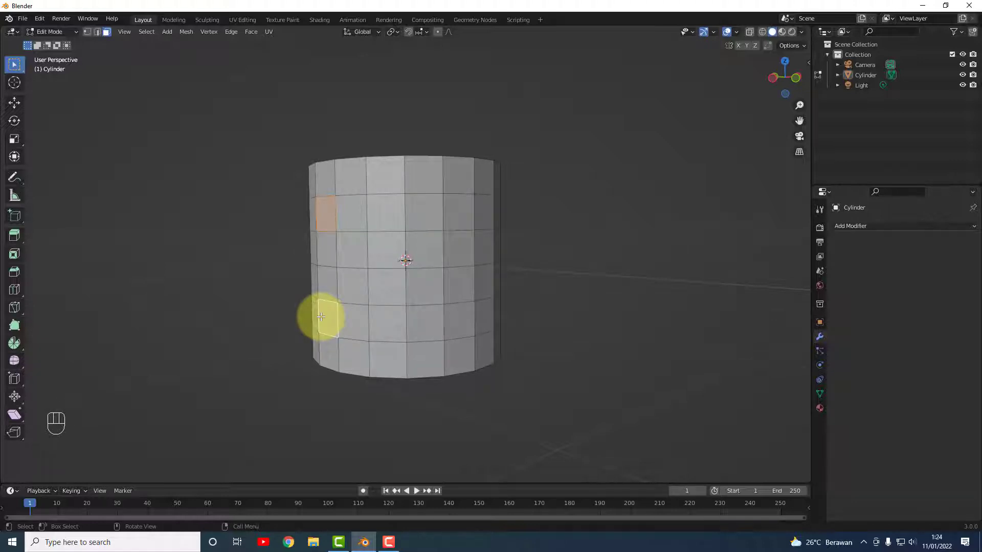
pyautogui.moveTo(350, 307); pyautogui.dragTo(377, 314, button='middle')
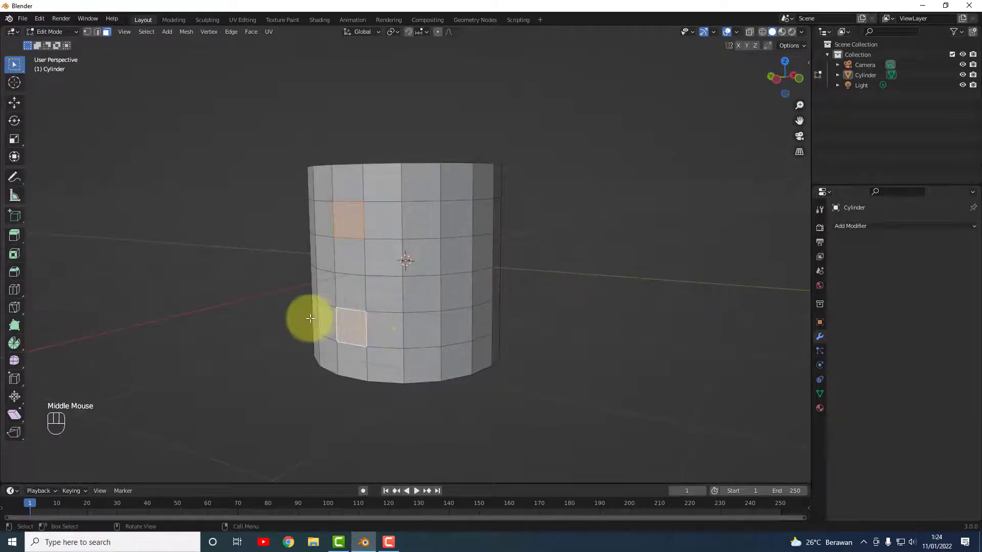
pyautogui.press('e')
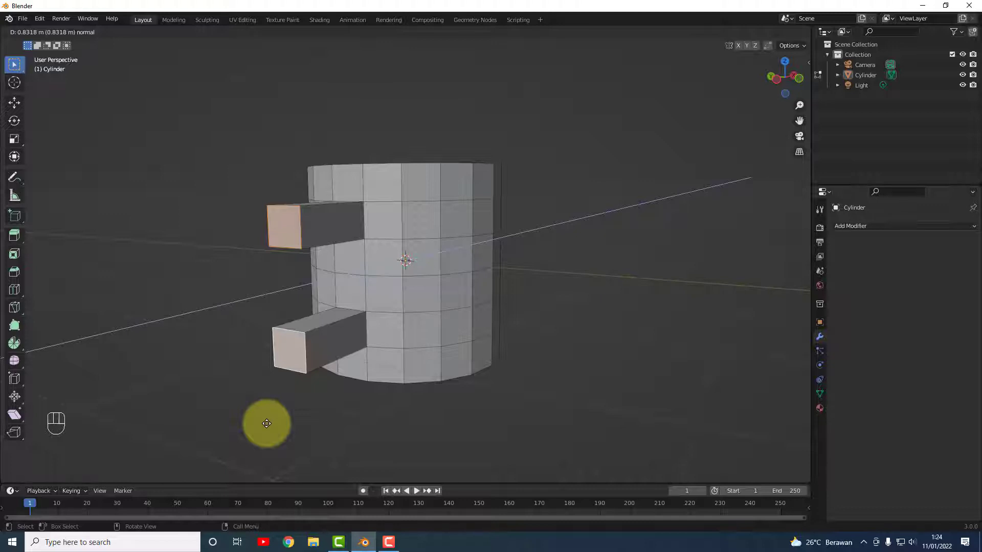
pyautogui.click(267, 423)
pyautogui.click(265, 424)
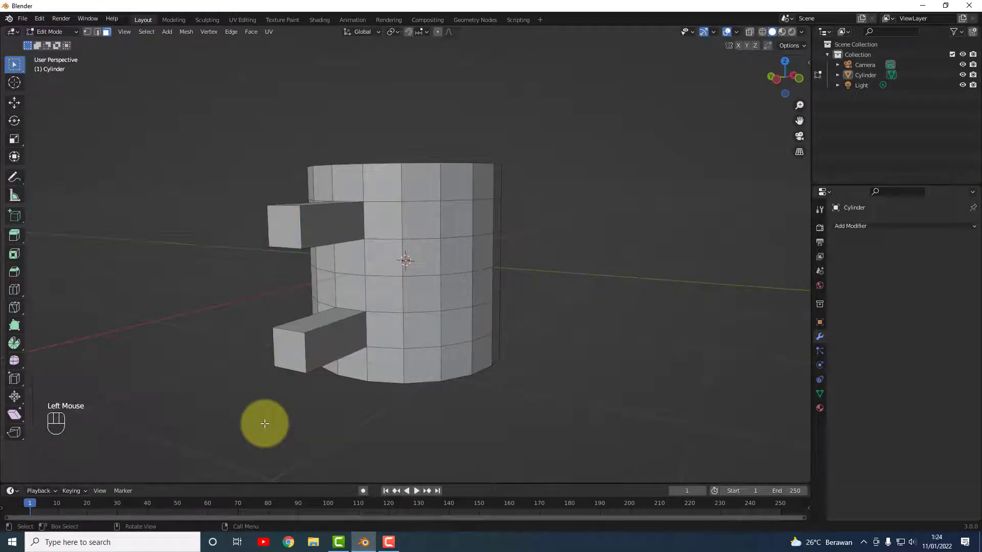
# - Merge the 3D viewport and timeline into one area and set its editor type to 3D Viewport
pyautogui.moveTo(351, 384); pyautogui.dragTo(403, 377, button='middle')
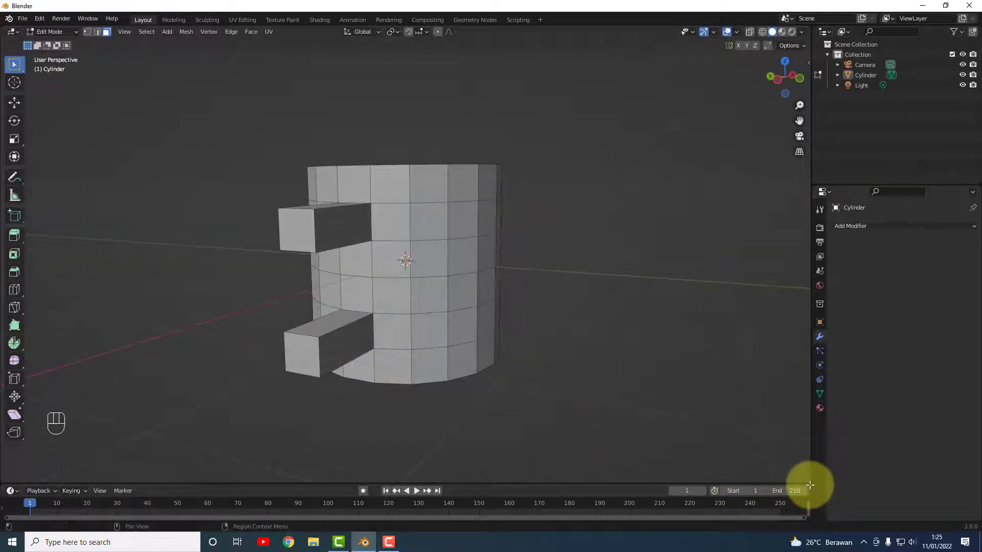
pyautogui.moveTo(807, 483); pyautogui.dragTo(688, 426)
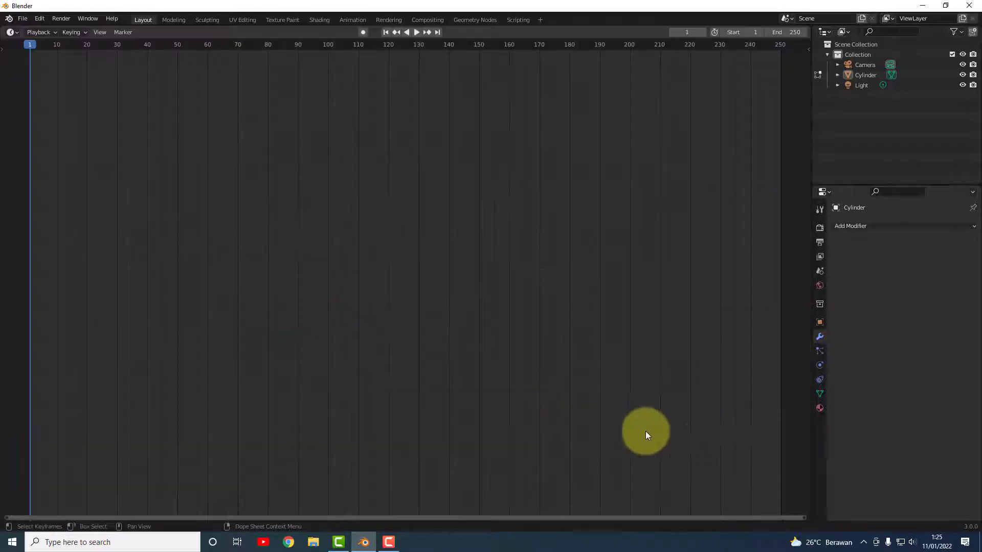
pyautogui.click(103, 32)
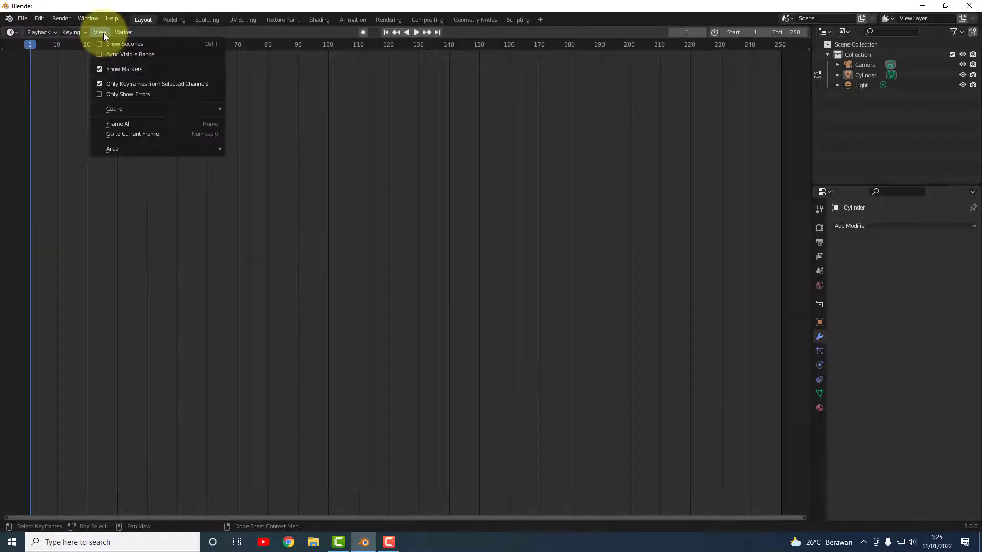
pyautogui.click(10, 32)
pyautogui.click(12, 33)
pyautogui.click(12, 33)
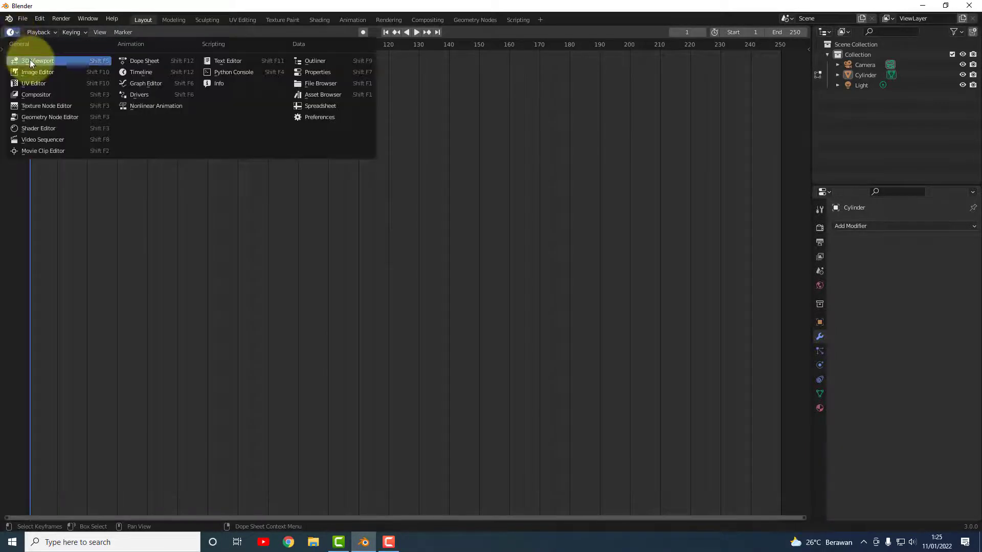
pyautogui.click(29, 60)
# - Split the 3D viewport into two side-by-side views and divide the left one into an upper and a lower view
pyautogui.moveTo(477, 362); pyautogui.dragTo(452, 314, button='middle')
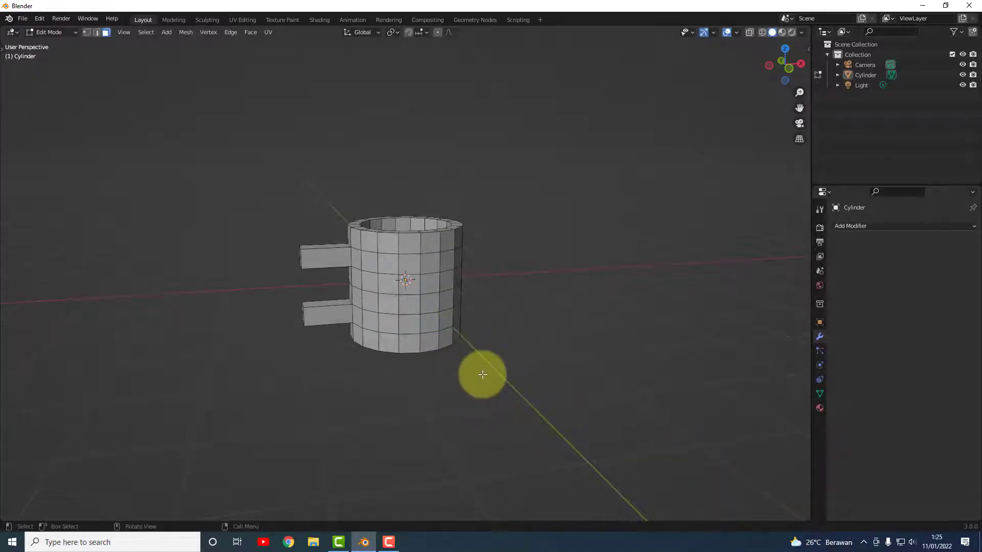
pyautogui.moveTo(458, 365); pyautogui.dragTo(404, 344, button='middle')
pyautogui.scroll(2, 404, 347)
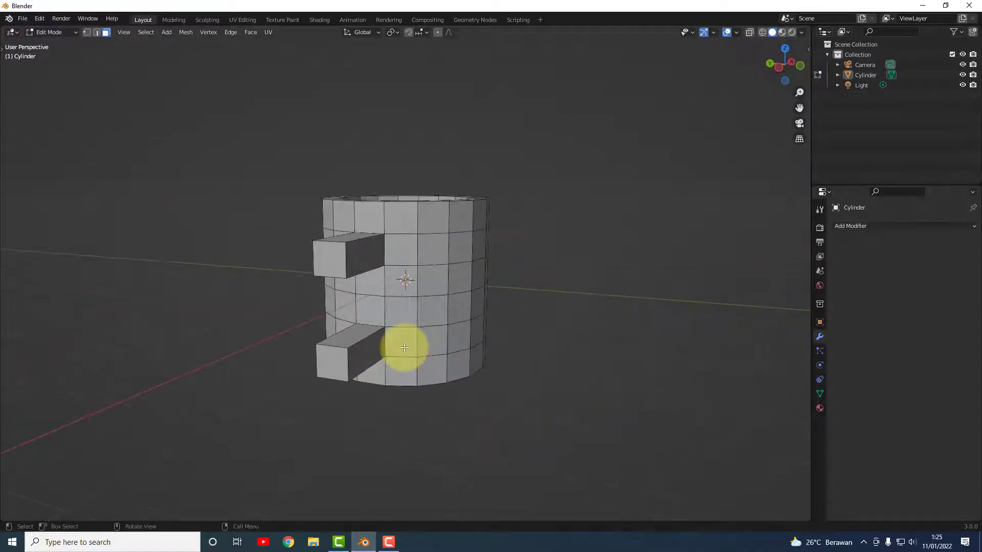
pyautogui.moveTo(806, 518); pyautogui.dragTo(383, 454)
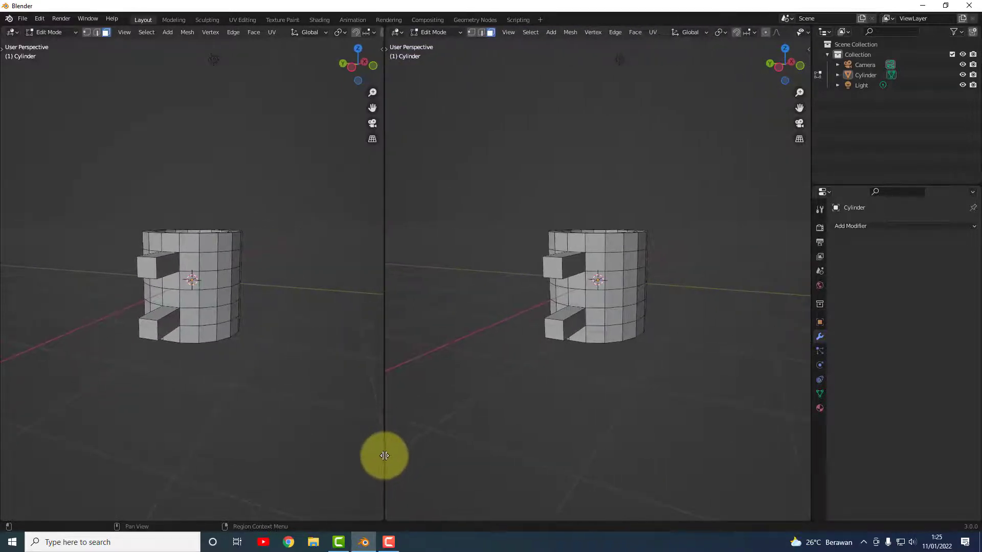
pyautogui.moveTo(381, 521); pyautogui.dragTo(396, 256)
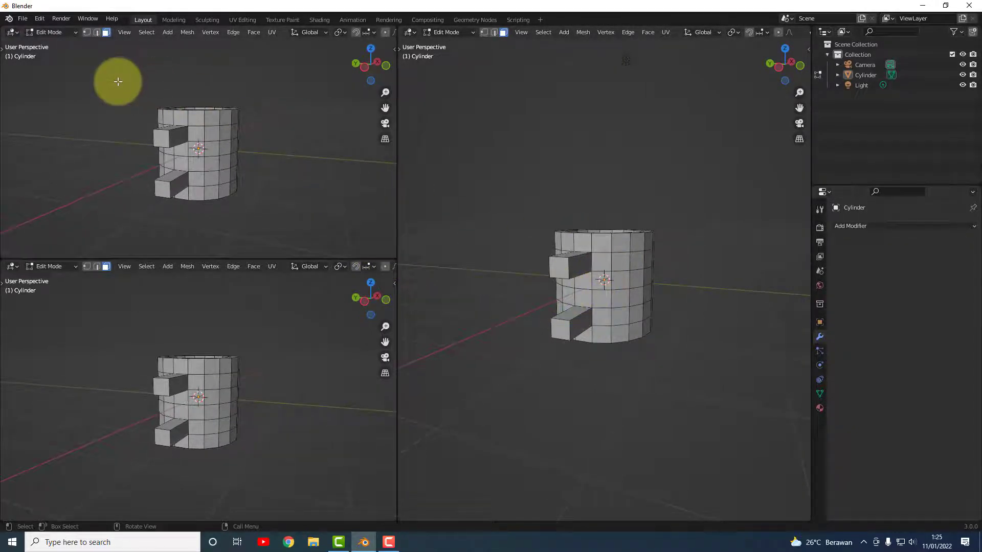
# - Set the upper small view to back orthographic and the lower one to front orthographic, framing the mug and handle stubs in both
pyautogui.press('`')
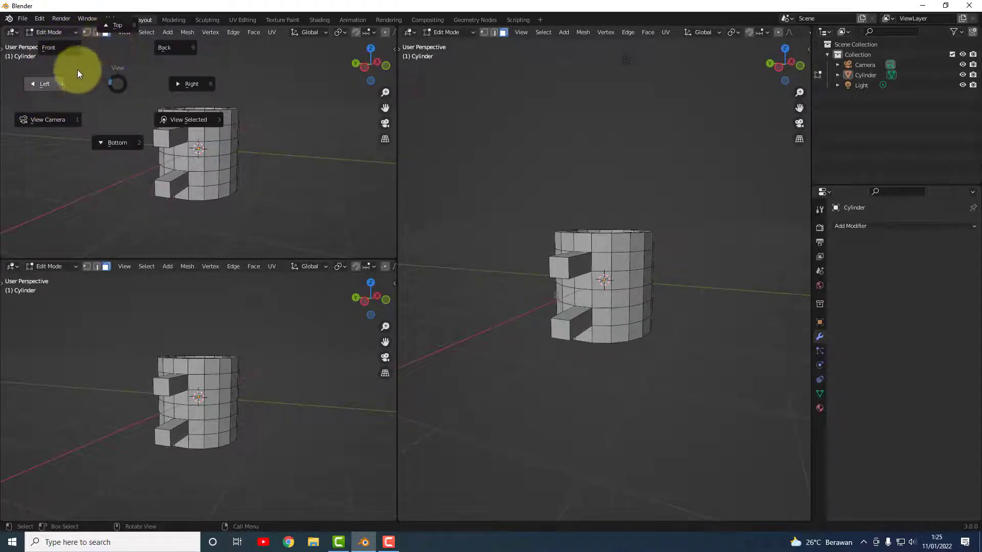
pyautogui.click(59, 84)
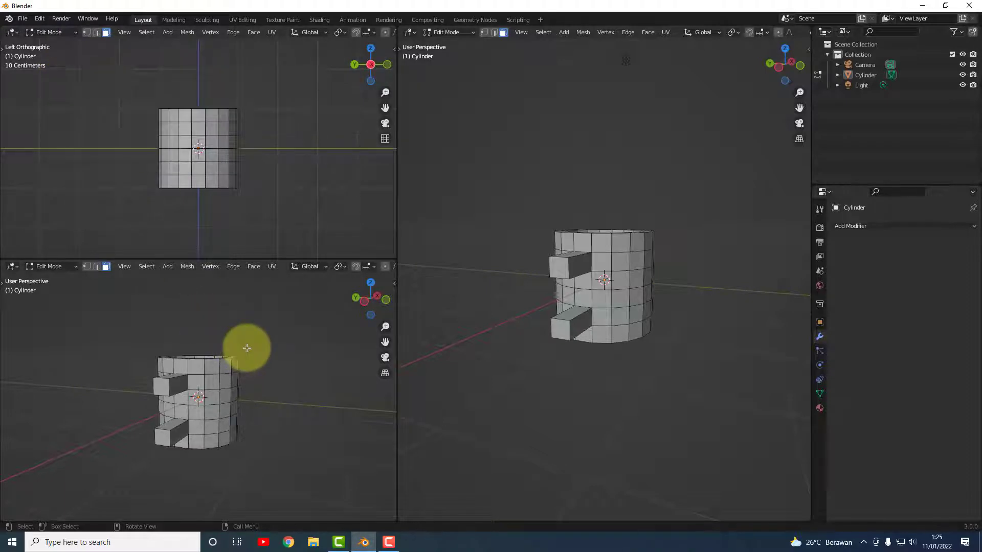
pyautogui.press('`')
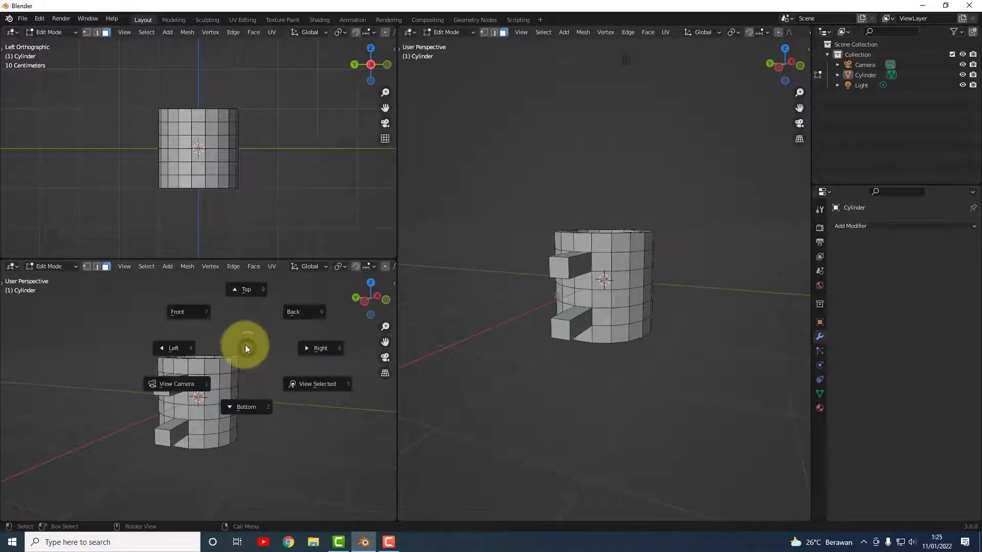
pyautogui.click(316, 348)
pyautogui.press('`')
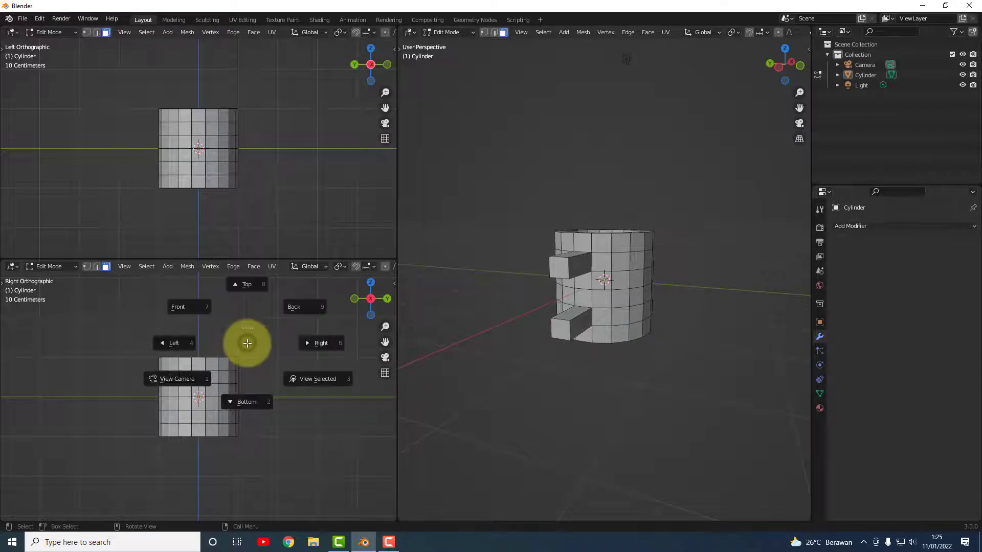
pyautogui.click(198, 306)
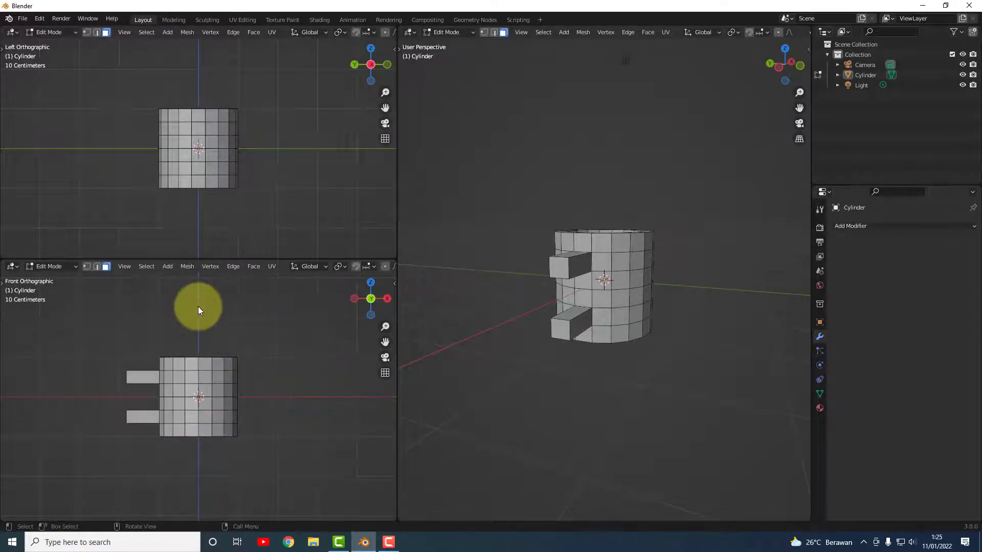
pyautogui.press('`')
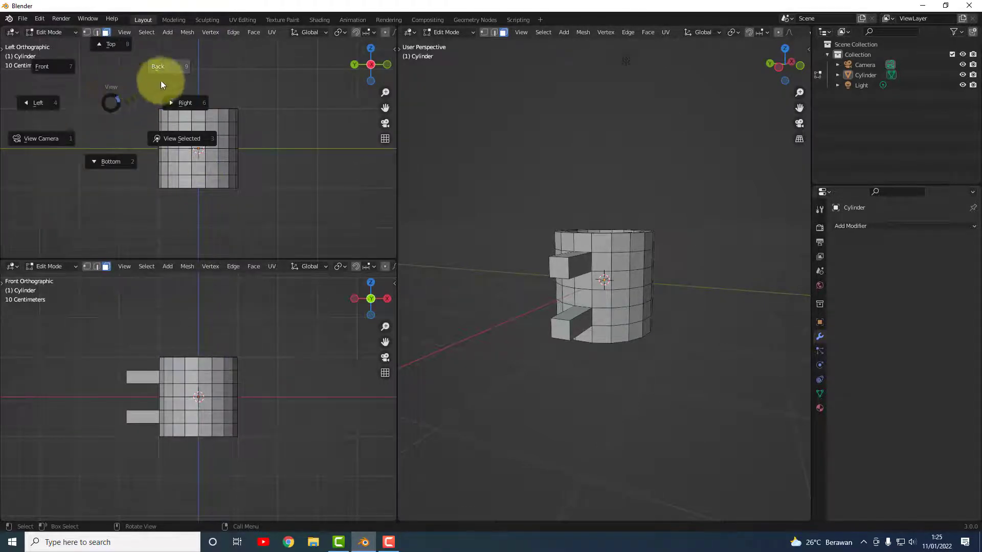
pyautogui.click(172, 66)
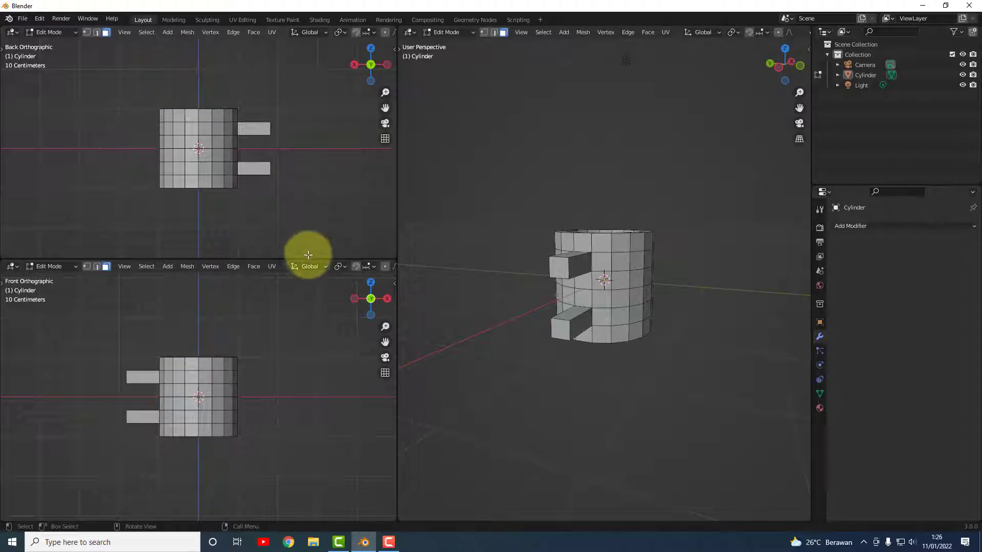
pyautogui.scroll(3, 241, 162)
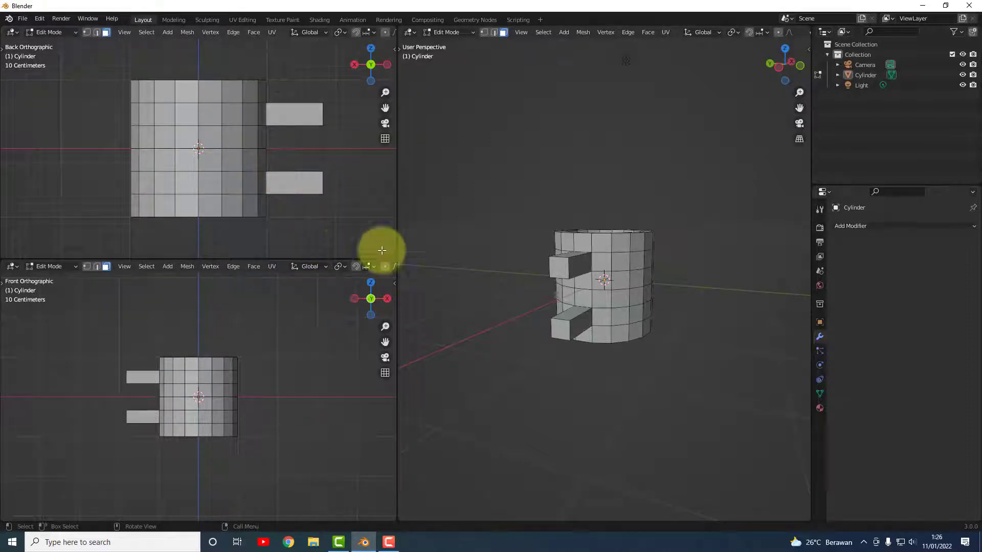
pyautogui.moveTo(384, 108); pyautogui.dragTo(312, 121)
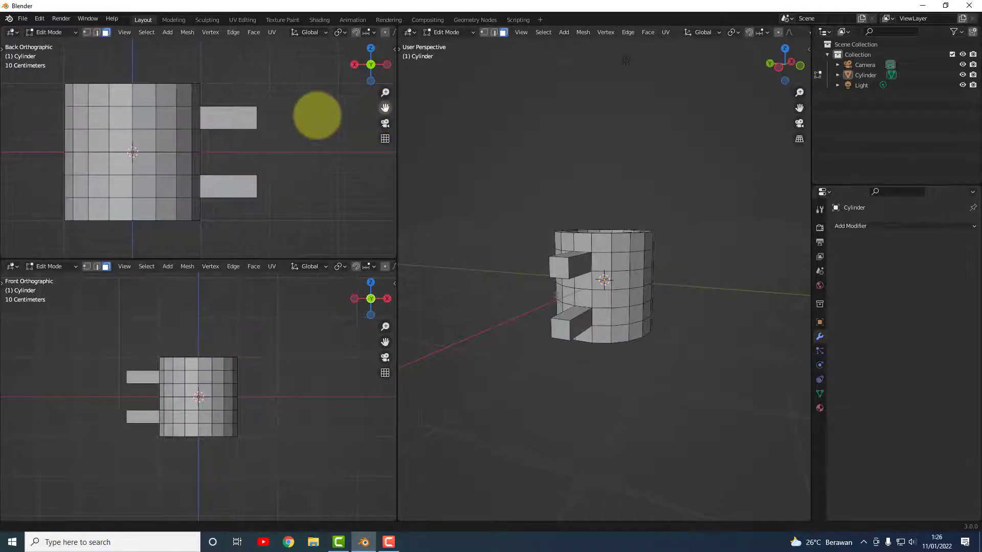
pyautogui.scroll(5, 205, 415)
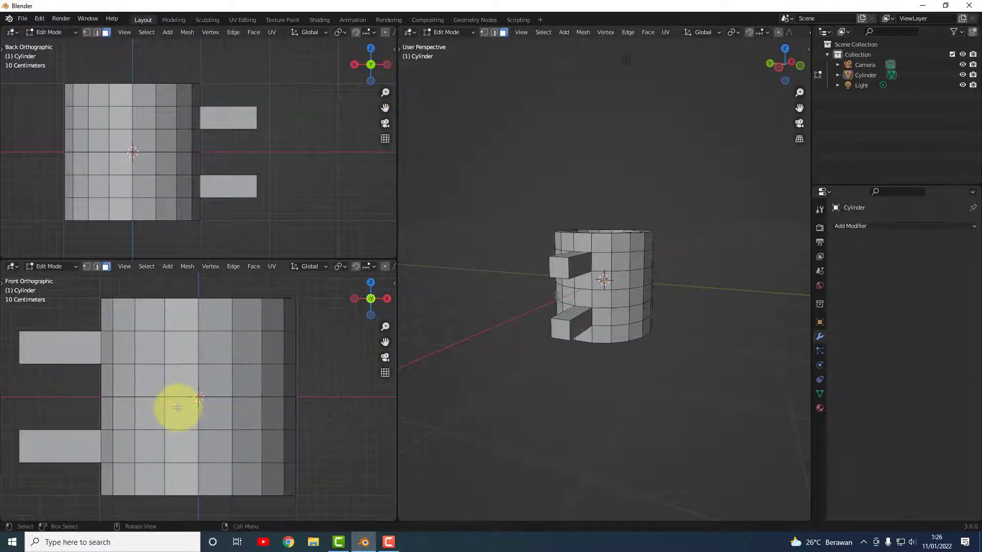
pyautogui.moveTo(385, 341); pyautogui.dragTo(35, 346)
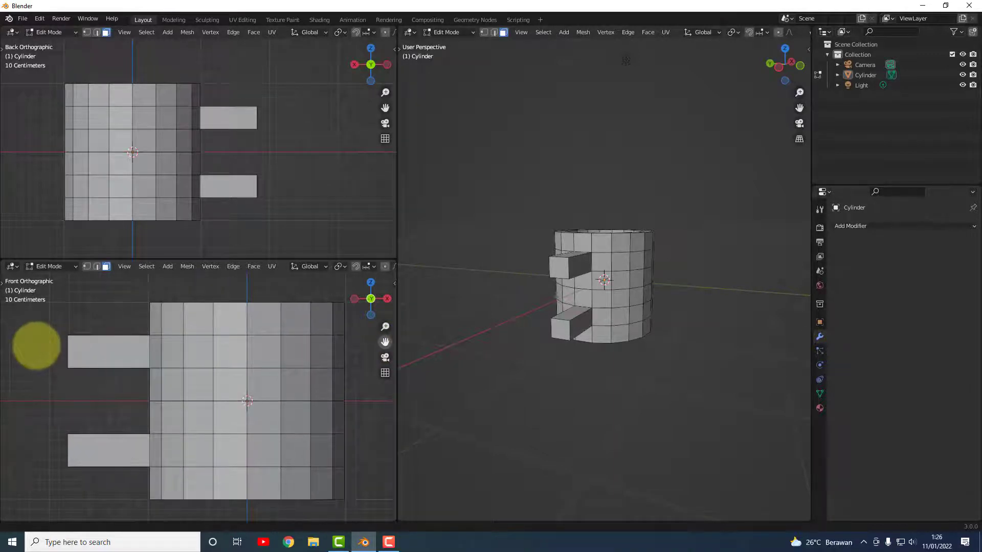
# - Select the outer end face of the upper handle stub in the large perspective view
pyautogui.moveTo(574, 362); pyautogui.dragTo(635, 278, button='middle')
pyautogui.scroll(4, 611, 371)
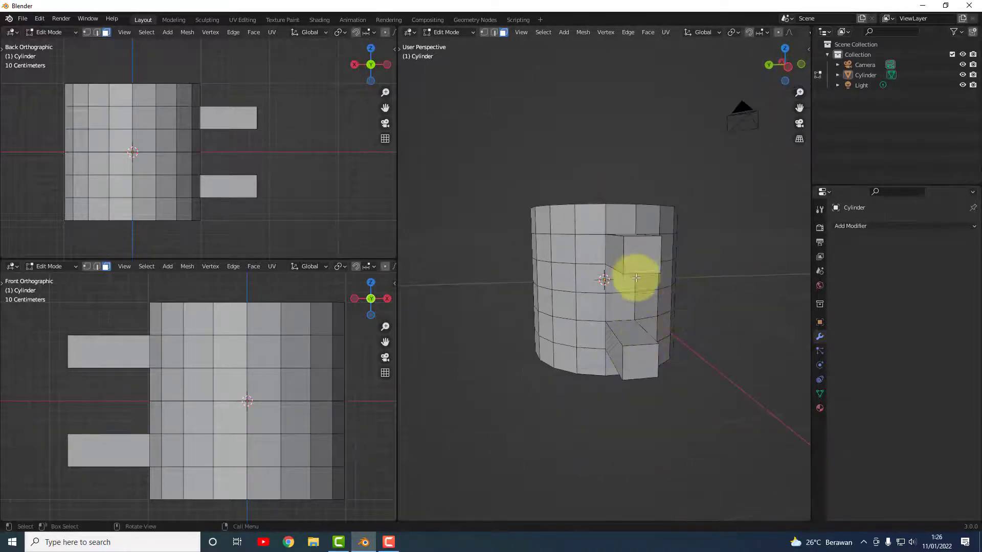
pyautogui.scroll(1, 636, 278)
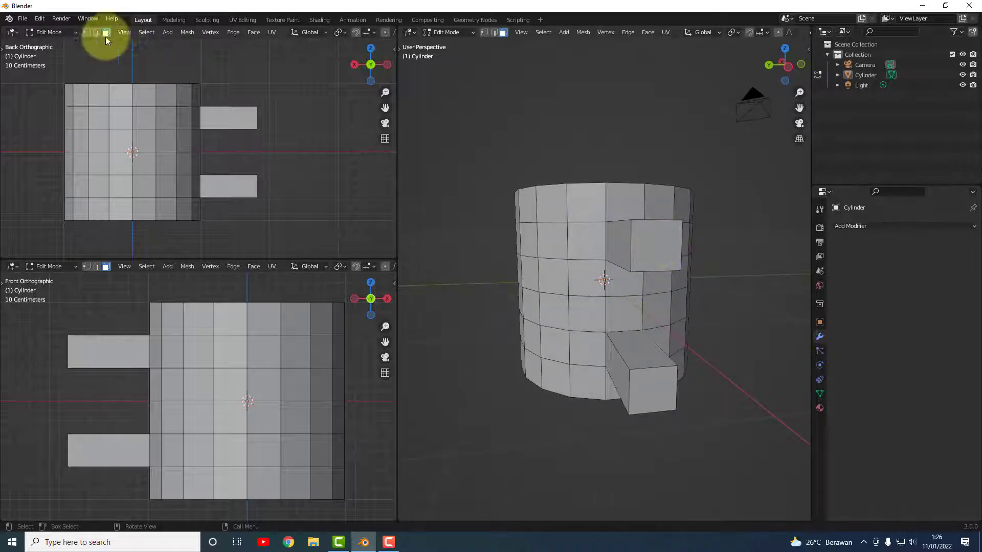
pyautogui.click(653, 250)
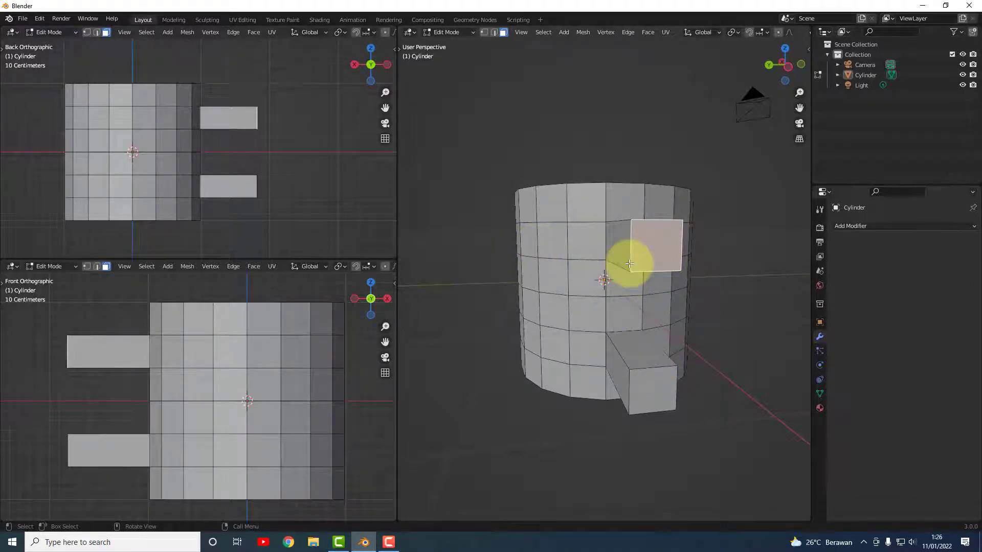
# - Try rotating the upper stub's end face about the global X axis, and undo the rotation
pyautogui.press('r')
pyautogui.press('x')
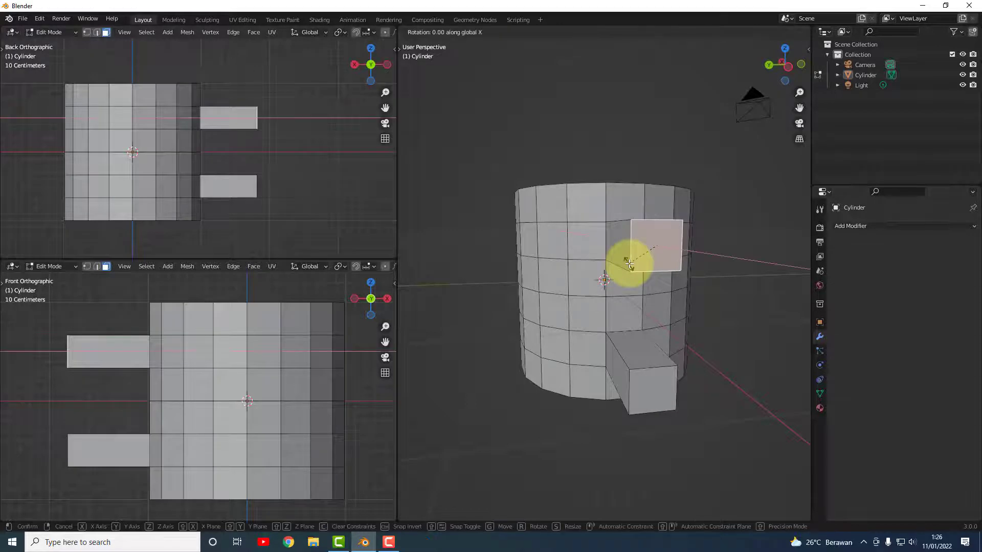
pyautogui.click(632, 259)
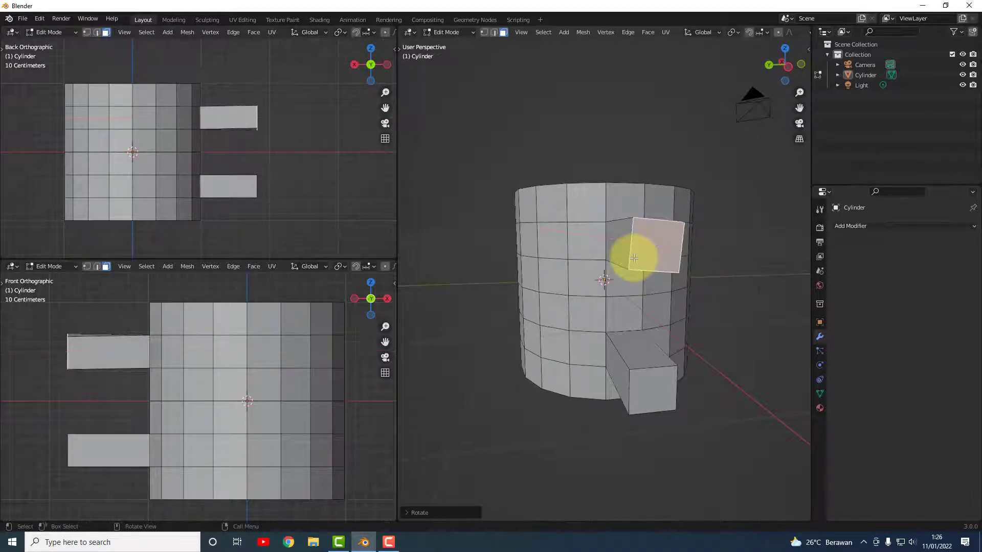
pyautogui.hotkey('ctrl', 'z')
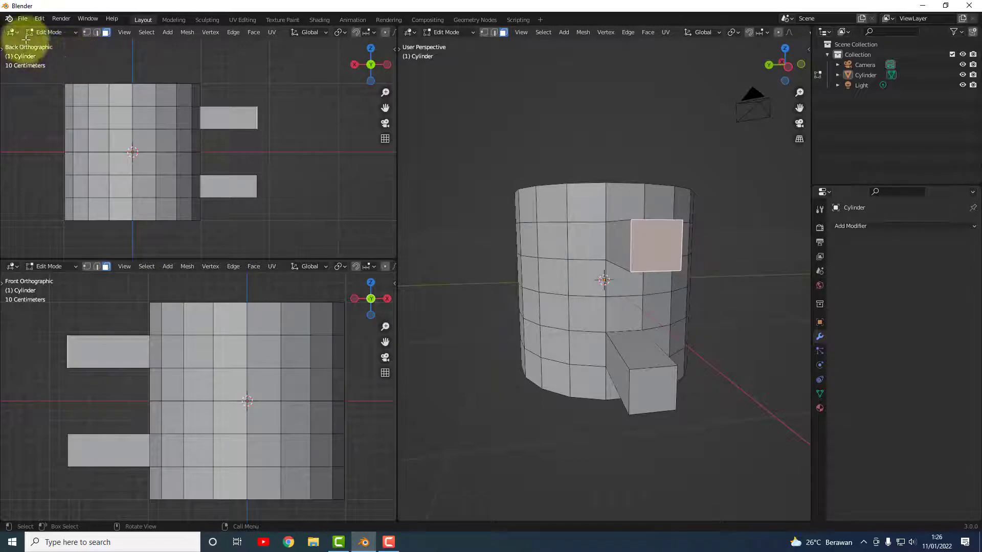
# - Rotate the upper stub's end face by -45° about the global Y axis with the Rotate tool
pyautogui.click(3, 51)
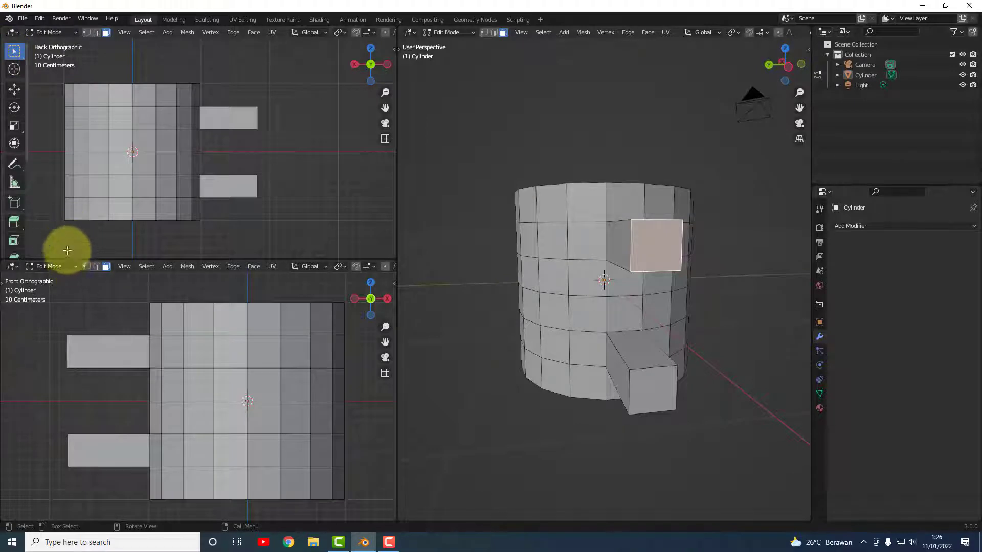
pyautogui.click(14, 108)
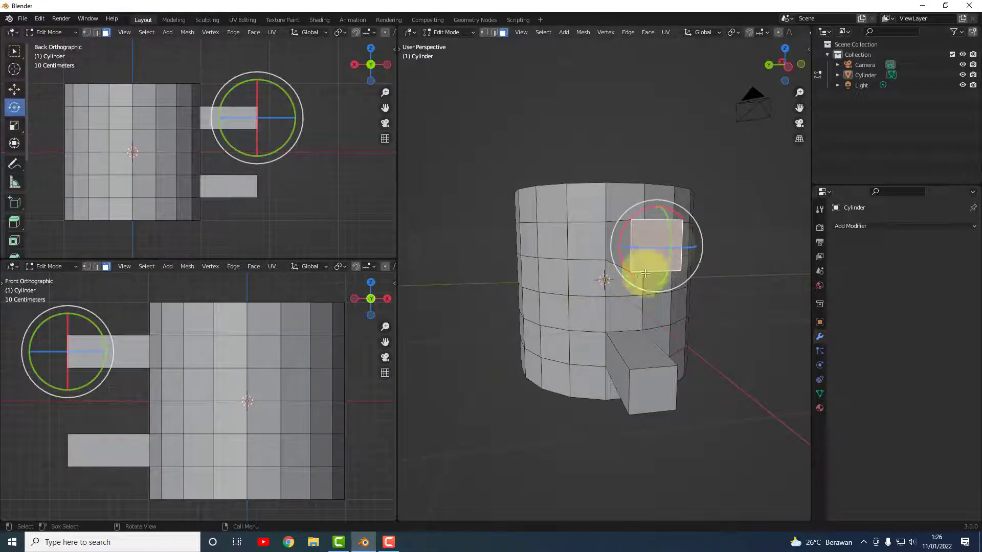
pyautogui.moveTo(669, 223); pyautogui.dragTo(665, 240)
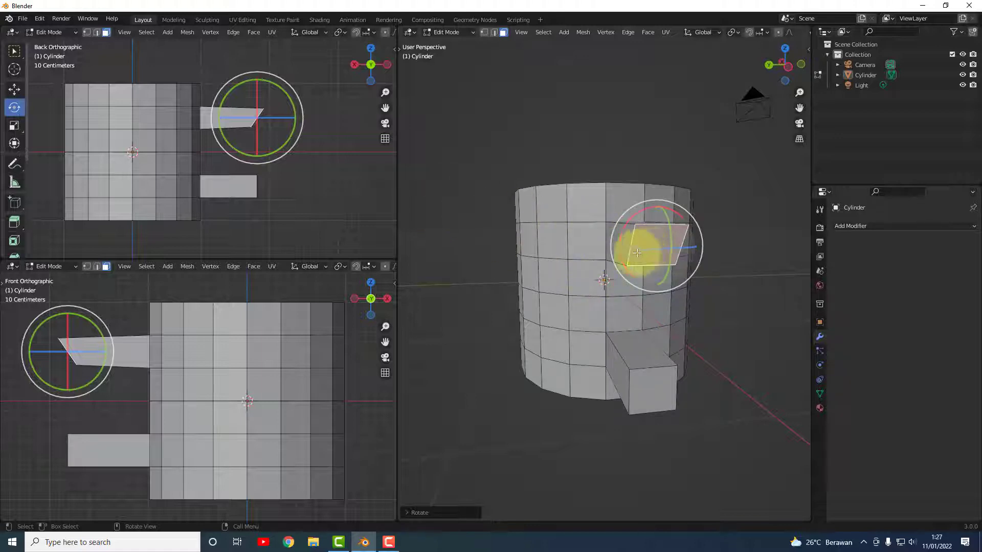
pyautogui.click(419, 514)
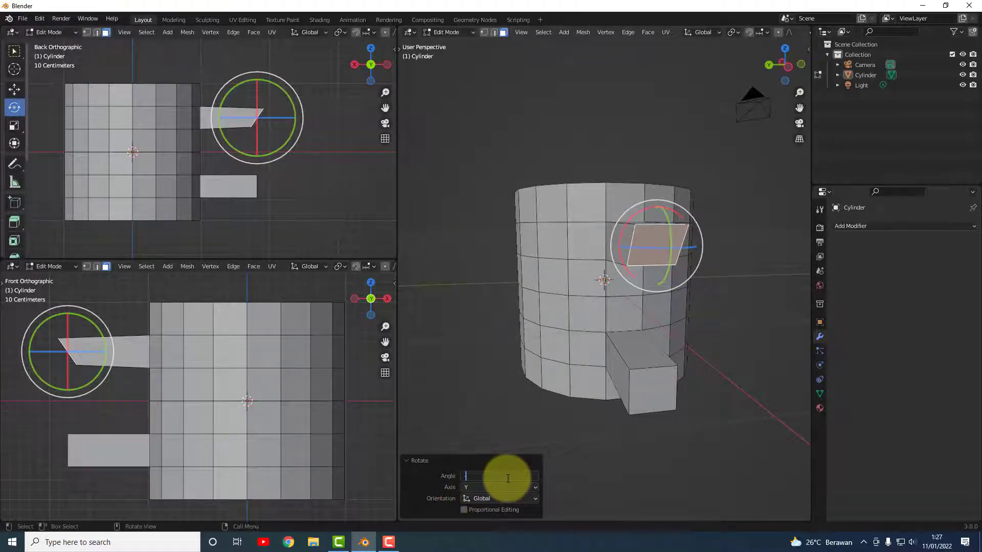
pyautogui.press('Return')
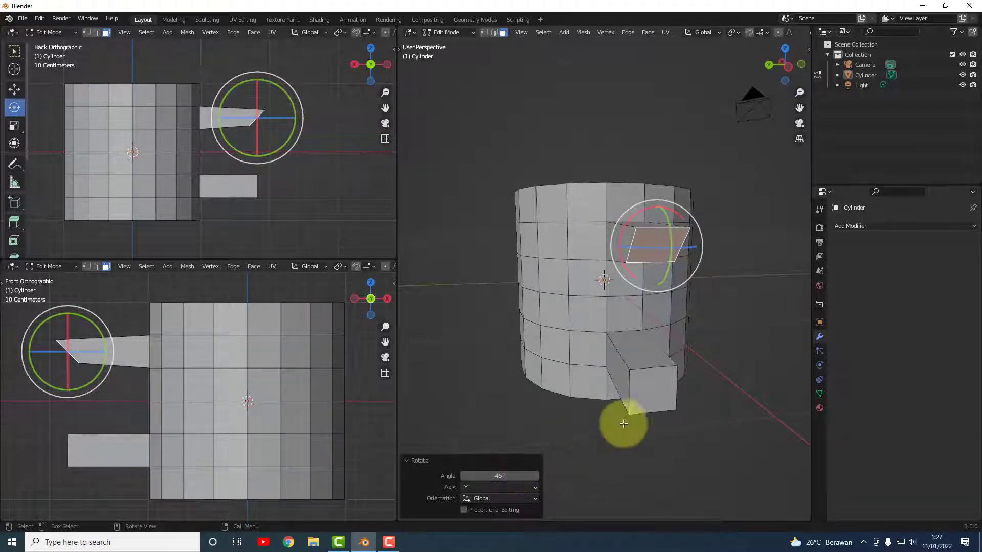
# - Rotate the lower handle stub's end face by 45° about the global Y axis and deselect it
pyautogui.click(654, 381)
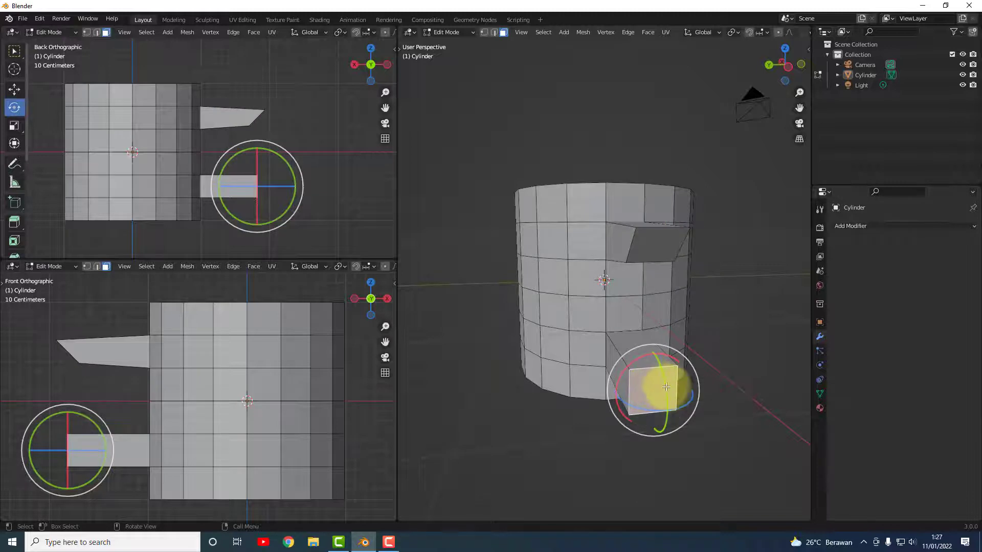
pyautogui.moveTo(659, 385); pyautogui.dragTo(662, 386)
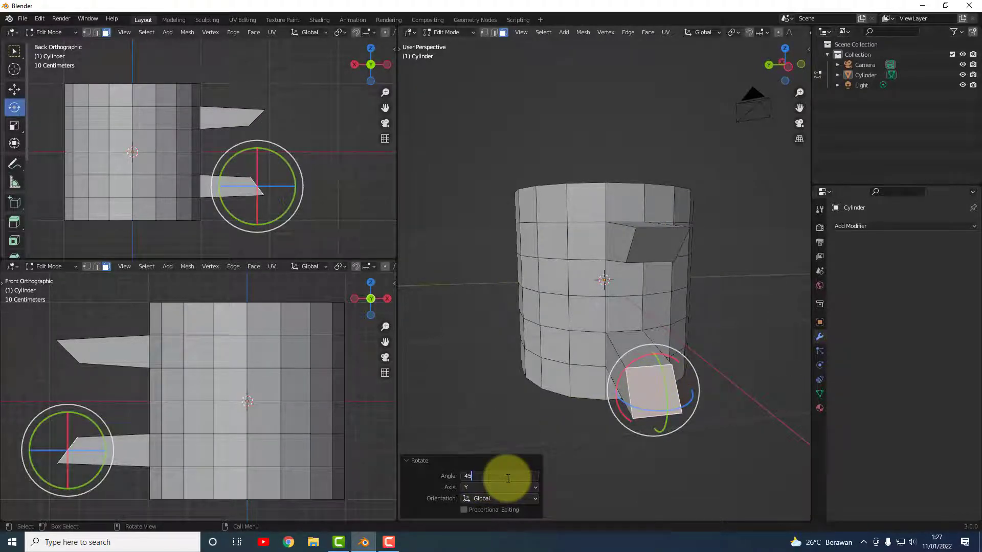
pyautogui.press('Return')
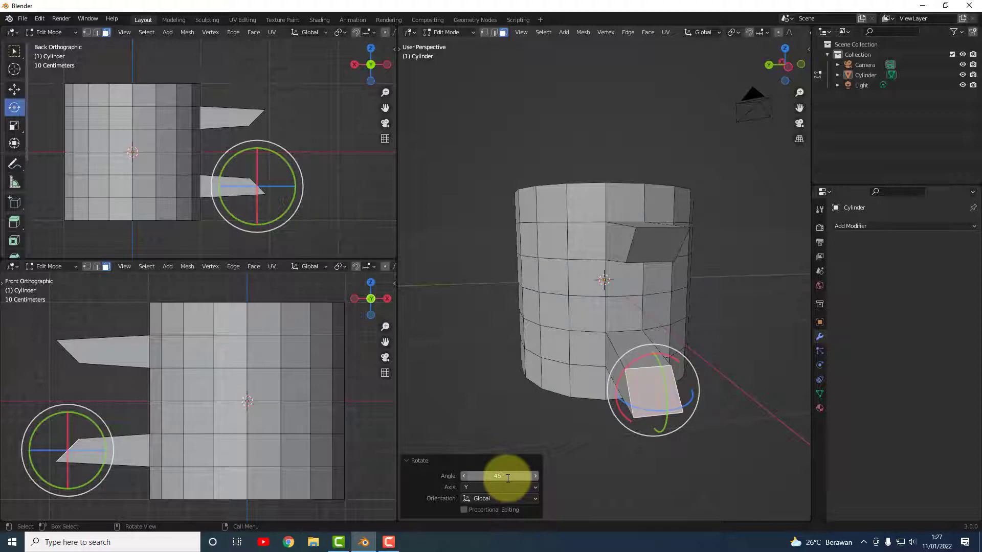
pyautogui.click(498, 380)
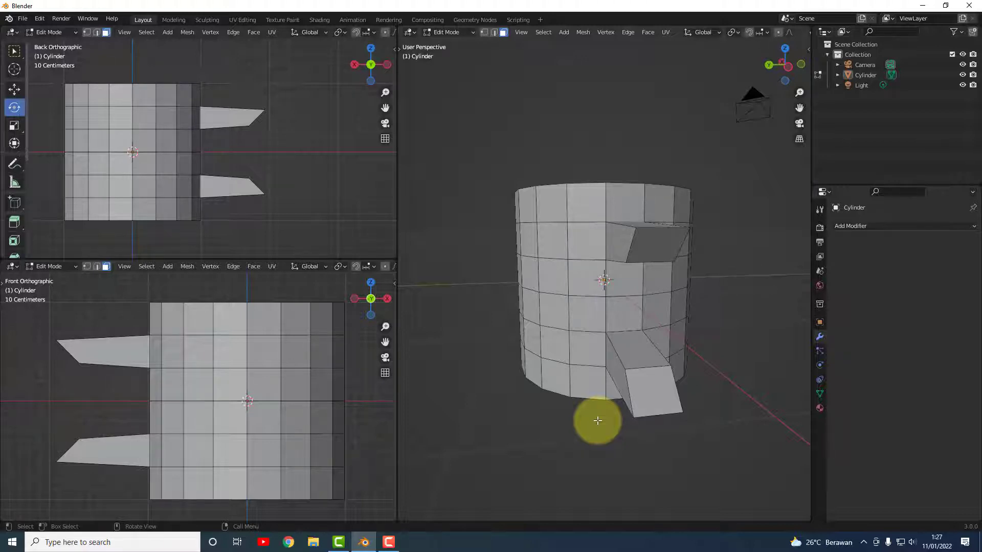
pyautogui.click(640, 376)
pyautogui.click(731, 371)
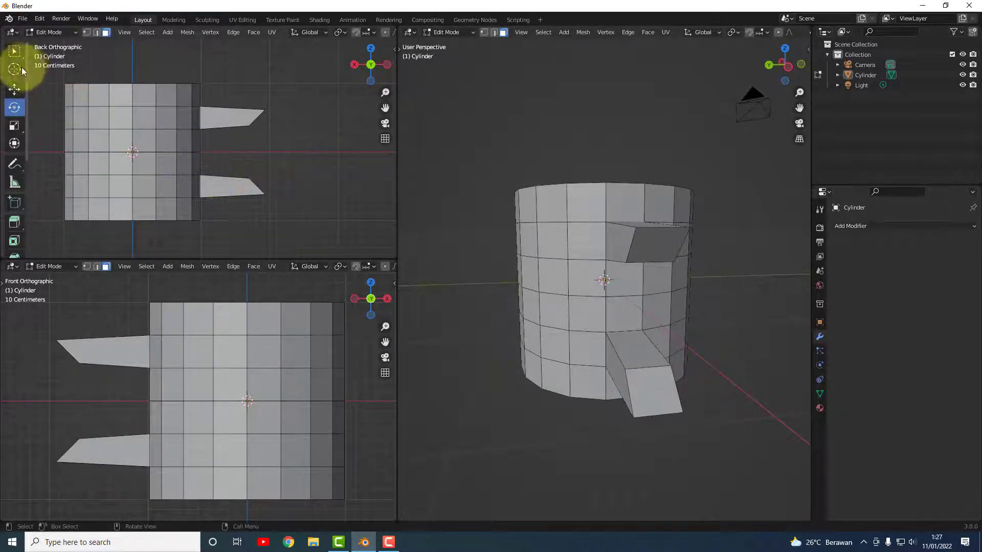
# - Switch back to the selection tool and delete the angled end faces of both the upper and lower handle stubs
pyautogui.click(10, 53)
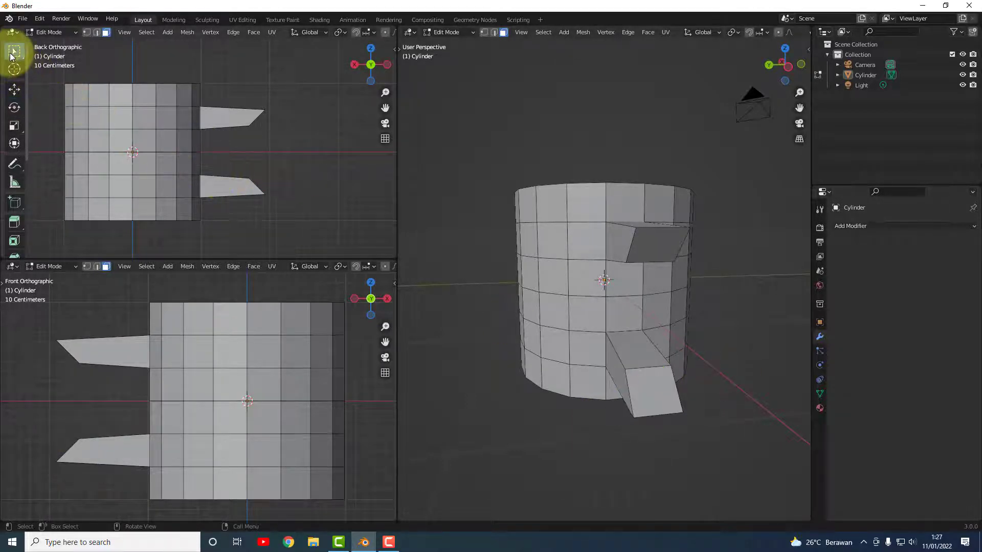
pyautogui.click(657, 250)
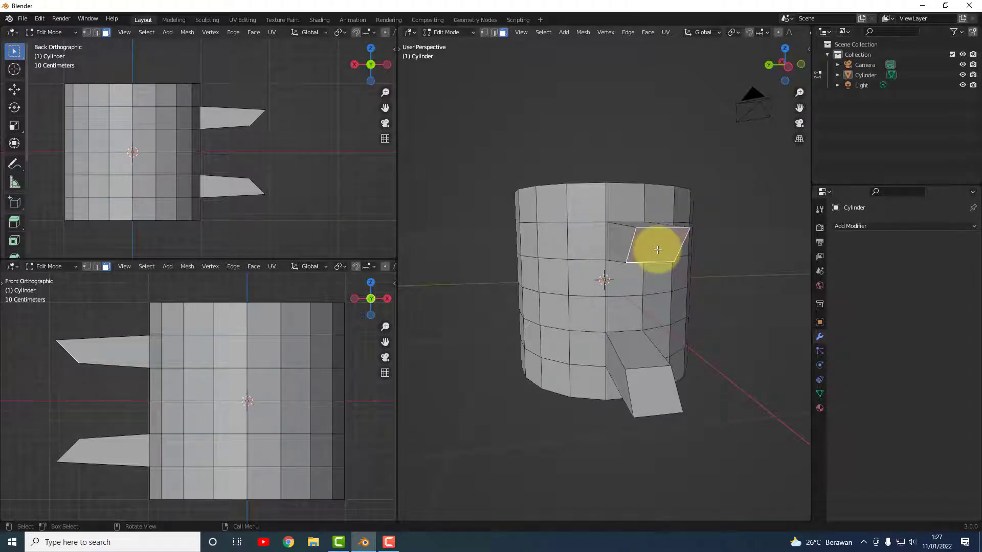
pyautogui.press('x')
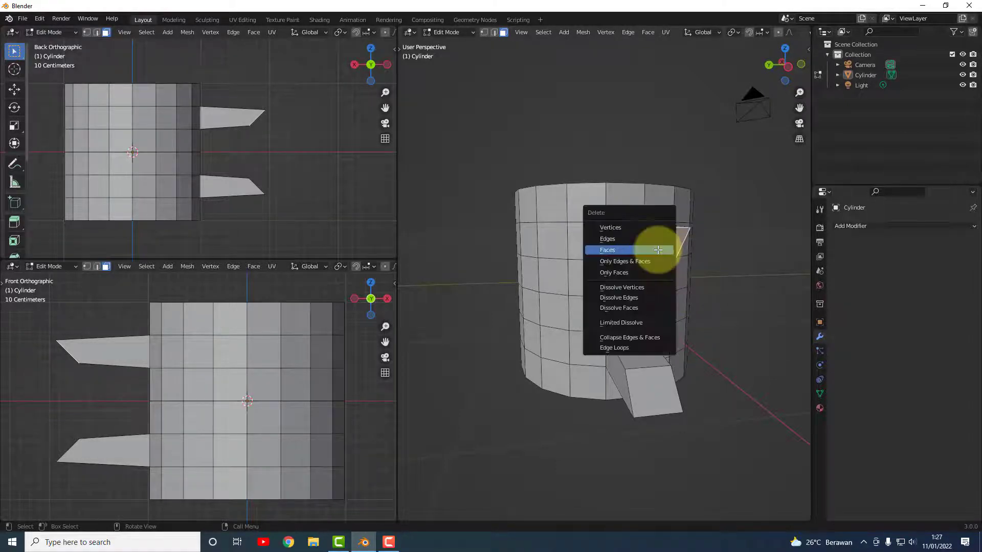
pyautogui.click(657, 250)
pyautogui.click(656, 400)
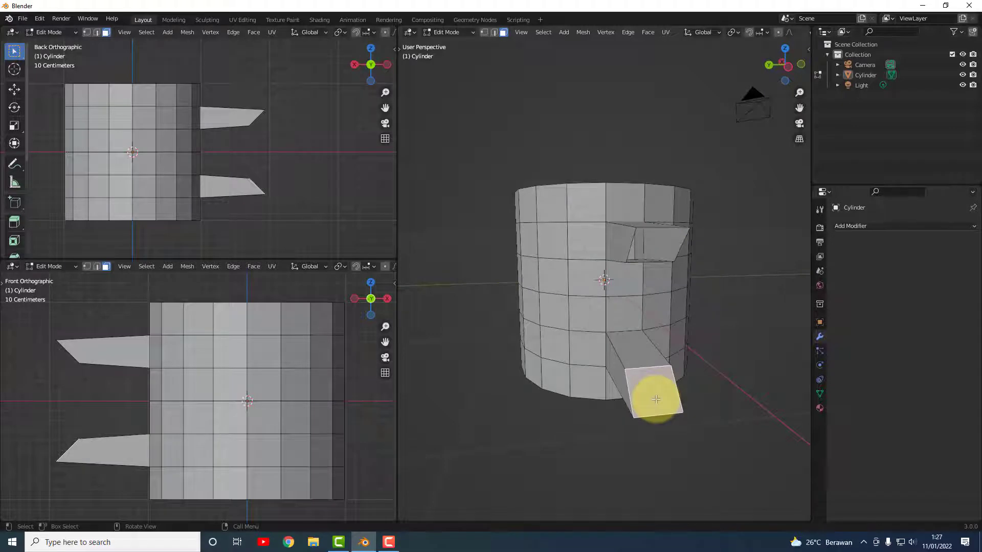
pyautogui.press('x')
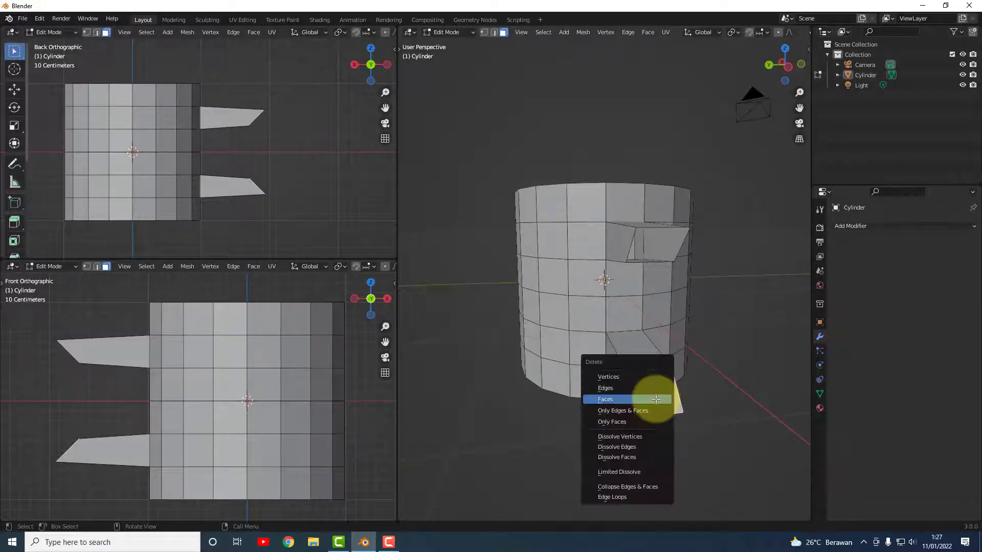
pyautogui.click(656, 399)
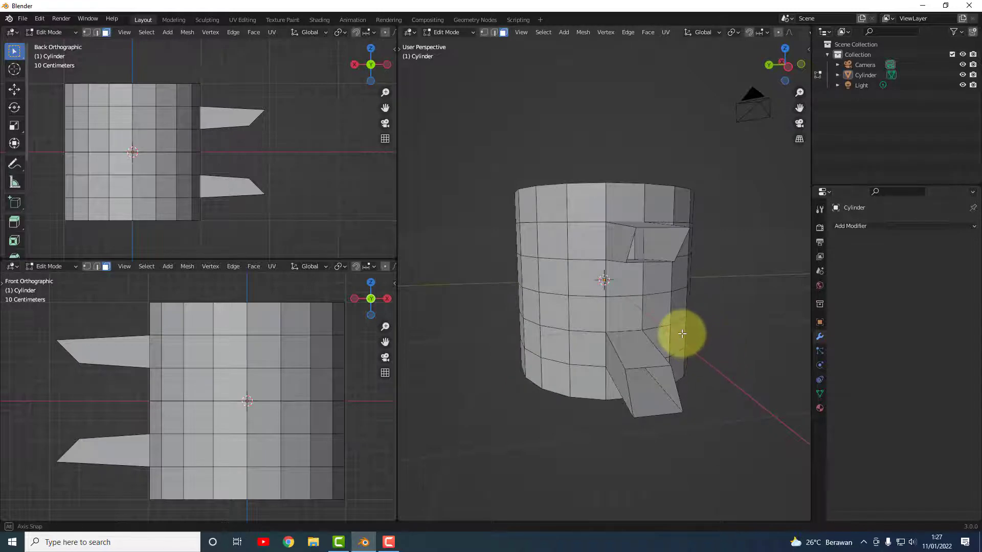
pyautogui.moveTo(681, 333)
pyautogui.mouseDown(button='middle')
pyautogui.moveTo(629, 327)
pyautogui.moveTo(659, 314)
pyautogui.moveTo(599, 328)
pyautogui.moveTo(674, 329)
pyautogui.mouseUp(button='middle')
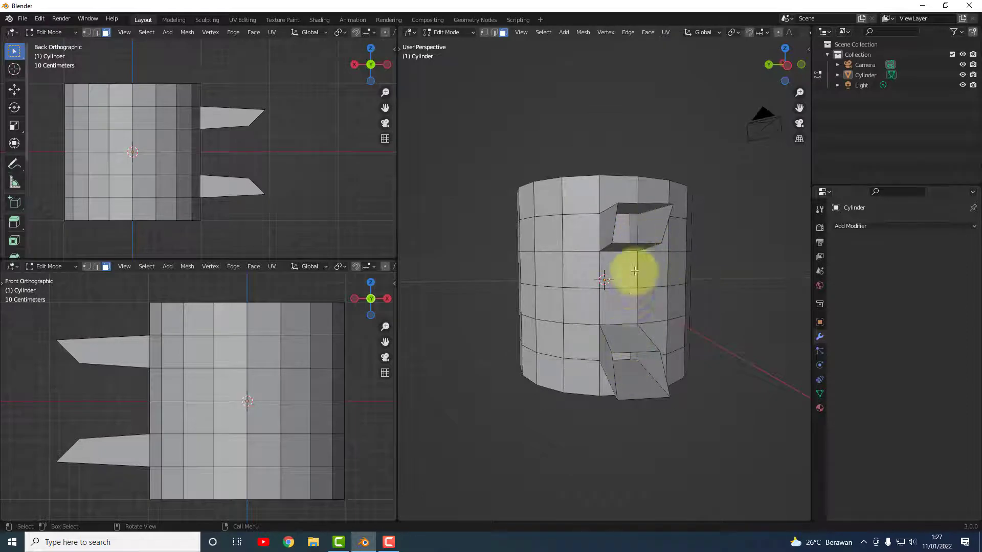
pyautogui.moveTo(657, 285)
pyautogui.mouseDown(button='middle')
pyautogui.moveTo(653, 301)
pyautogui.moveTo(574, 306)
pyautogui.moveTo(576, 287)
pyautogui.moveTo(559, 280)
pyautogui.moveTo(724, 293)
pyautogui.moveTo(602, 307)
pyautogui.moveTo(649, 296)
pyautogui.mouseUp(button='middle')
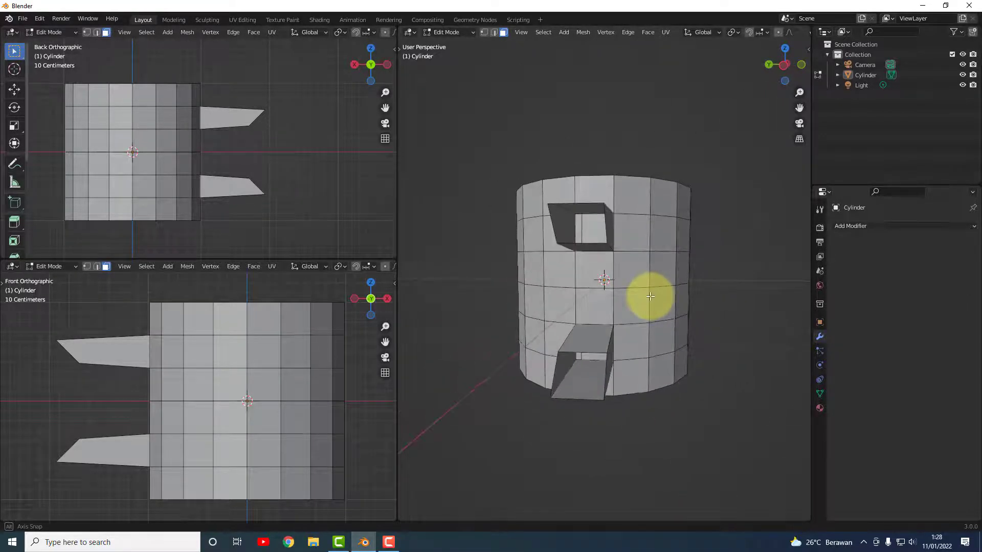
# - In edge selection, fill the gap between the upper and lower handle stubs with an inner face and one side face
pyautogui.click(96, 33)
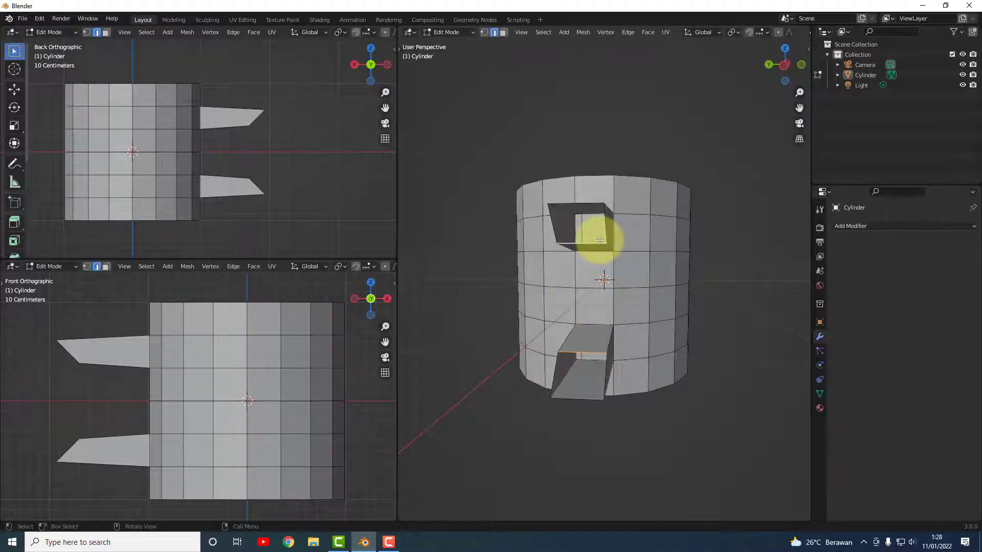
pyautogui.press('f')
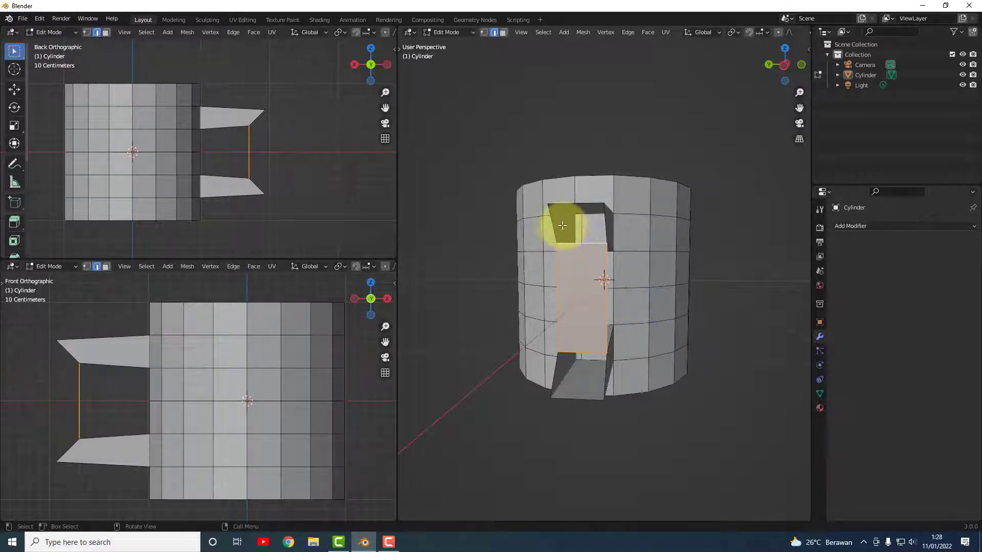
pyautogui.hotkey('alt', 'a')
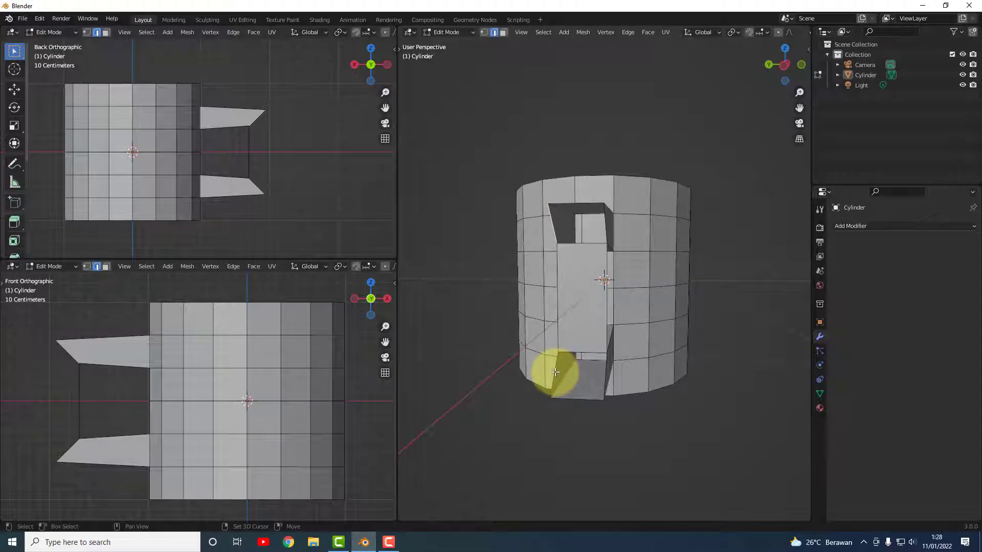
pyautogui.hotkey('ctrl', 'z')
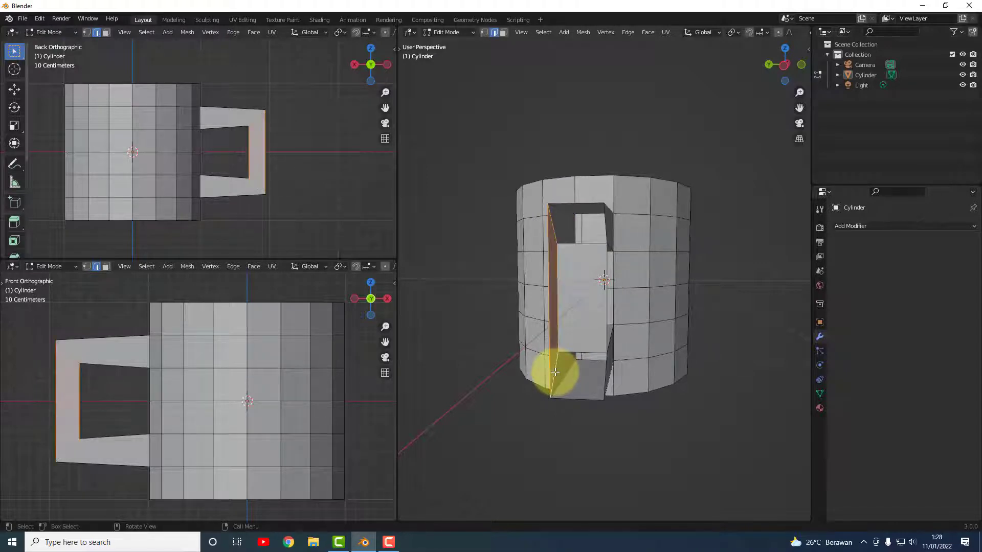
pyautogui.hotkey('alt', 'a')
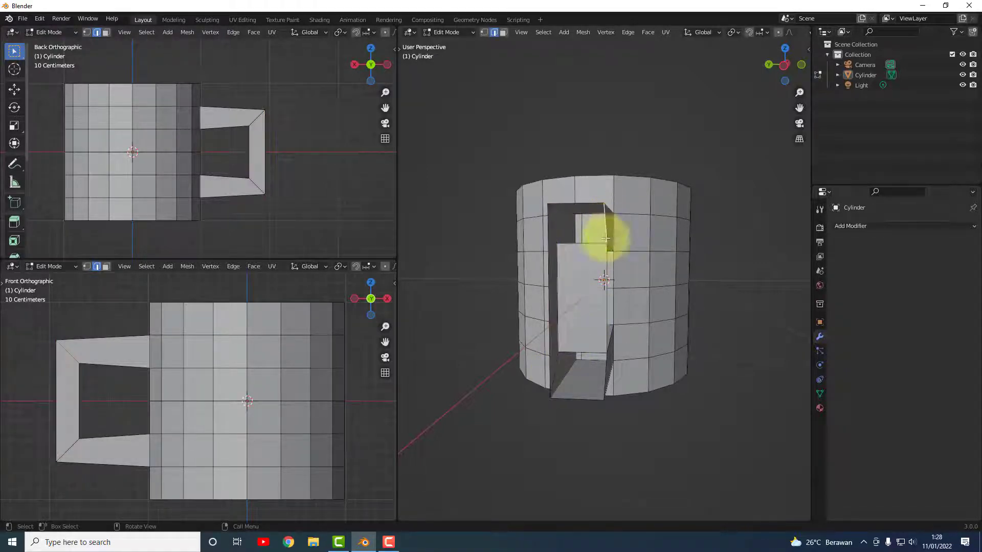
# - Fill the remaining side face and the outer face between the two stubs to close the handle
pyautogui.keyDown('alt'); pyautogui.click(606, 360); pyautogui.keyUp('alt')
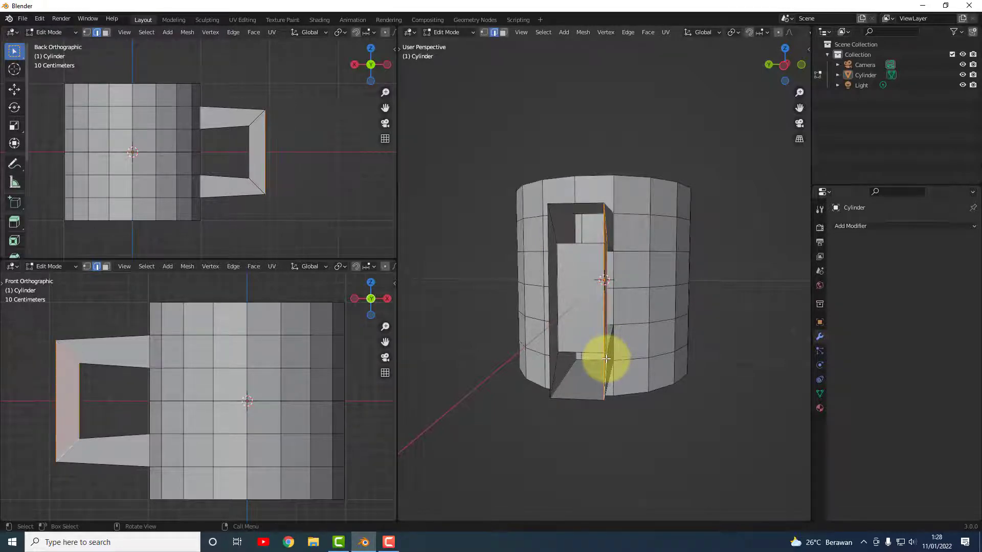
pyautogui.click(573, 202)
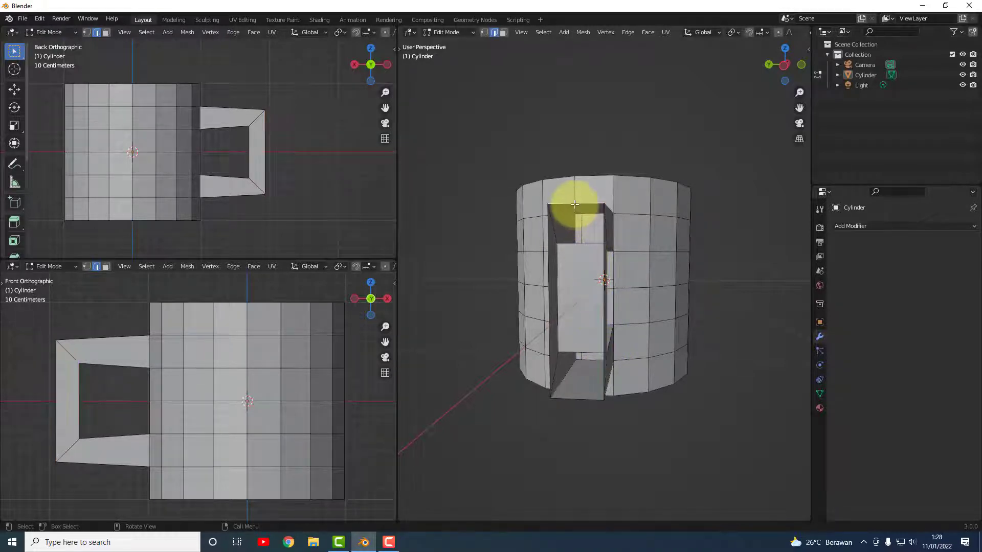
pyautogui.keyDown('shift'); pyautogui.click(580, 400); pyautogui.keyUp('shift')
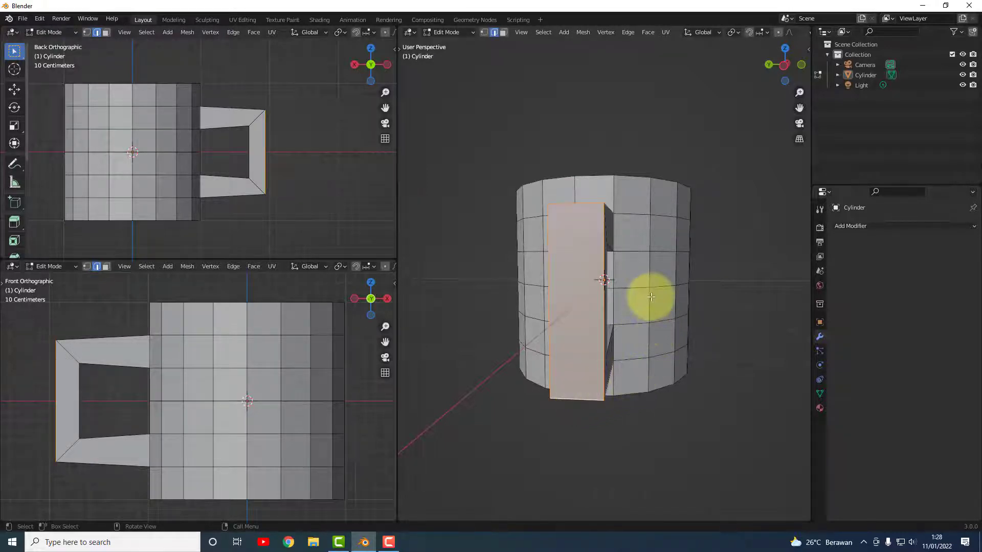
pyautogui.moveTo(651, 296); pyautogui.dragTo(552, 296, button='middle')
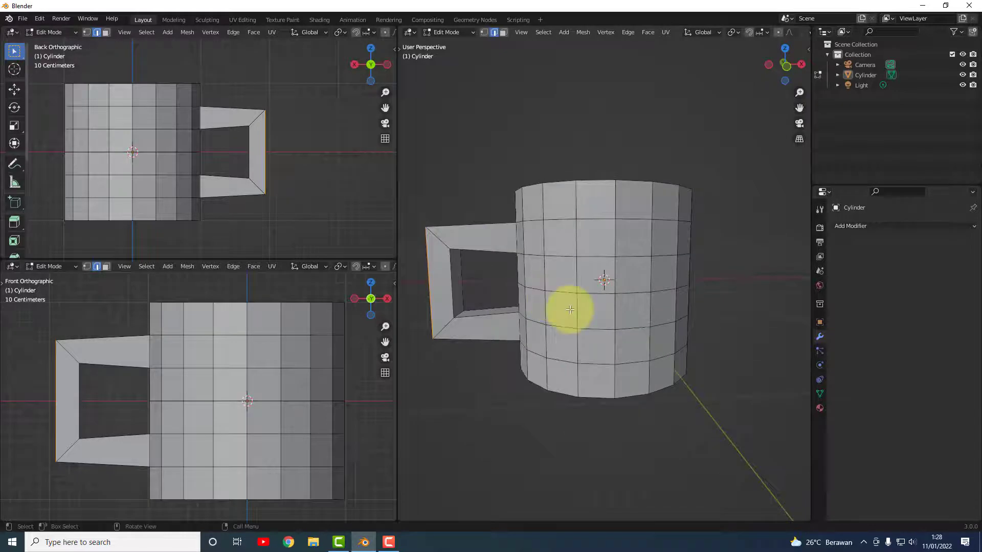
# - Return to Object Mode and deselect the mug
pyautogui.click(63, 31)
pyautogui.click(62, 41)
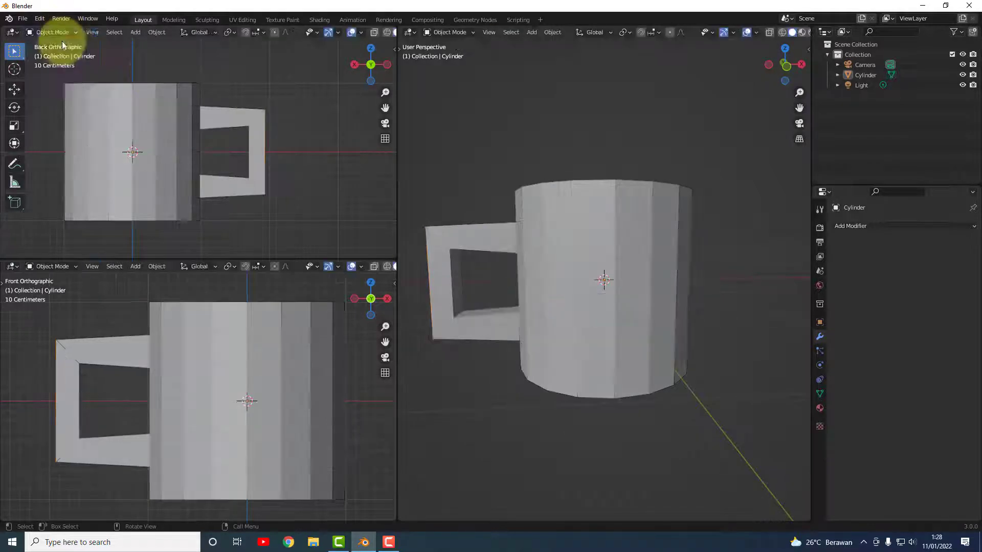
pyautogui.click(578, 136)
pyautogui.moveTo(611, 264); pyautogui.dragTo(600, 290, button='middle')
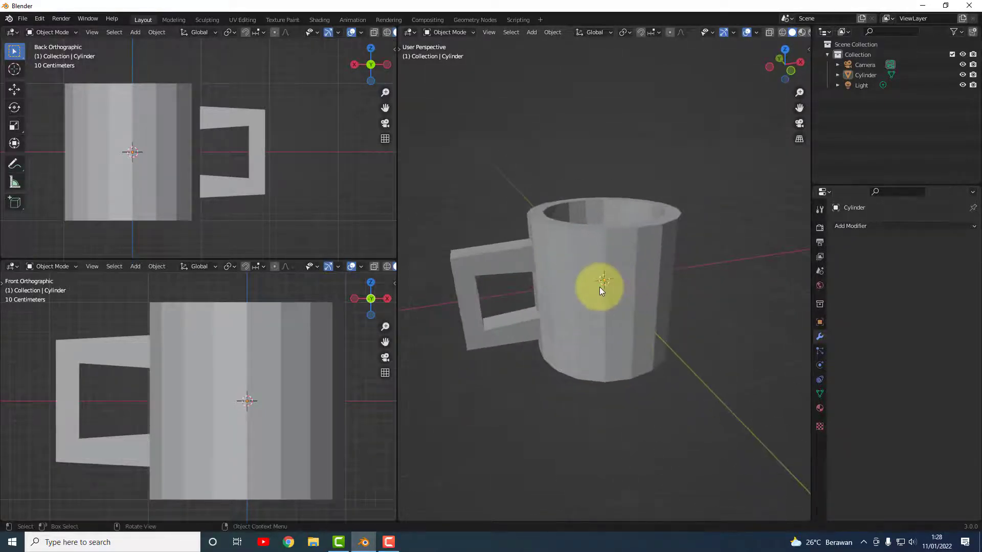
# - Join the two orthographic views and the perspective view into one large perspective viewport
pyautogui.rightClick(299, 271)
pyautogui.click(344, 361)
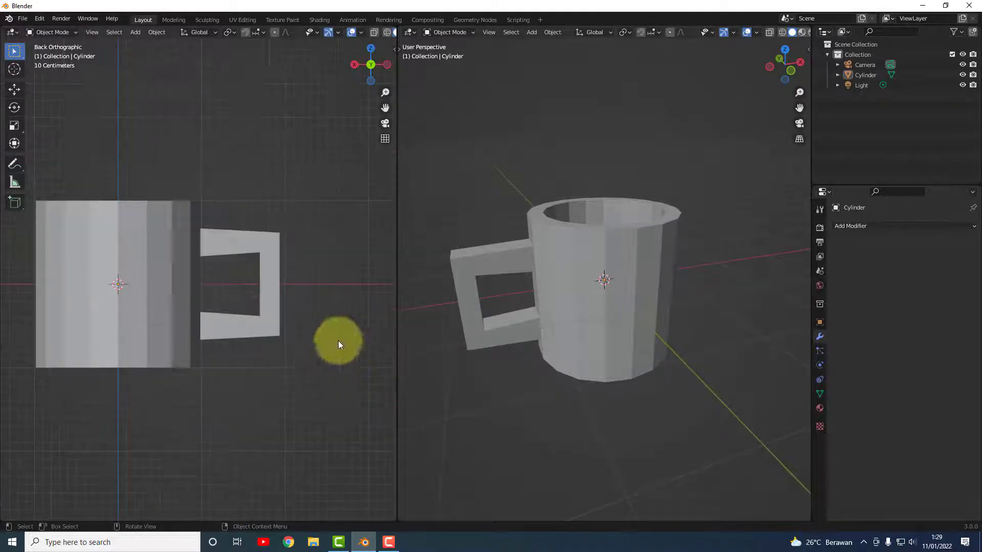
pyautogui.rightClick(299, 32)
pyautogui.moveTo(299, 32)
pyautogui.click(356, 144)
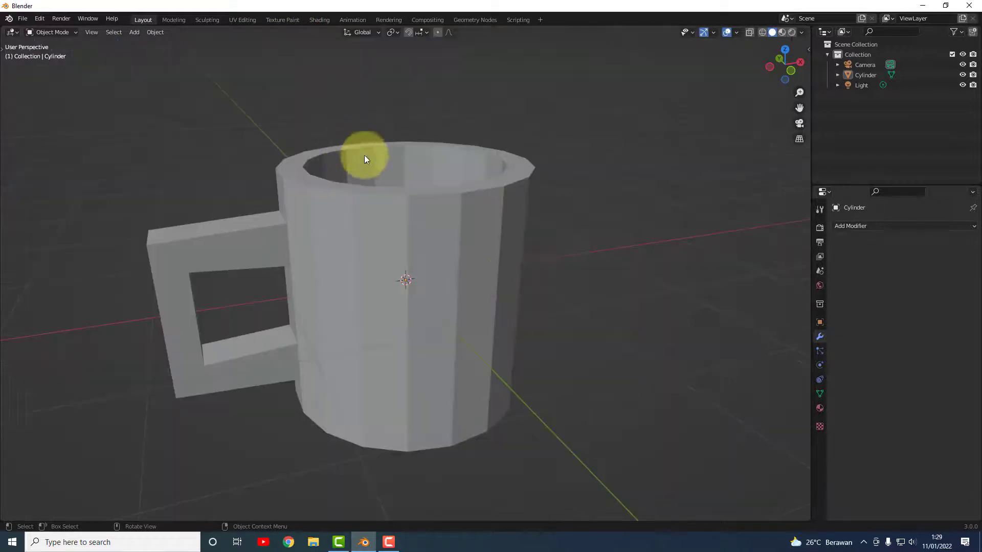
pyautogui.scroll(-2, 419, 291)
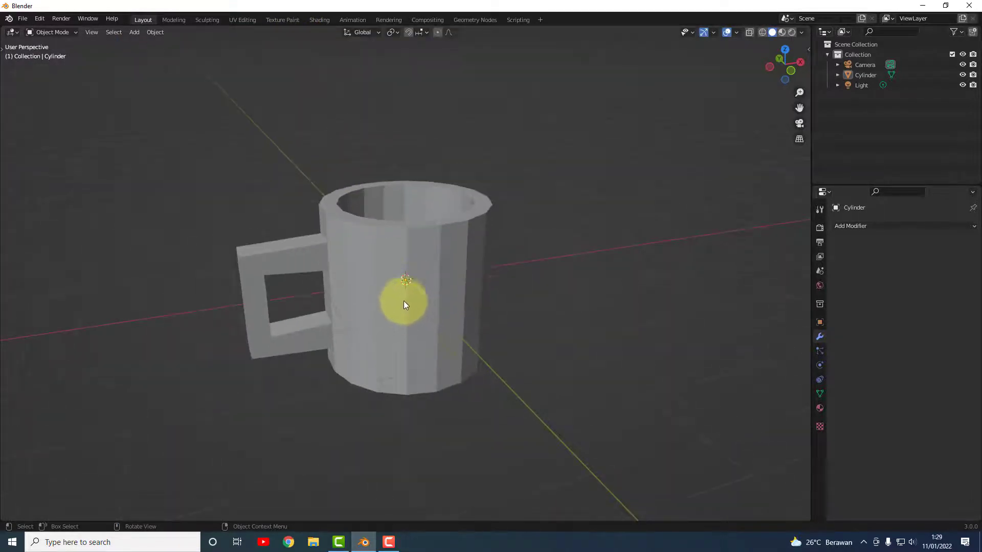
# - Turn on the Screencast Keys display for the viewport and hide the sidebar again
pyautogui.press('n')
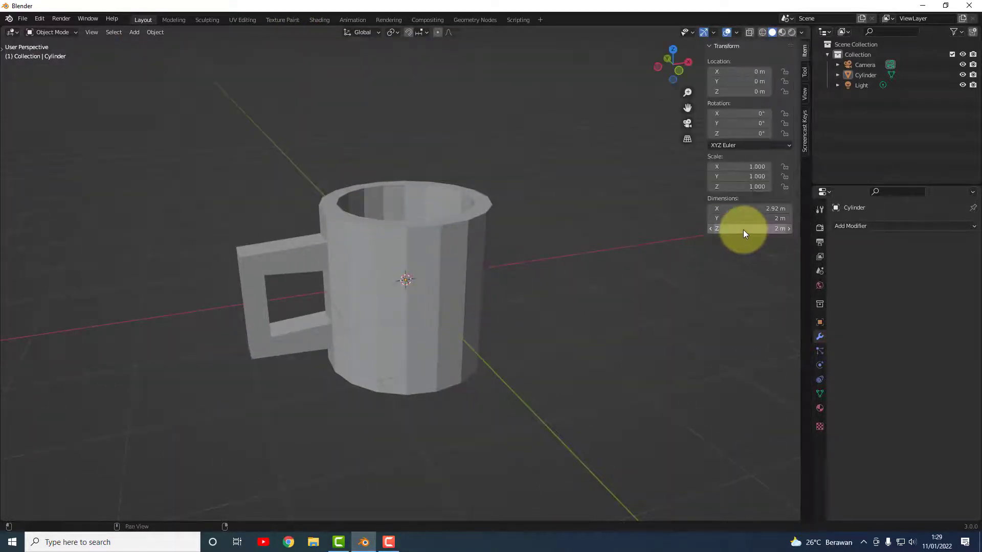
pyautogui.click(806, 122)
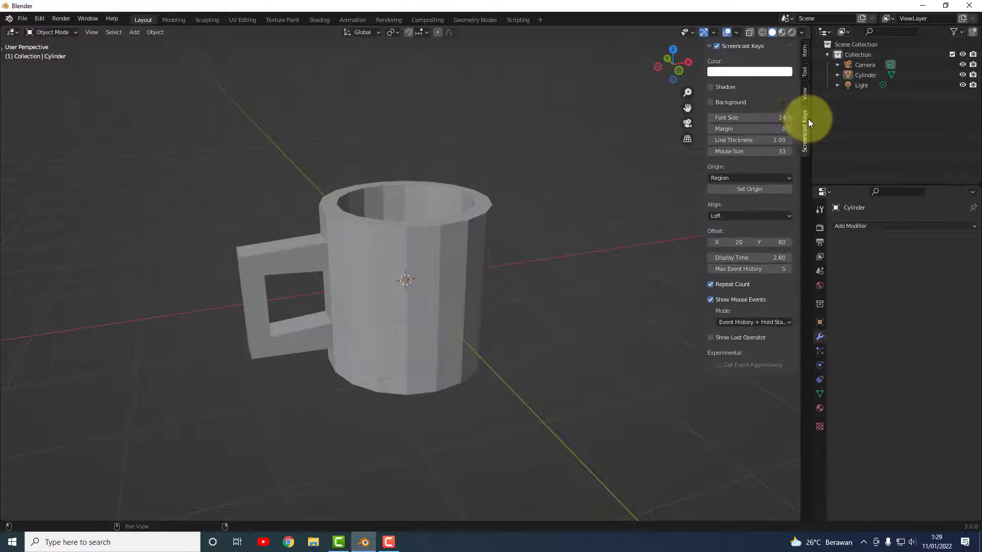
pyautogui.click(716, 46)
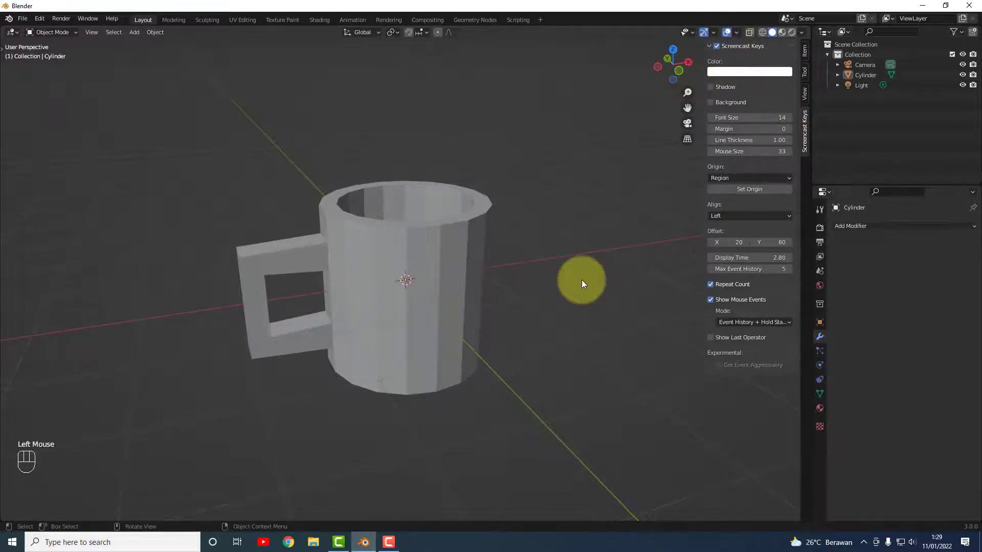
pyautogui.press('n')
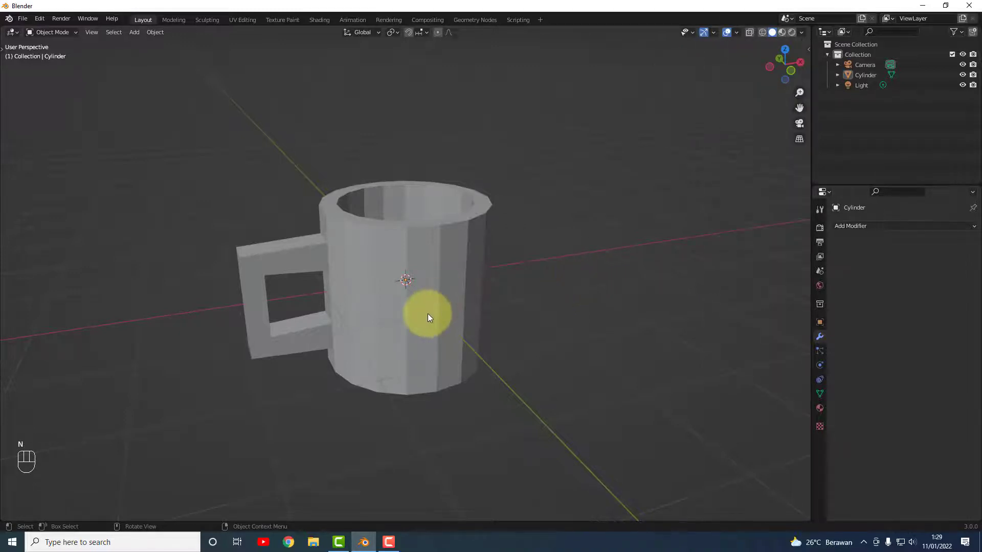
# - Select the mug and add a Subdivision Surface modifier to it
pyautogui.moveTo(428, 317)
pyautogui.mouseDown(button='middle')
pyautogui.moveTo(350, 281)
pyautogui.moveTo(412, 322)
pyautogui.moveTo(402, 305)
pyautogui.moveTo(490, 280)
pyautogui.moveTo(502, 293)
pyautogui.moveTo(422, 320)
pyautogui.moveTo(366, 322)
pyautogui.moveTo(390, 309)
pyautogui.moveTo(389, 341)
pyautogui.moveTo(436, 307)
pyautogui.mouseUp(button='middle')
pyautogui.scroll(-2, 408, 311)
pyautogui.scroll(1, 407, 308)
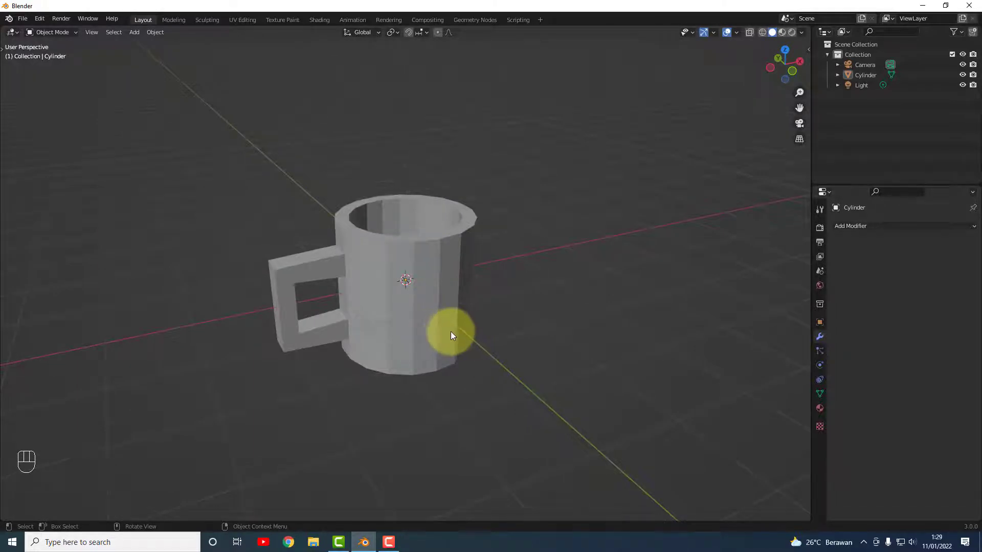
pyautogui.moveTo(451, 333)
pyautogui.mouseDown(button='middle')
pyautogui.moveTo(430, 321)
pyautogui.moveTo(433, 329)
pyautogui.mouseUp(button='middle')
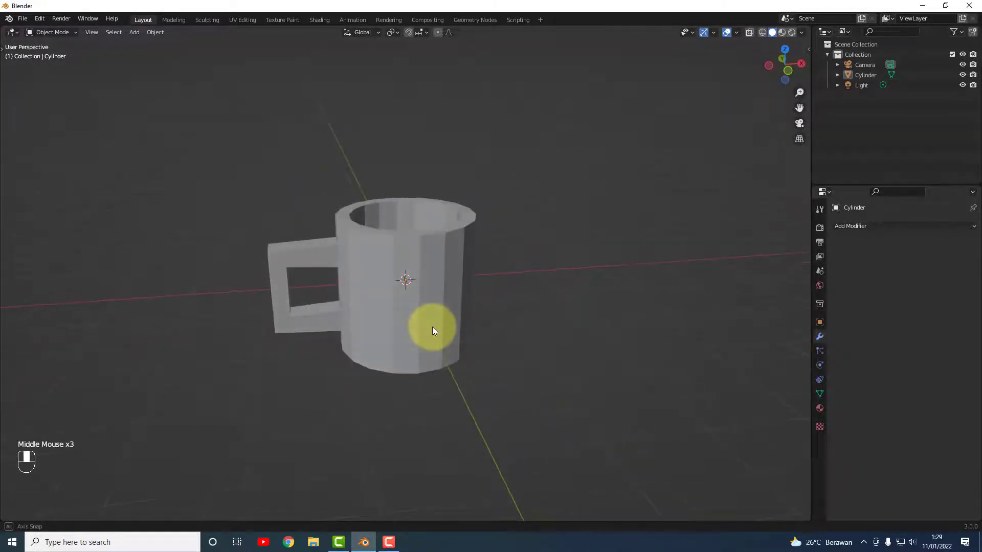
pyautogui.middleClick(432, 326)
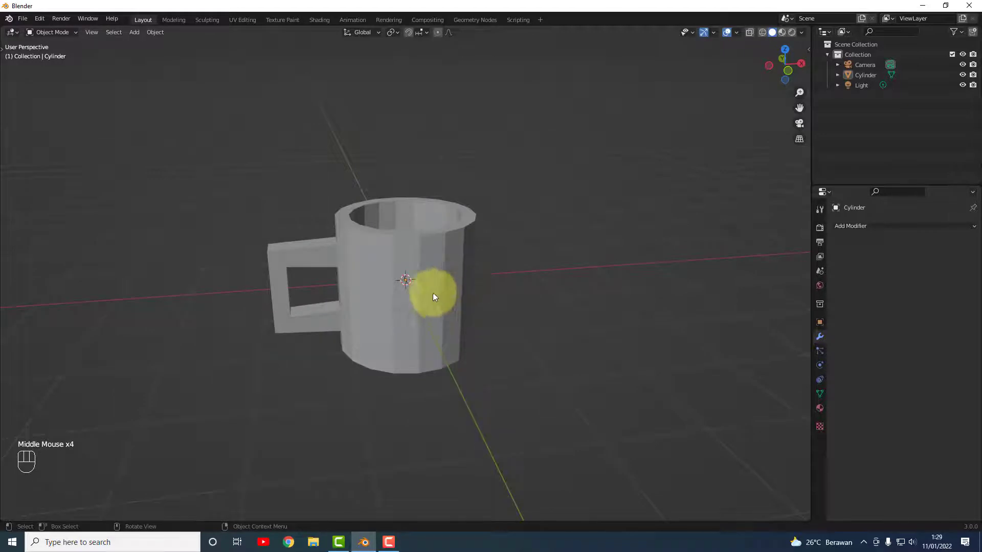
pyautogui.click(449, 280)
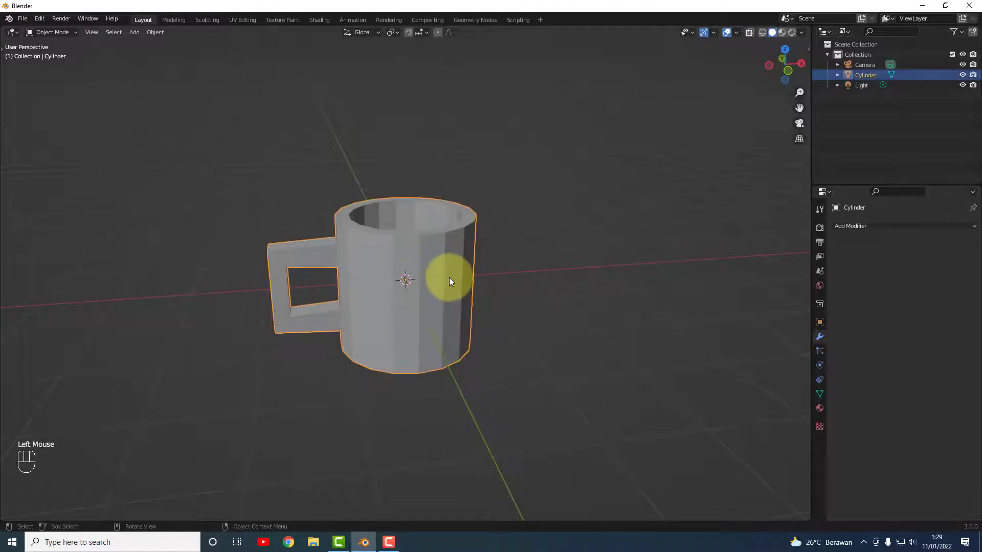
pyautogui.click(843, 225)
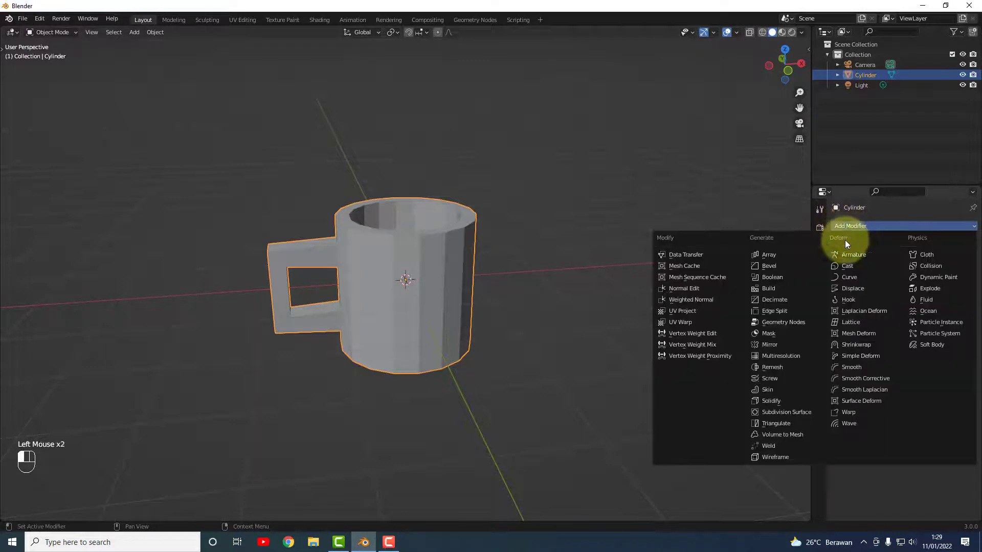
pyautogui.click(784, 413)
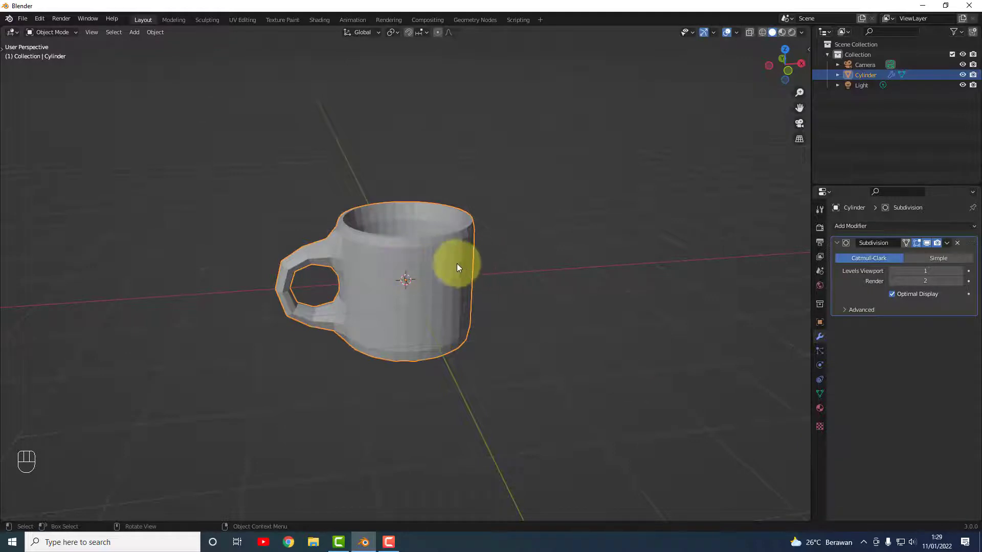
# - Set the Subdivision modifier's viewport levels to 4 and render levels to 3, and deselect the mug
pyautogui.click(914, 273)
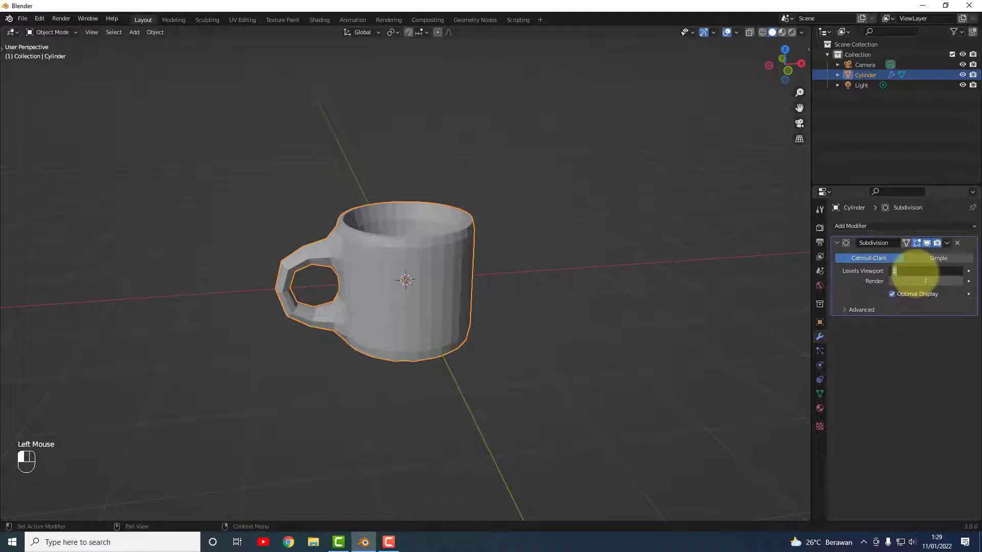
pyautogui.click(920, 341)
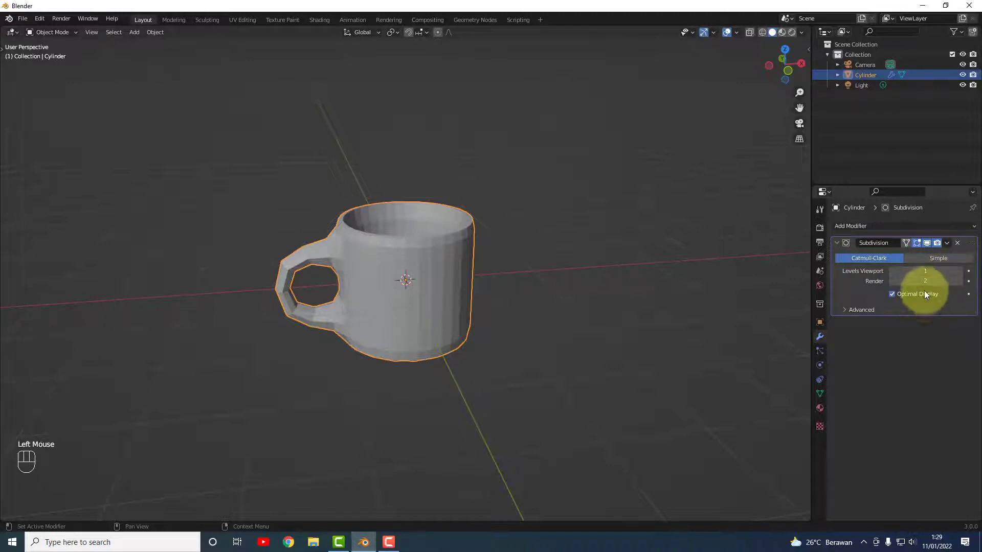
pyautogui.moveTo(926, 273)
pyautogui.mouseDown()
pyautogui.moveTo(957, 274)
pyautogui.moveTo(929, 282)
pyautogui.moveTo(958, 284)
pyautogui.moveTo(926, 281)
pyautogui.mouseUp()
pyautogui.click(892, 294)
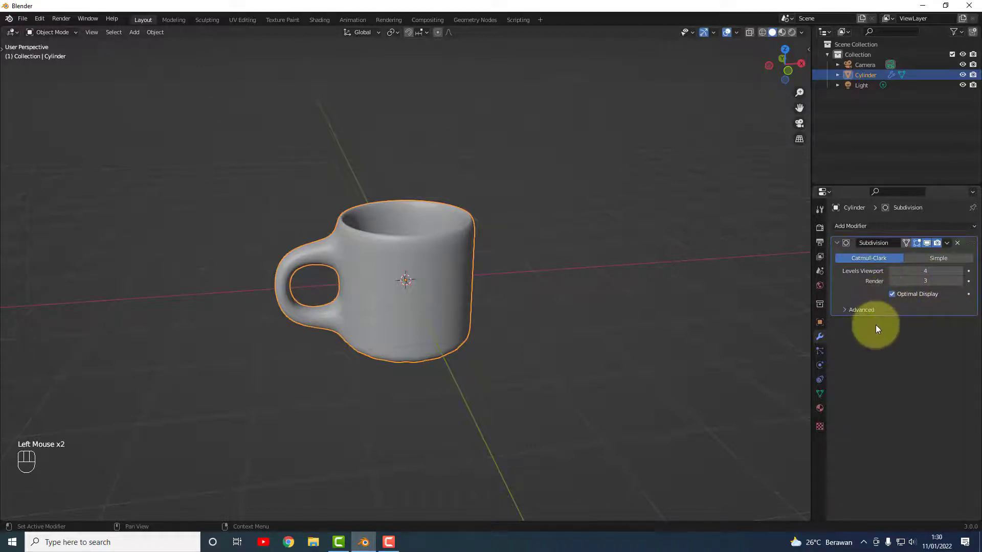
pyautogui.doubleClick(497, 287)
pyautogui.moveTo(407, 264); pyautogui.dragTo(432, 297, button='middle')
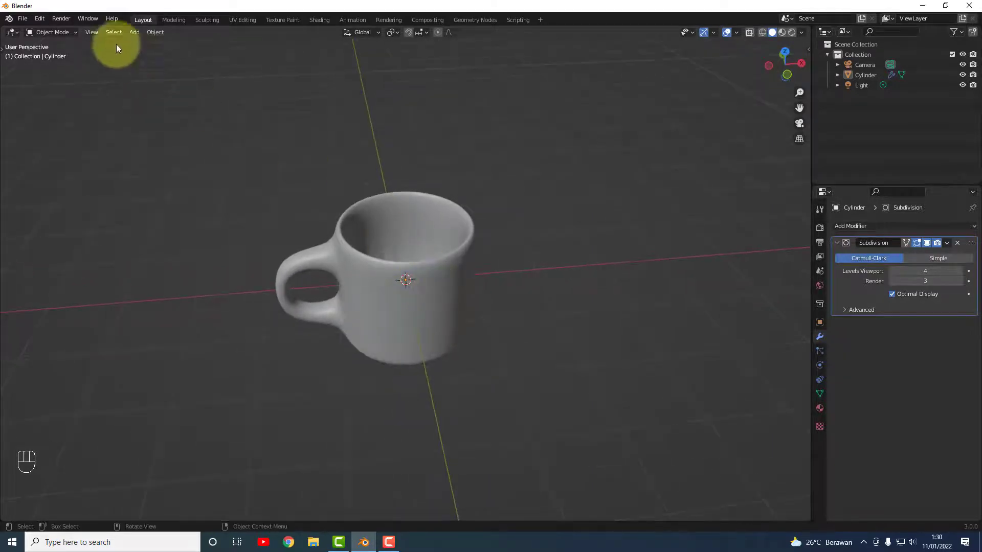
# - Enter Edit Mode on the subdivided mug and set the selection mode to edges
pyautogui.click(73, 33)
pyautogui.click(60, 55)
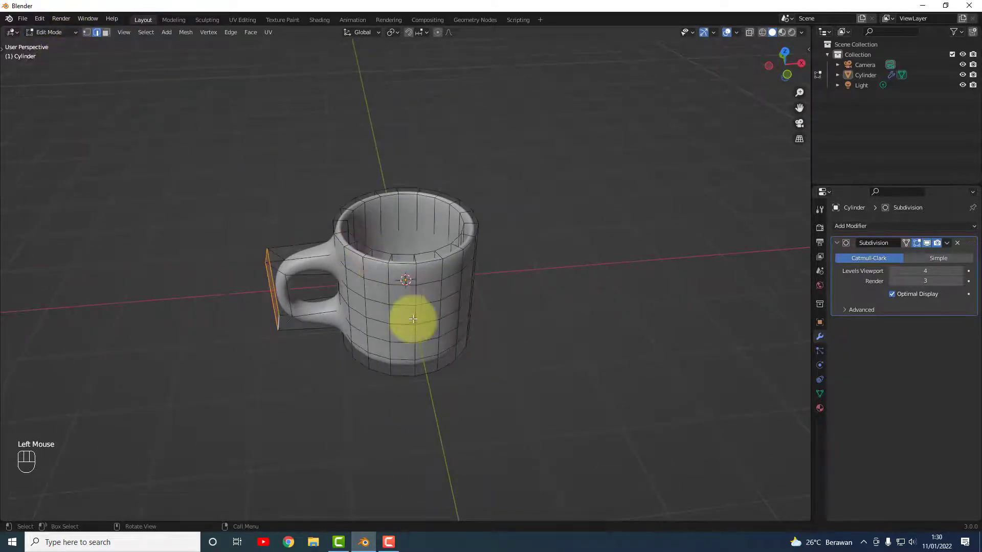
pyautogui.scroll(2, 409, 313)
pyautogui.moveTo(449, 324)
pyautogui.mouseDown(button='middle')
pyautogui.moveTo(431, 320)
pyautogui.moveTo(436, 312)
pyautogui.mouseUp(button='middle')
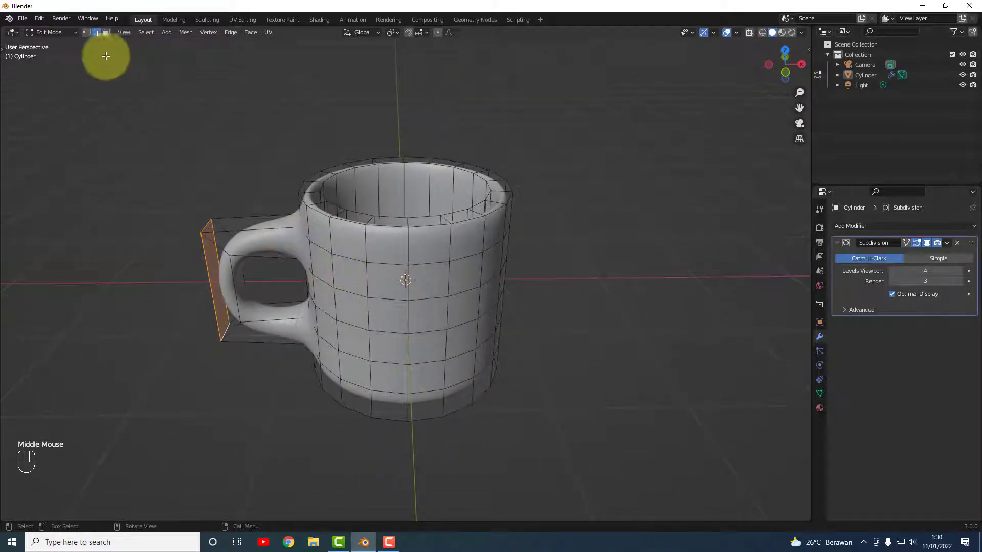
pyautogui.click(106, 32)
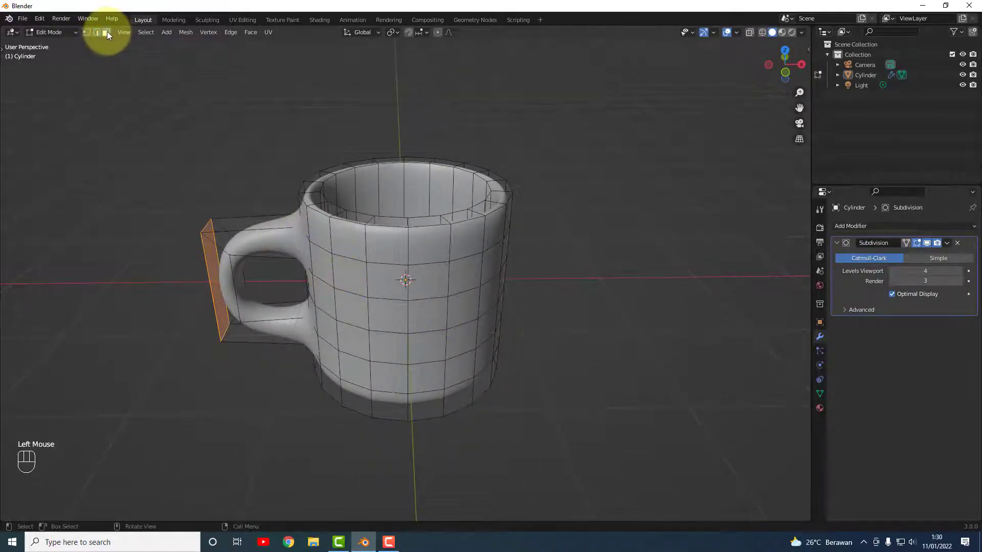
pyautogui.click(96, 32)
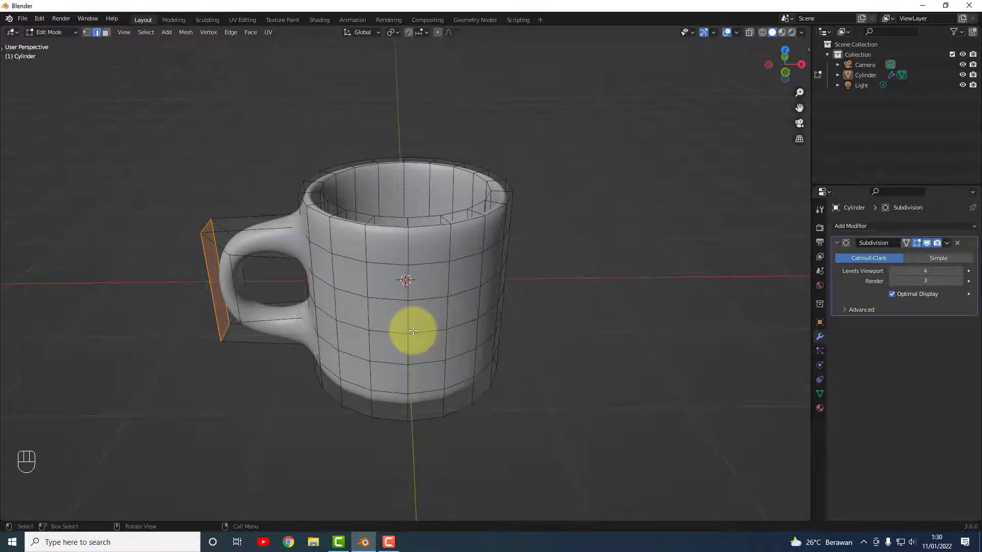
# - Add one horizontal loop cut around the mug's uppermost outer wall band and slide it all the way up to the rim
pyautogui.hotkey('ctrl', 'r')
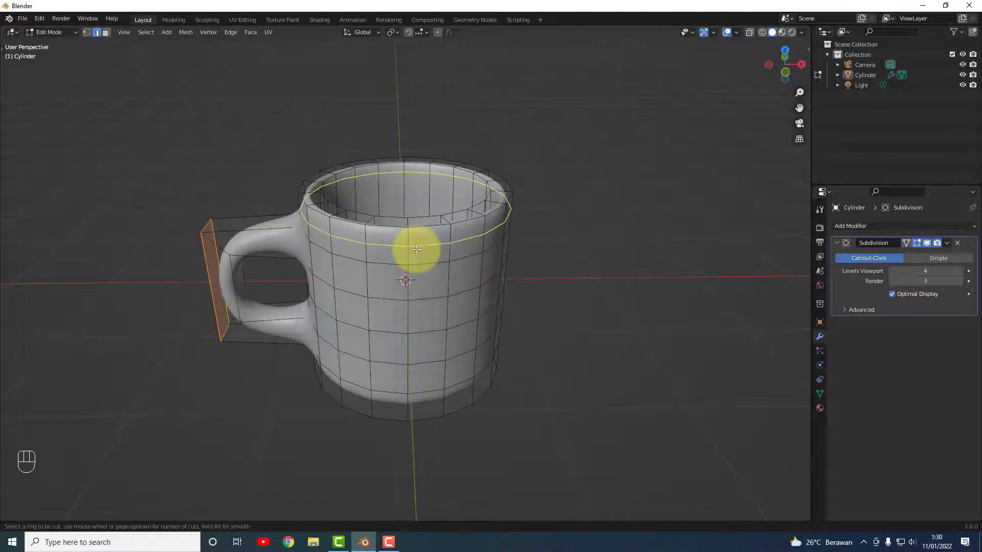
pyautogui.click(417, 249)
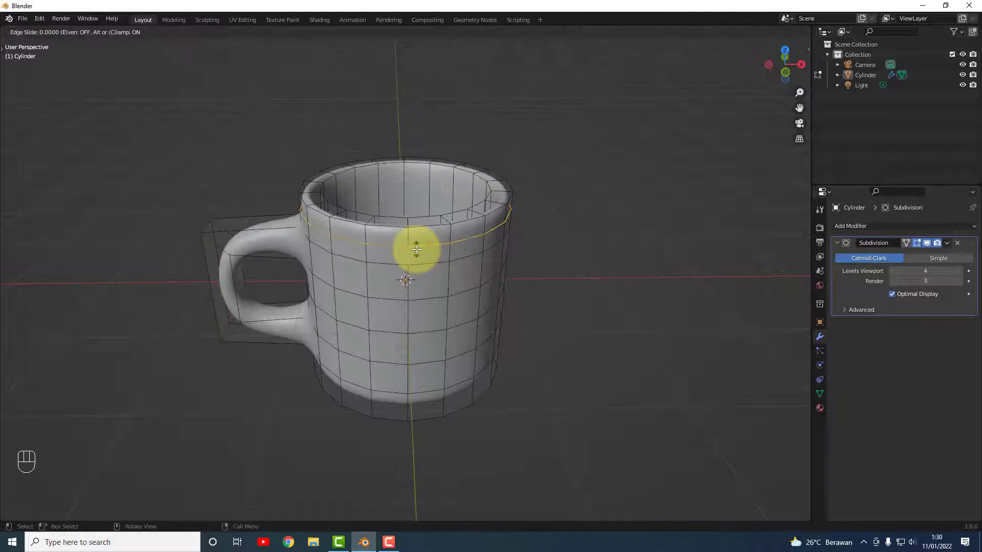
pyautogui.moveTo(417, 249); pyautogui.dragTo(417, 223)
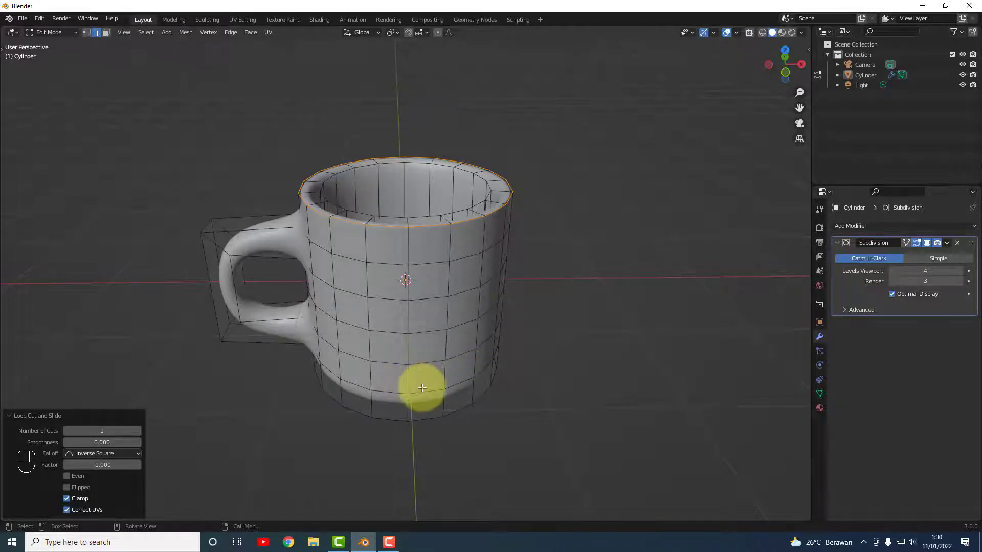
pyautogui.click(516, 378)
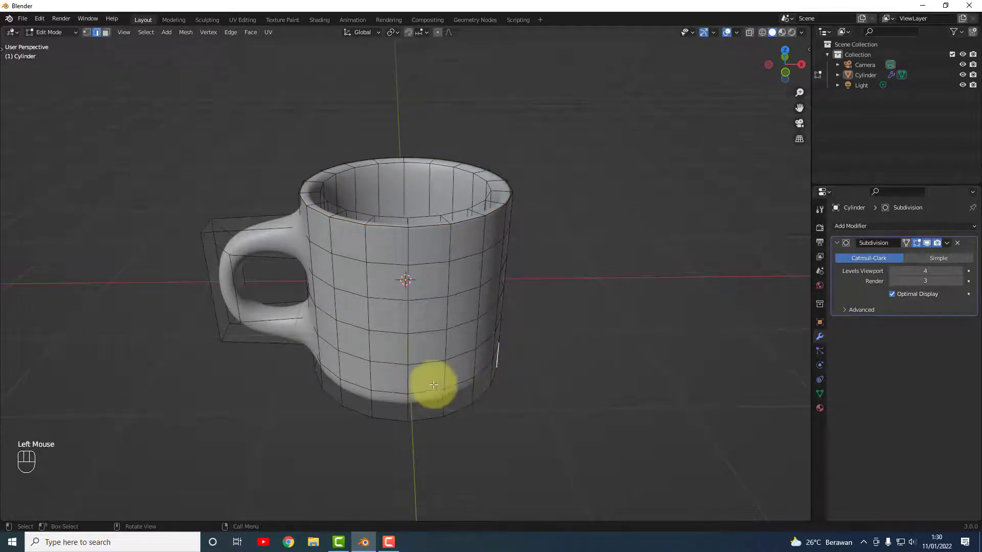
pyautogui.hotkey('ctrl', 'r')
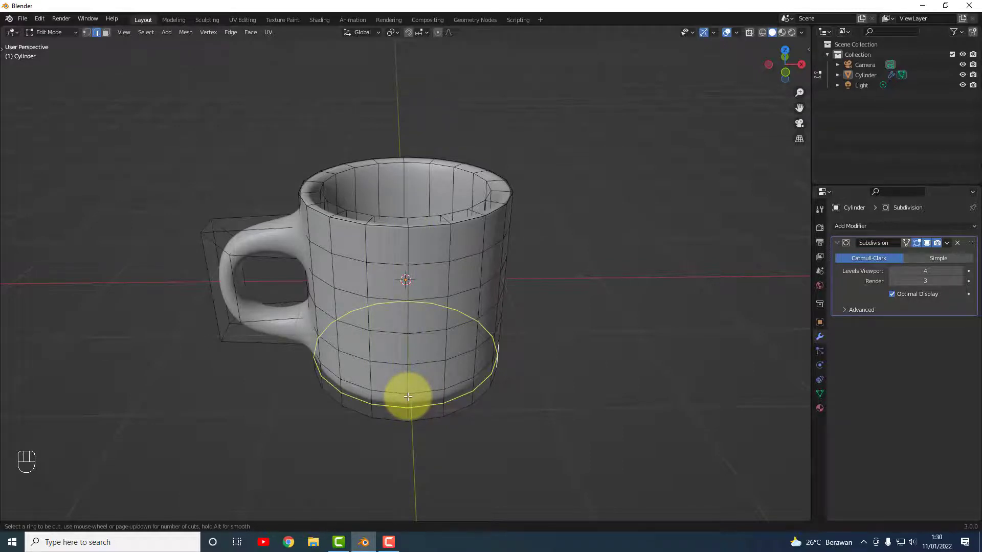
pyautogui.click(407, 396)
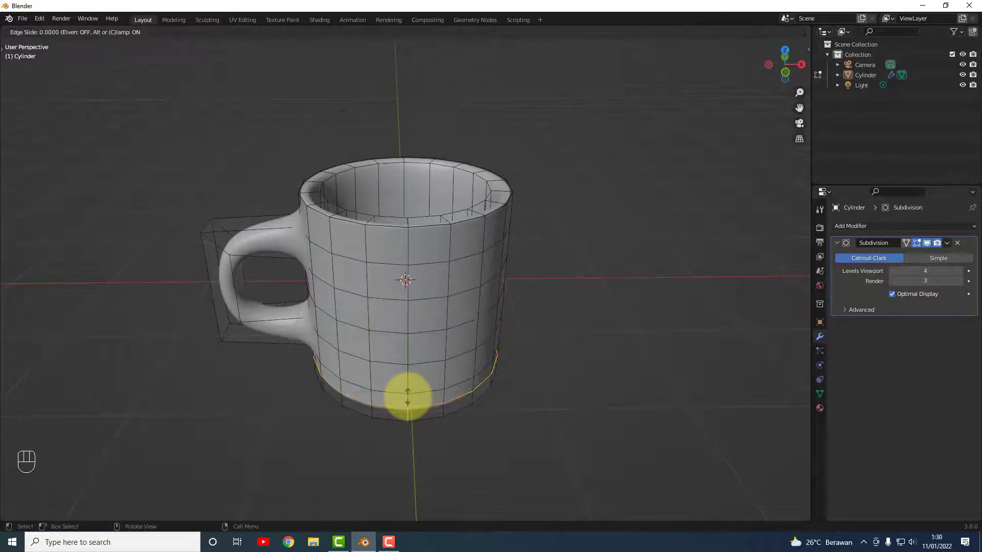
pyautogui.click(407, 397)
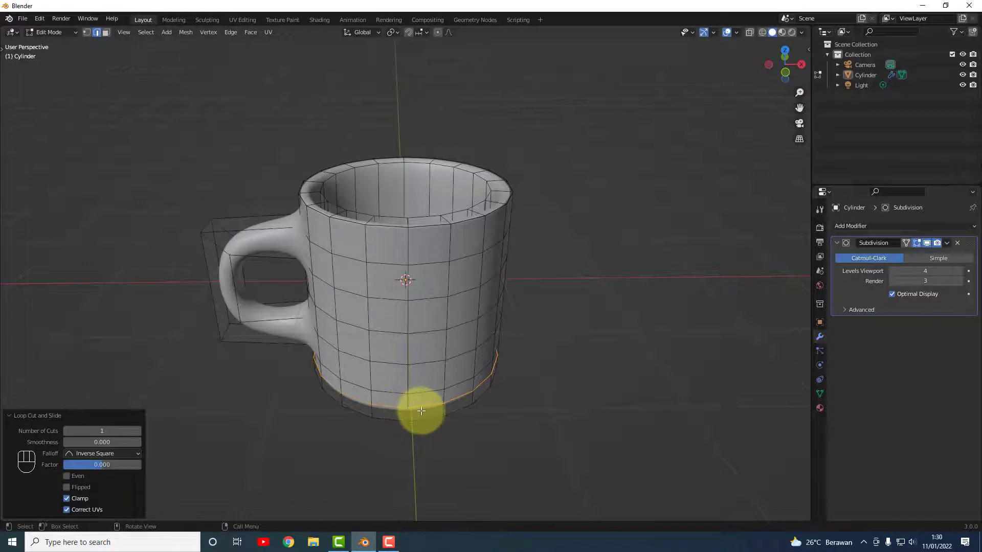
pyautogui.hotkey('ctrl', 'z')
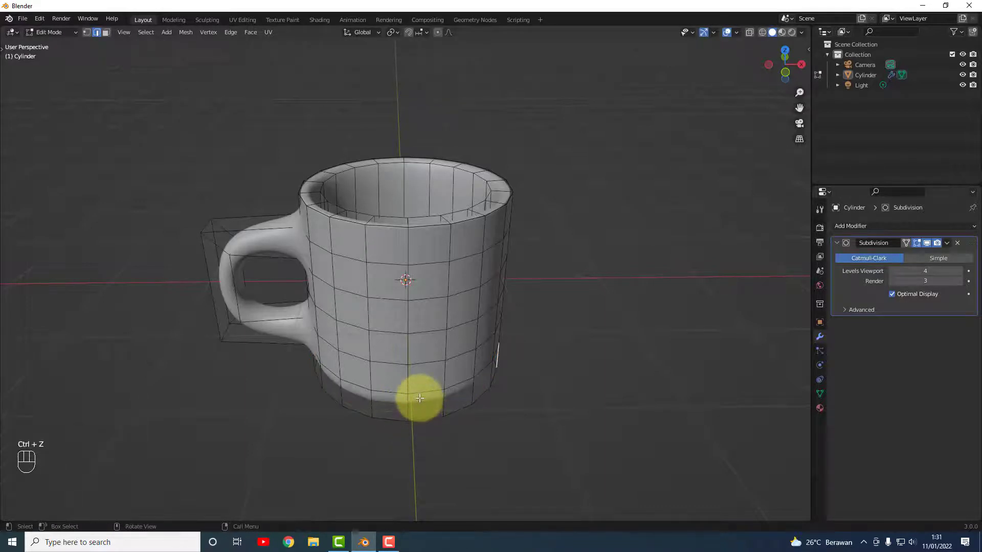
# - Add one horizontal loop cut around the mug's lowest outer wall band and slide it fully down to the base with factor 1.000
pyautogui.hotkey('ctrl', 'r')
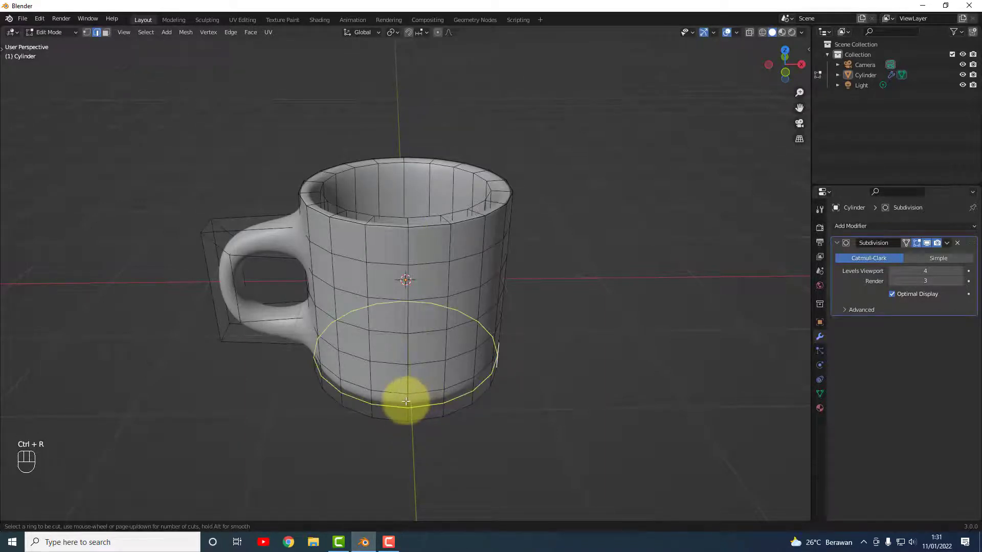
pyautogui.click(406, 402)
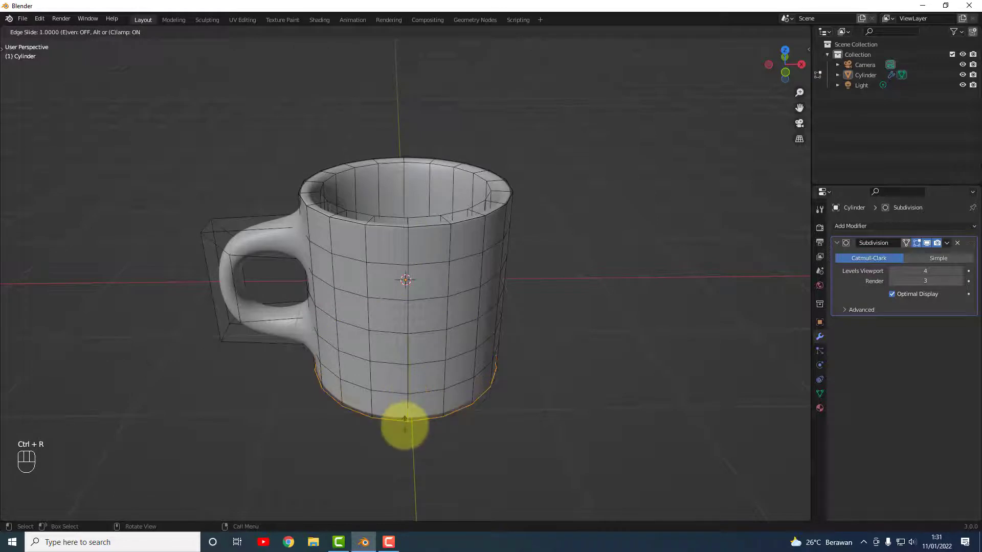
pyautogui.click(404, 426)
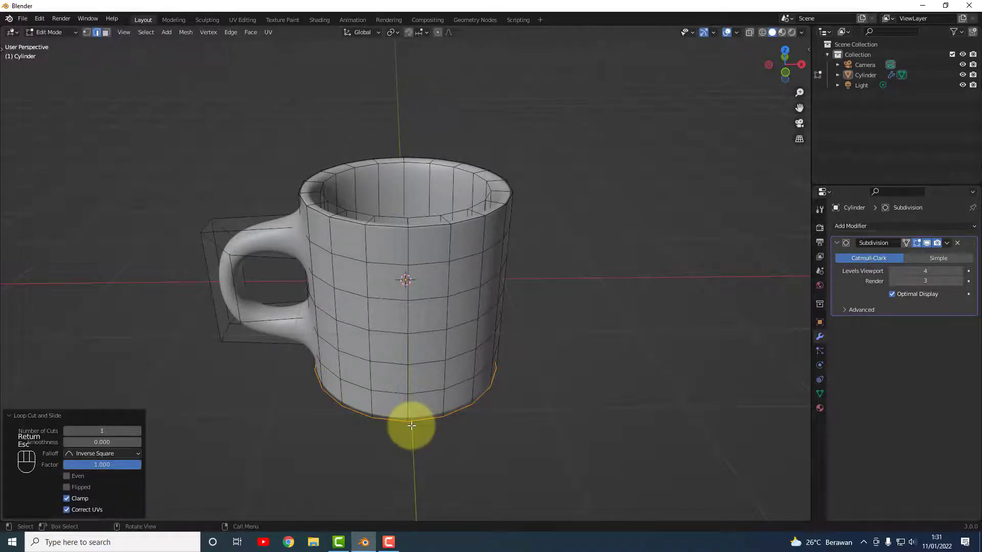
pyautogui.click(412, 426)
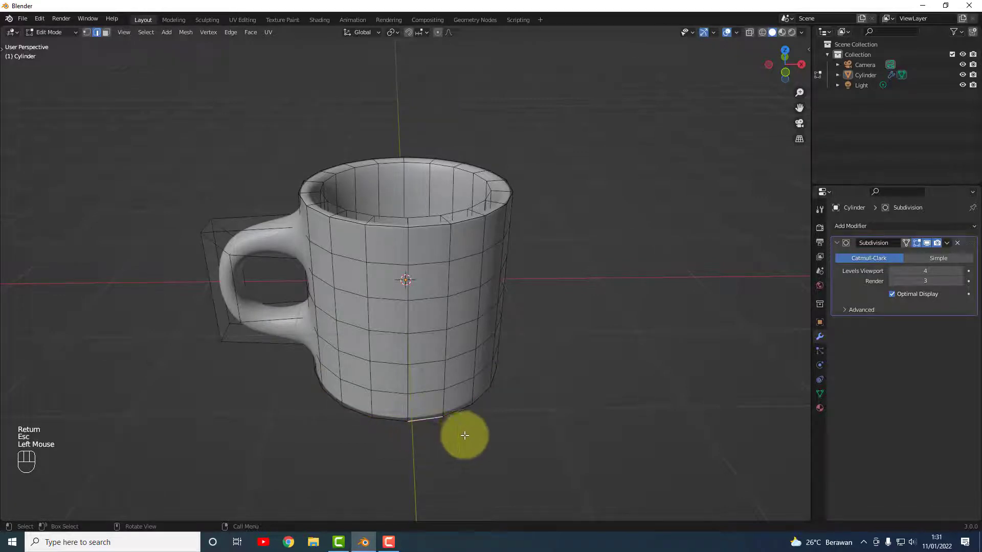
# - Add one horizontal loop cut around the mug's inner wall and slide it fully down to the inside floor with factor 1.000
pyautogui.moveTo(427, 431); pyautogui.dragTo(399, 409, button='middle')
pyautogui.moveTo(406, 375); pyautogui.dragTo(501, 368, button='middle')
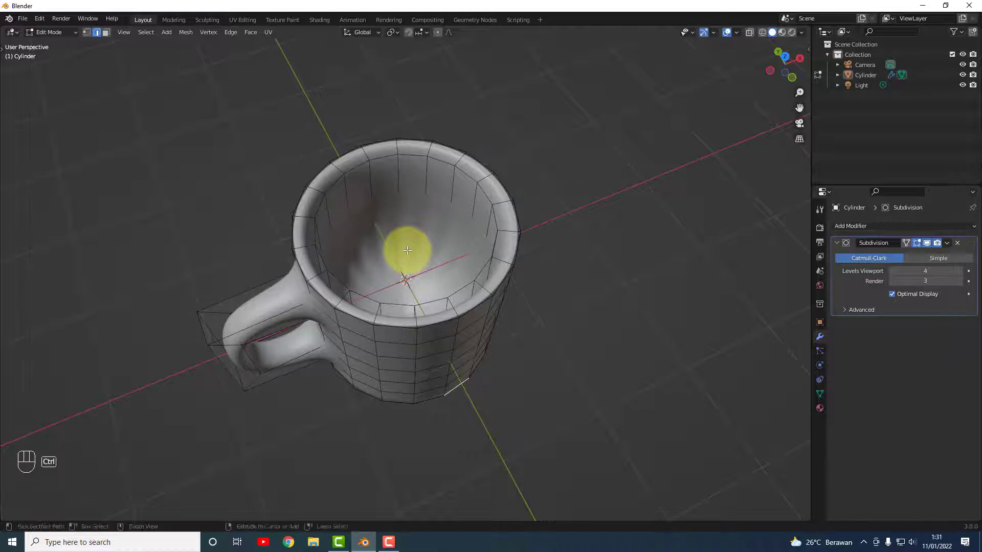
pyautogui.hotkey('ctrl', 'r')
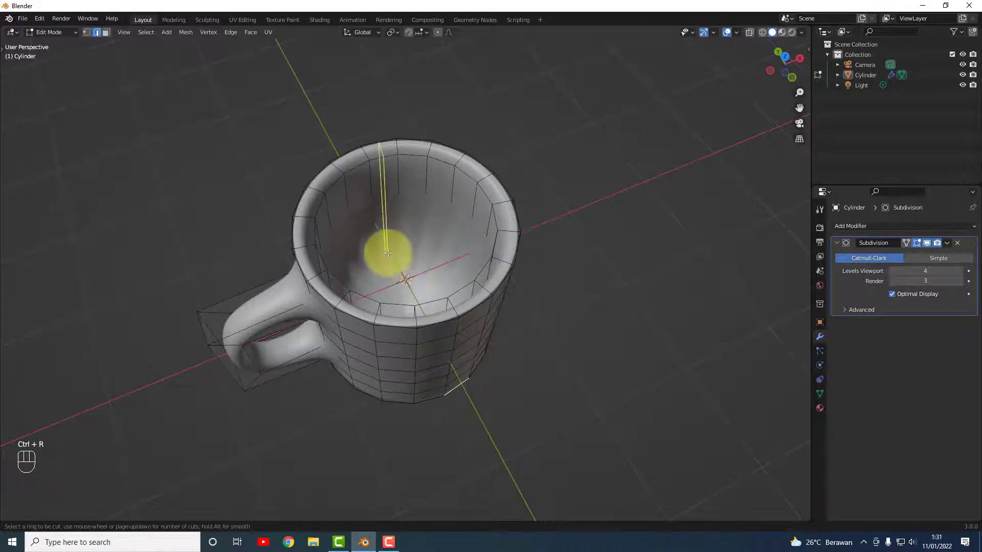
pyautogui.click(421, 229)
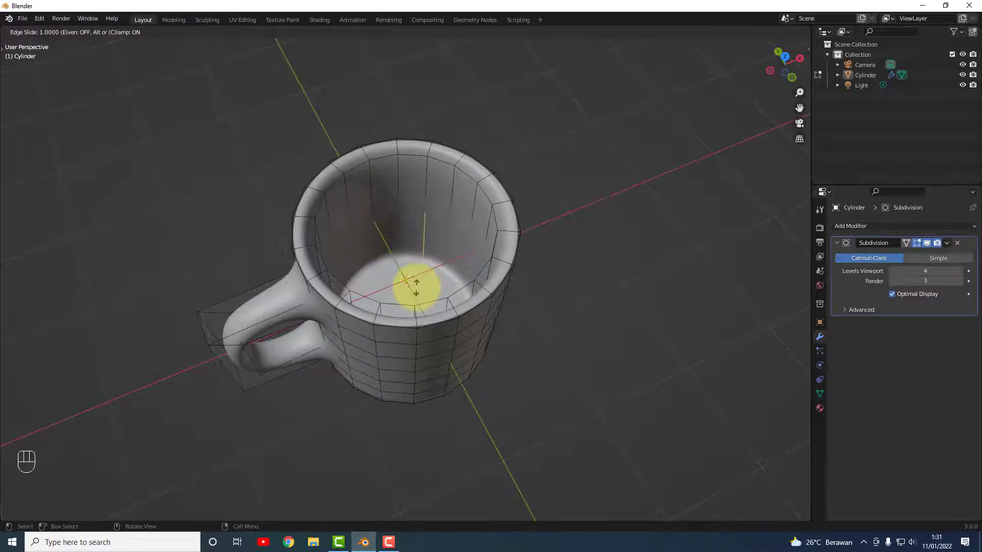
pyautogui.click(416, 287)
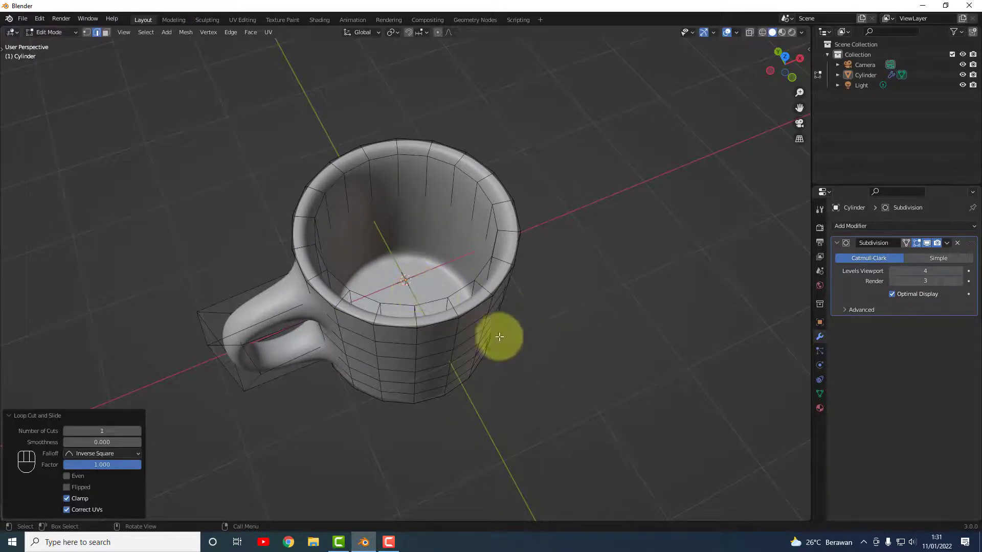
pyautogui.moveTo(495, 329); pyautogui.dragTo(482, 253, button='middle')
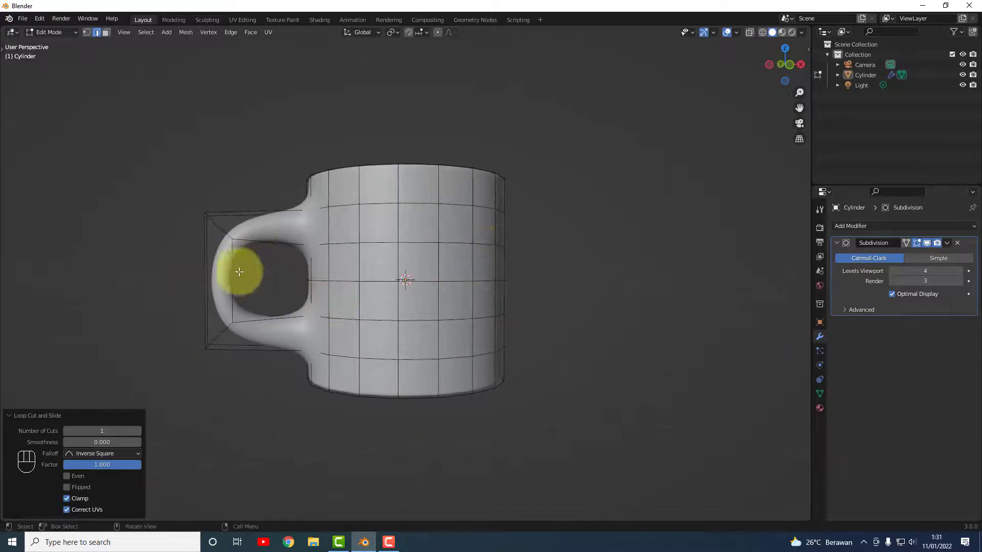
pyautogui.moveTo(395, 259); pyautogui.dragTo(268, 265, button='middle')
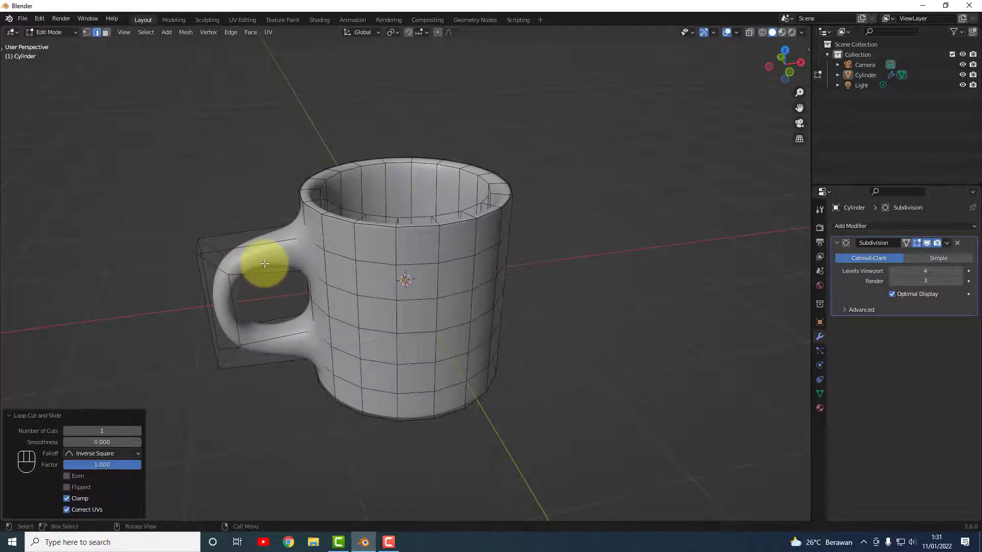
pyautogui.hotkey('ctrl', 'r')
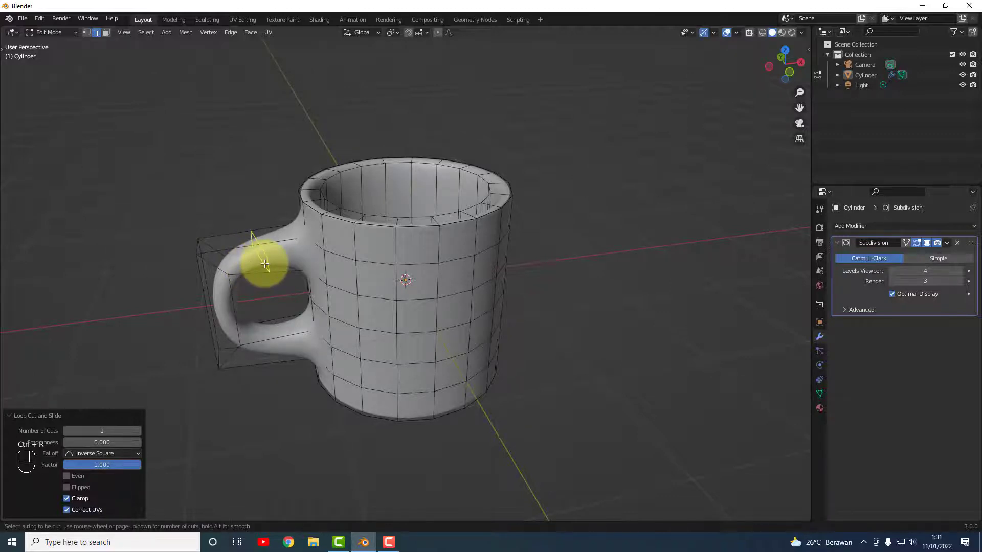
pyautogui.click(263, 263)
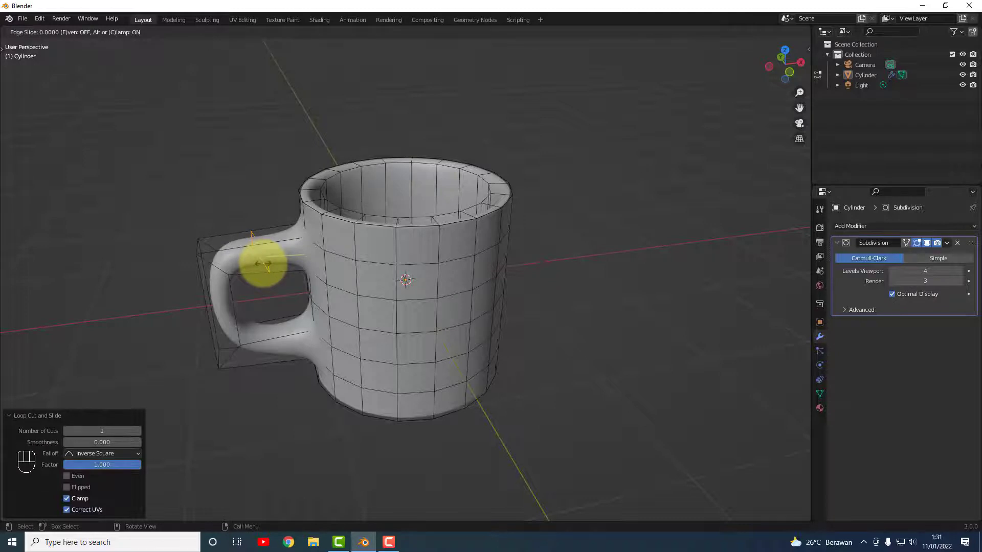
pyautogui.rightClick(262, 263)
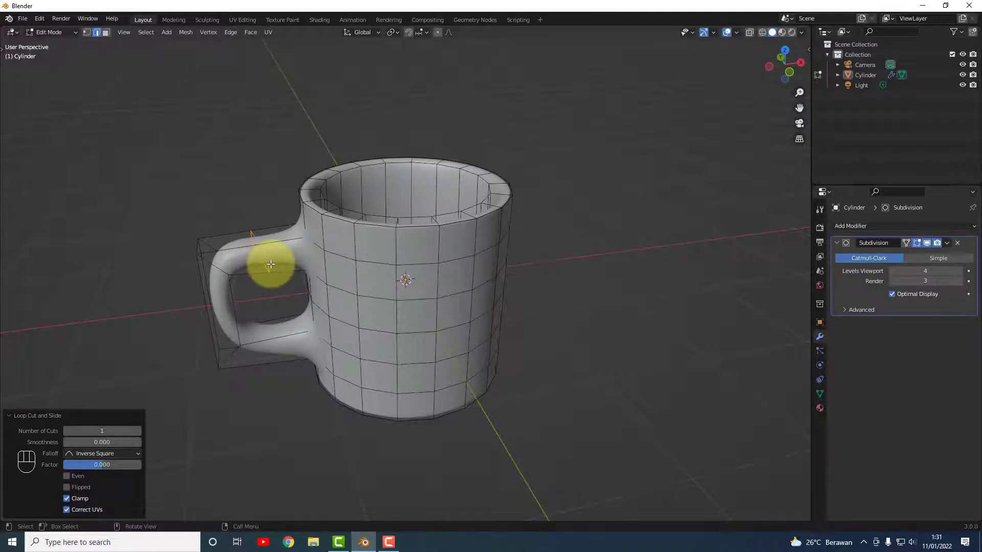
pyautogui.hotkey('ctrl', 'z')
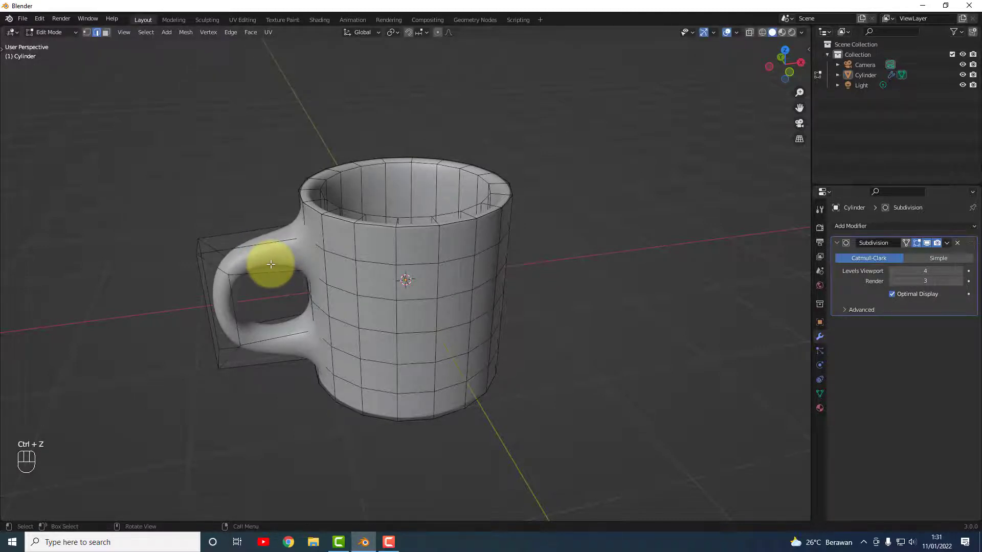
# - Add one loop cut around each of the handle's upper and lower arms, sliding them to the mug wall with factors 0.987 and 1.000
pyautogui.hotkey('ctrl', 'r')
pyautogui.click(269, 264)
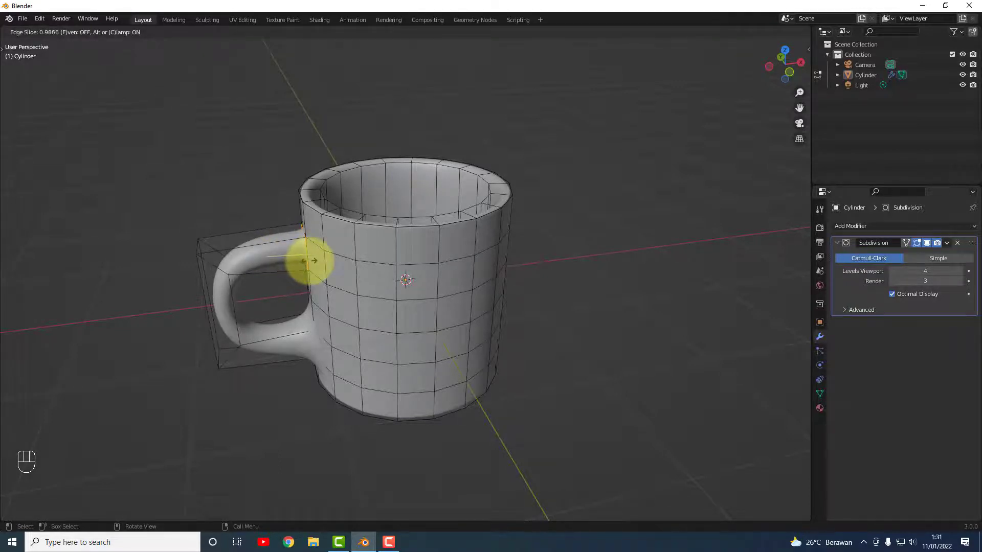
pyautogui.click(309, 261)
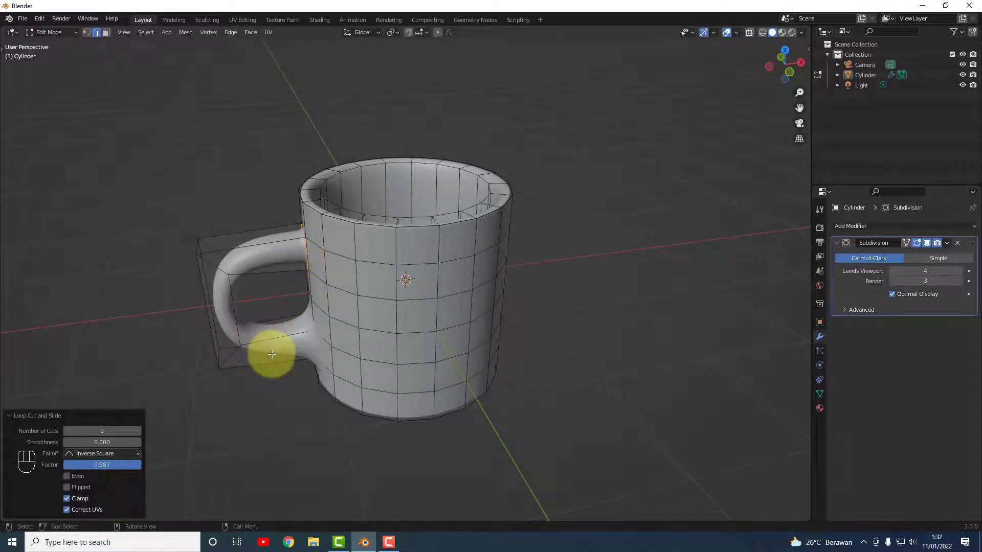
pyautogui.hotkey('ctrl', 'r')
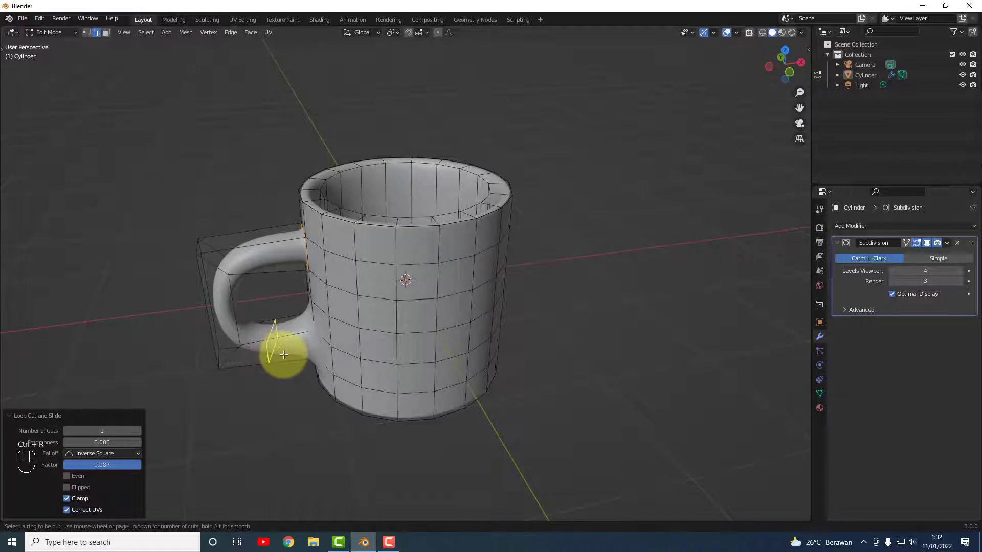
pyautogui.click(284, 354)
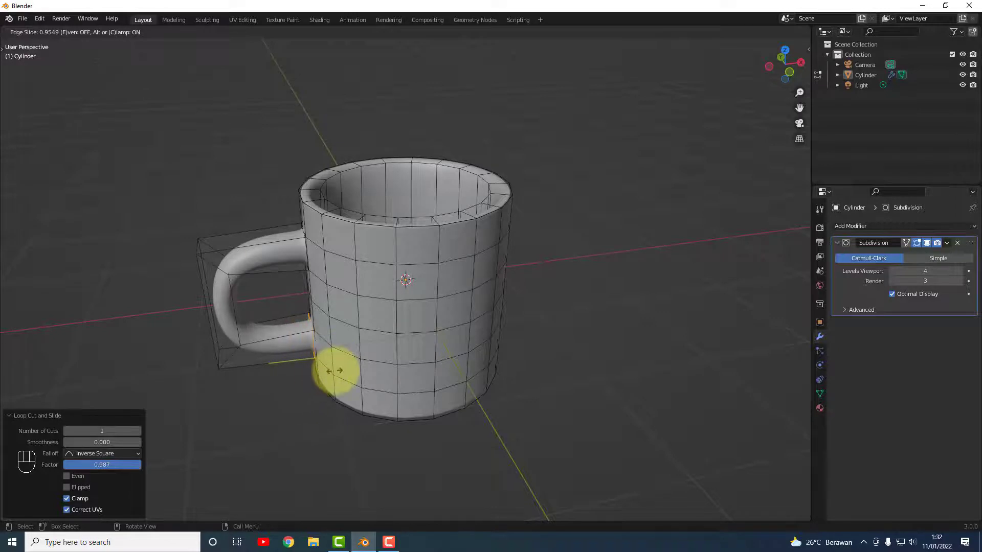
pyautogui.click(334, 371)
# - Examine the handle's joints with the mug wall and the shape of its outer corners from several angles
pyautogui.moveTo(366, 403); pyautogui.dragTo(373, 307, button='middle')
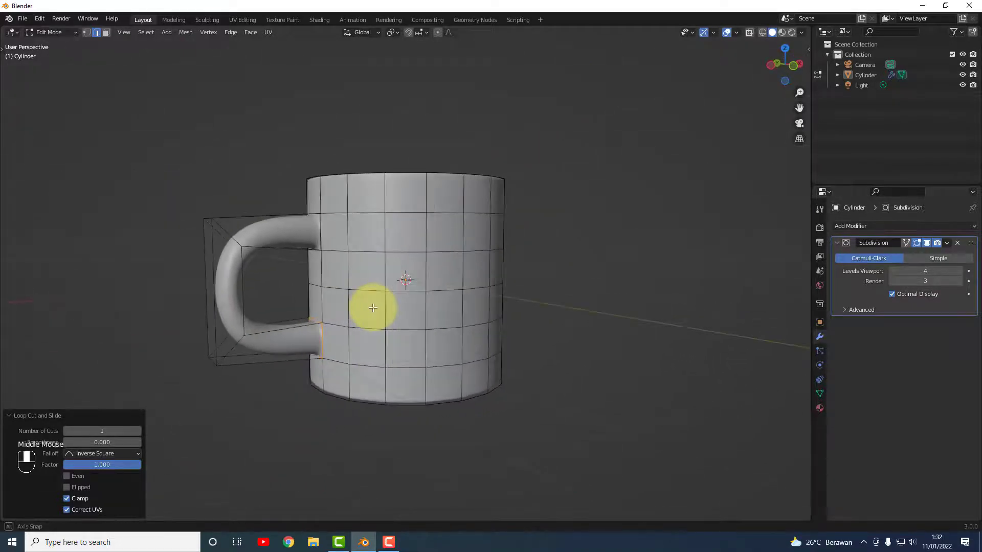
pyautogui.moveTo(271, 330); pyautogui.dragTo(331, 307, button='middle')
pyautogui.moveTo(220, 254); pyautogui.dragTo(198, 245, button='middle')
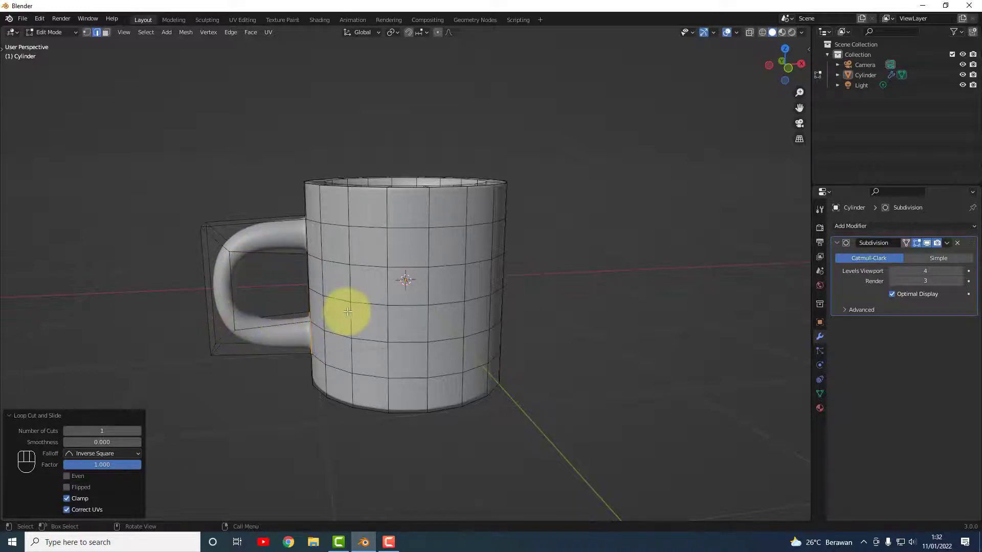
pyautogui.moveTo(368, 296); pyautogui.dragTo(357, 296, button='middle')
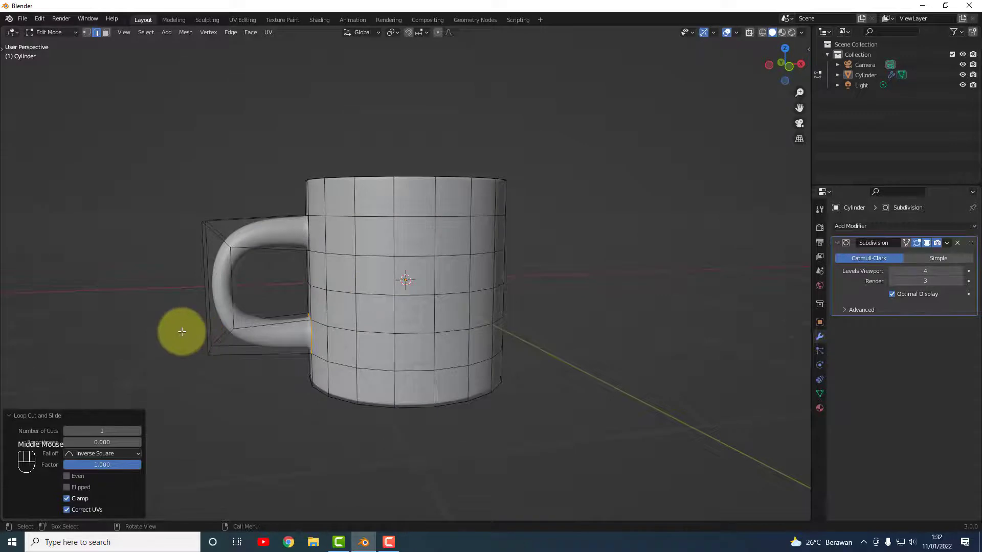
pyautogui.click(181, 333)
pyautogui.click(224, 240)
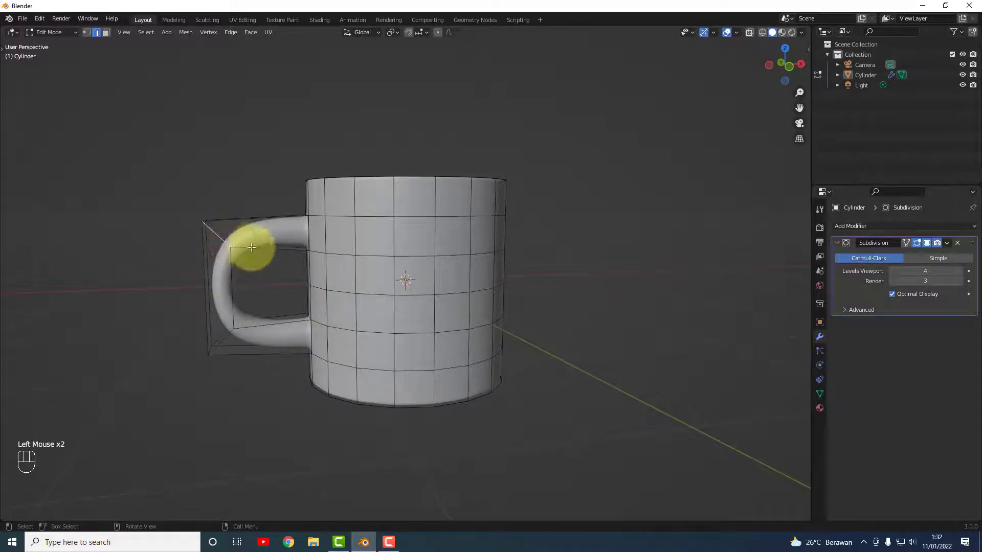
pyautogui.click(565, 267)
pyautogui.moveTo(422, 276); pyautogui.dragTo(419, 292, button='middle')
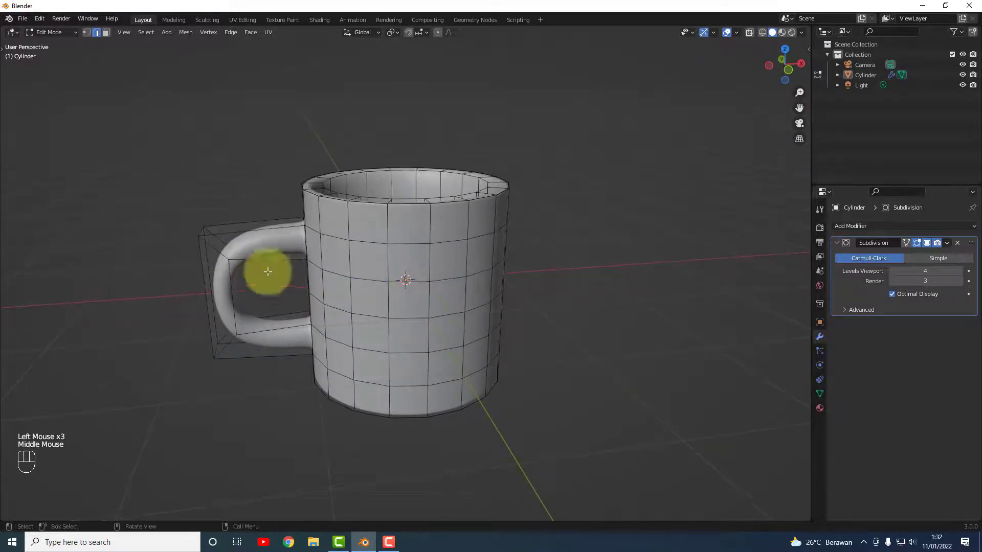
pyautogui.moveTo(565, 309); pyautogui.dragTo(486, 283, button='middle')
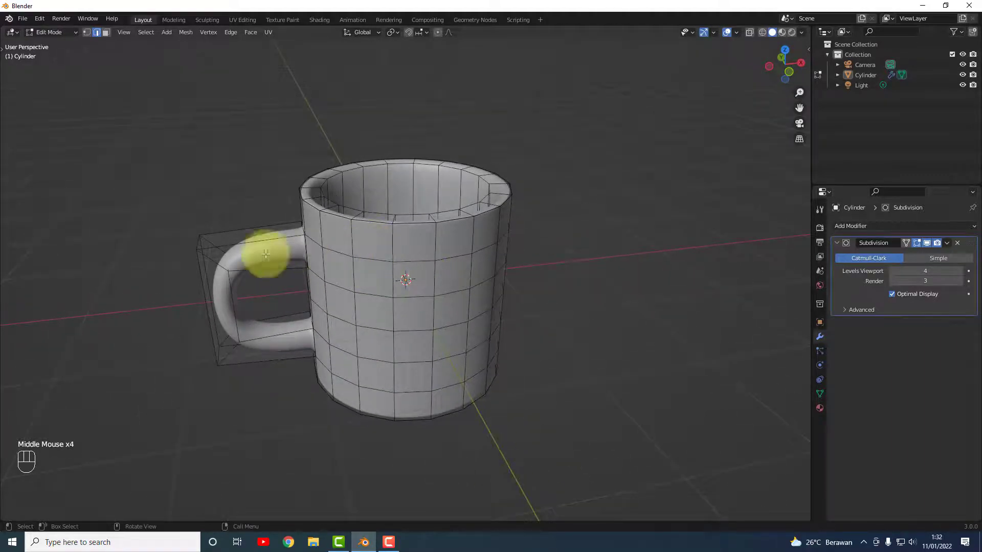
pyautogui.click(209, 260)
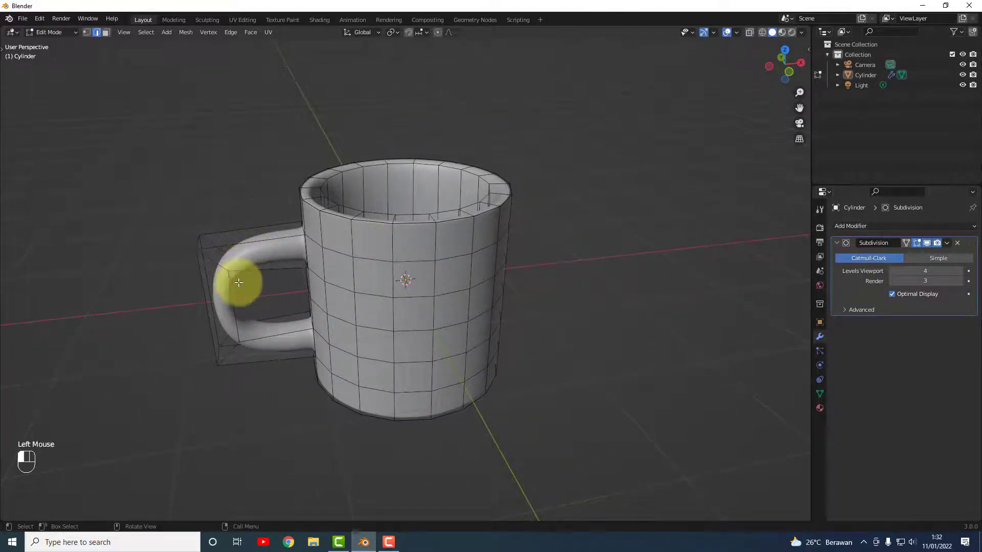
pyautogui.click(675, 225)
pyautogui.moveTo(675, 225); pyautogui.dragTo(311, 283, button='middle')
pyautogui.moveTo(566, 304); pyautogui.dragTo(536, 308, button='middle')
pyautogui.moveTo(291, 344); pyautogui.dragTo(475, 291, button='middle')
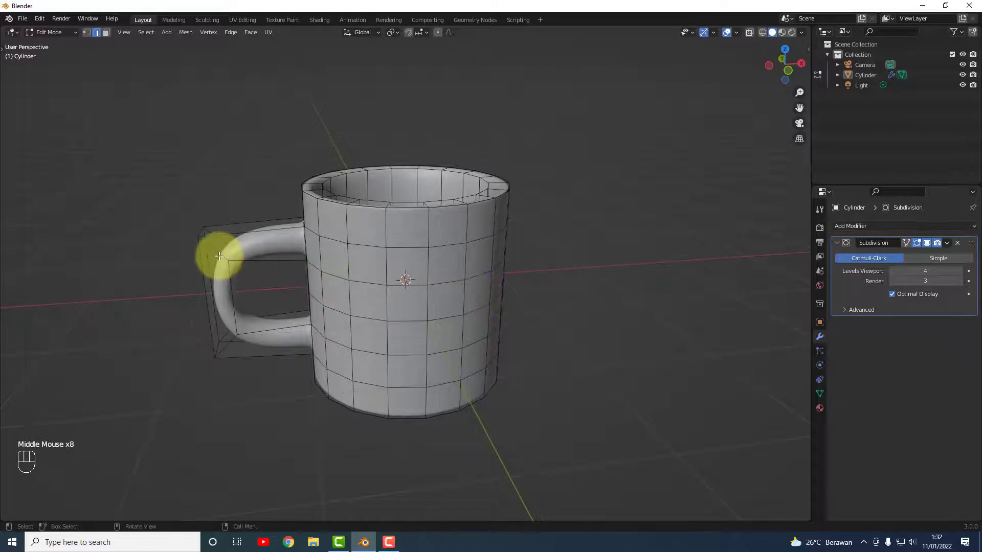
pyautogui.moveTo(262, 301); pyautogui.dragTo(257, 295)
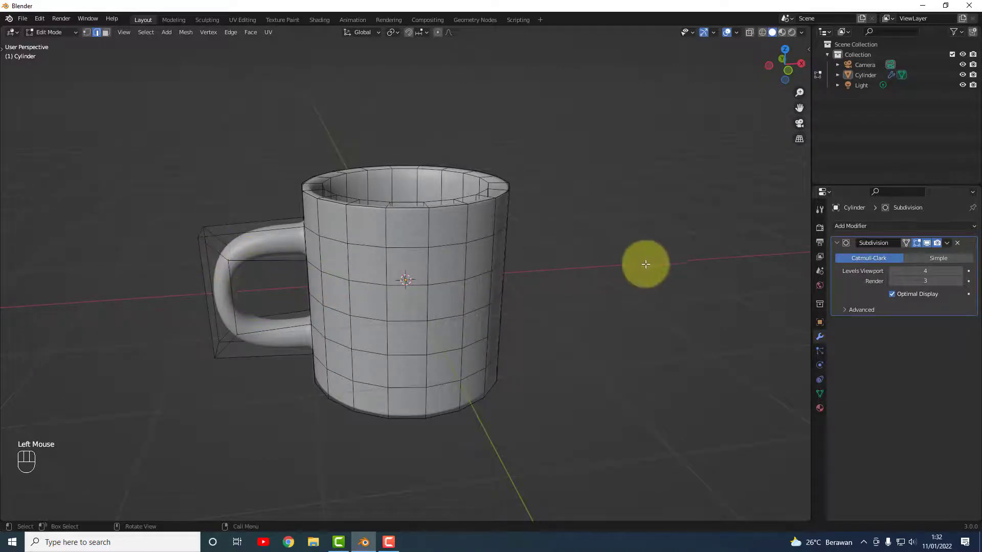
pyautogui.moveTo(683, 271); pyautogui.dragTo(675, 278, button='middle')
pyautogui.moveTo(364, 268); pyautogui.dragTo(390, 271, button='middle')
pyautogui.moveTo(646, 362); pyautogui.dragTo(526, 324, button='middle')
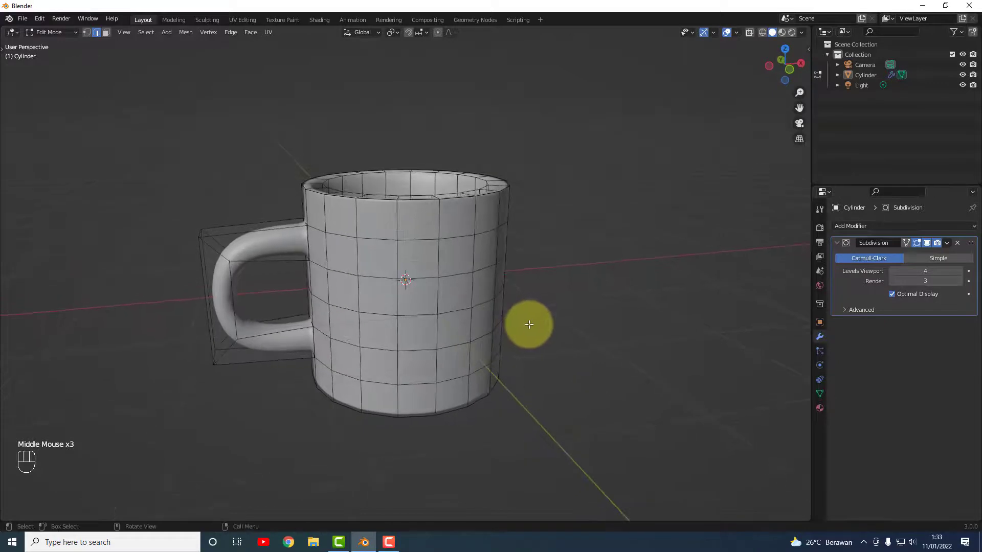
# - Move the edge loop at the handle's upper outer corner outward and upward, finishing with a Z move of about 0.077 m
pyautogui.middleClick(257, 274)
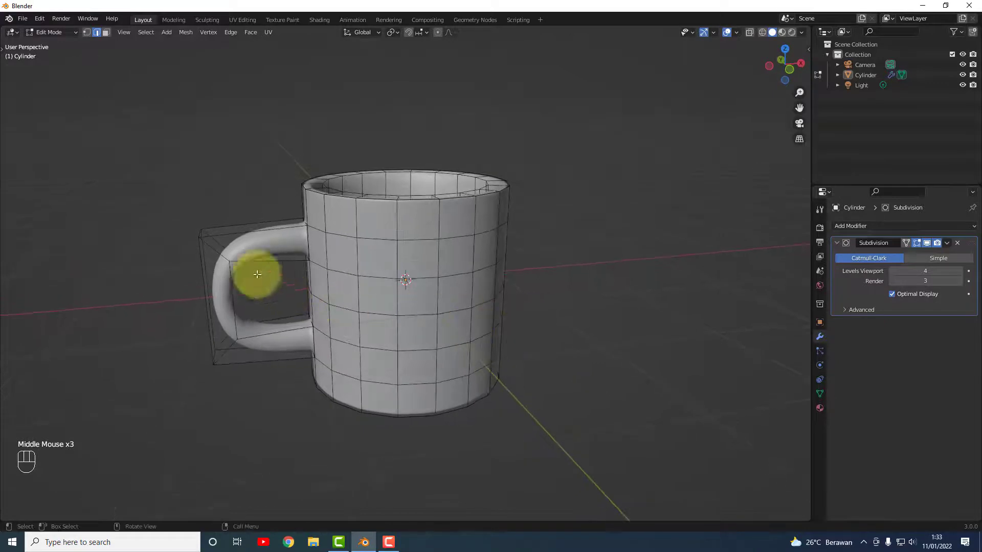
pyautogui.click(221, 255)
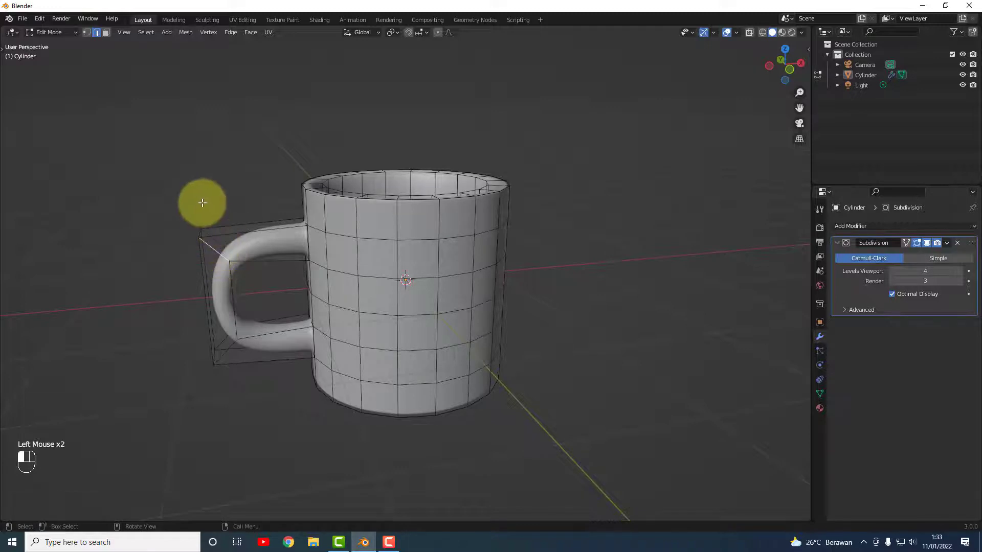
pyautogui.click(219, 252)
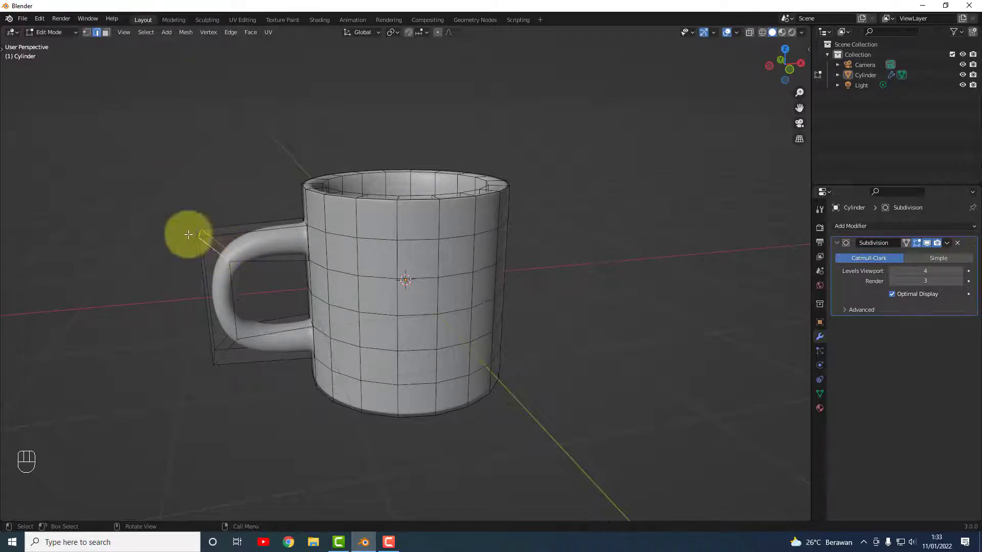
pyautogui.click(3, 49)
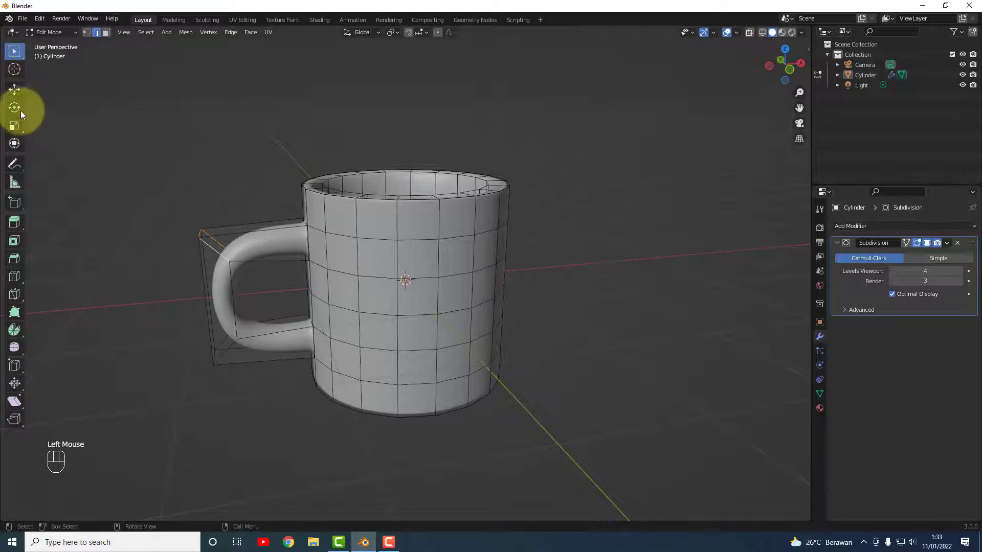
pyautogui.click(14, 90)
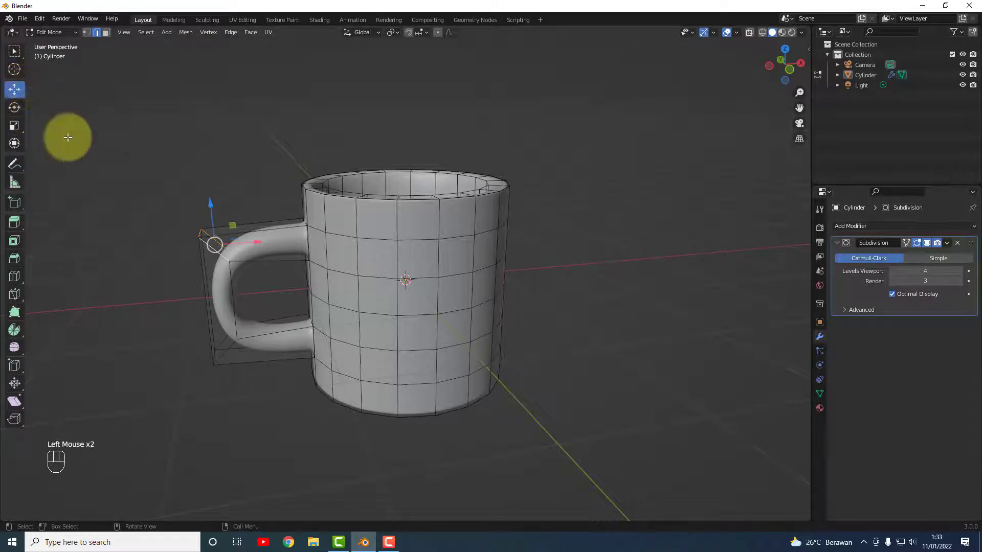
pyautogui.moveTo(213, 219); pyautogui.dragTo(209, 213)
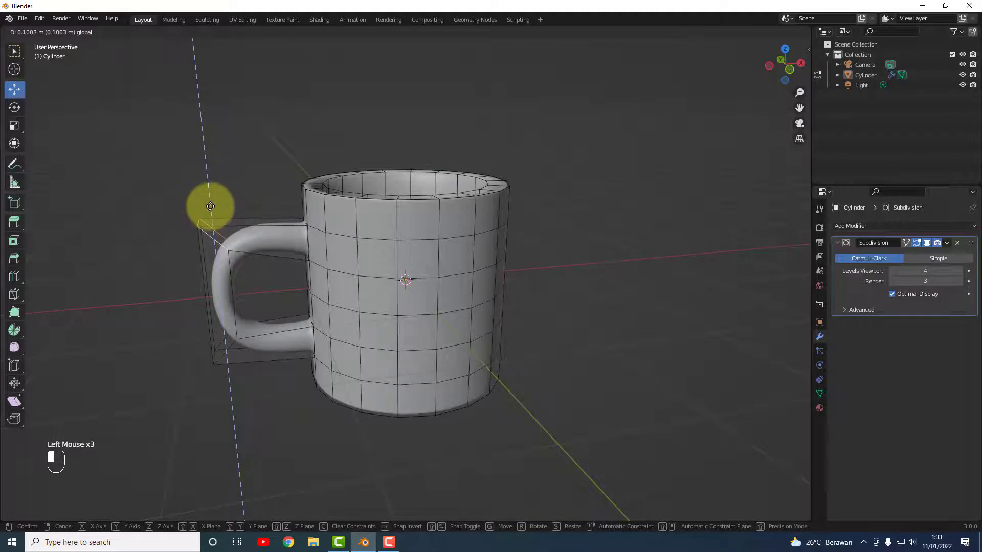
pyautogui.moveTo(210, 203)
pyautogui.mouseDown()
pyautogui.moveTo(248, 227)
pyautogui.moveTo(201, 198)
pyautogui.mouseUp()
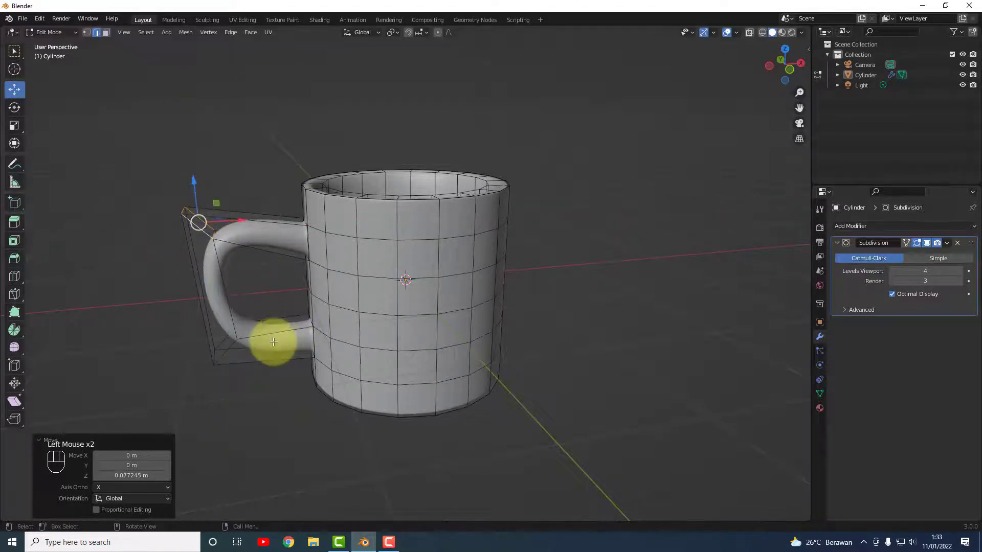
# - Move the edge loop at the handle's lower outer corner toward the mug and raise it about 0.072 m in Z
pyautogui.click(226, 357)
pyautogui.click(224, 358)
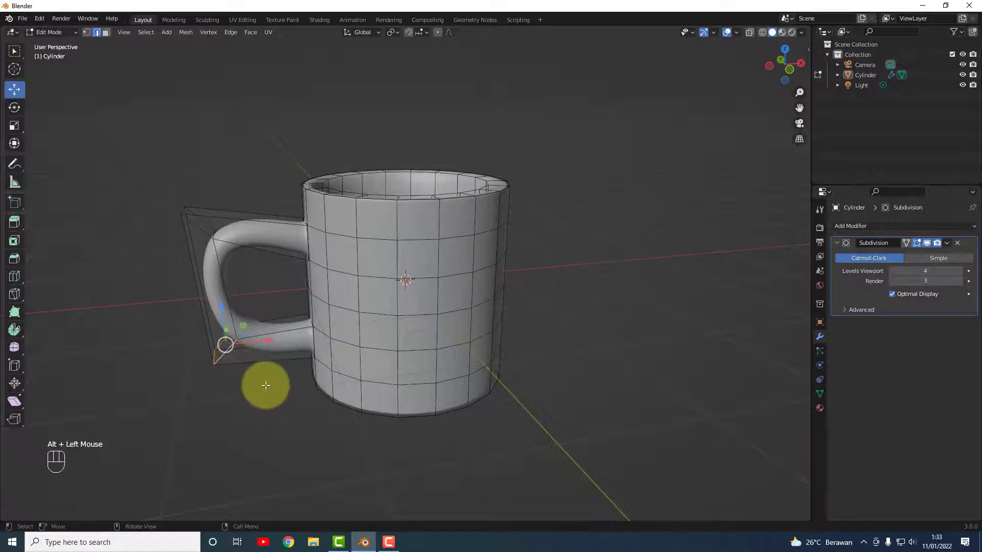
pyautogui.moveTo(266, 385); pyautogui.dragTo(361, 362, button='middle')
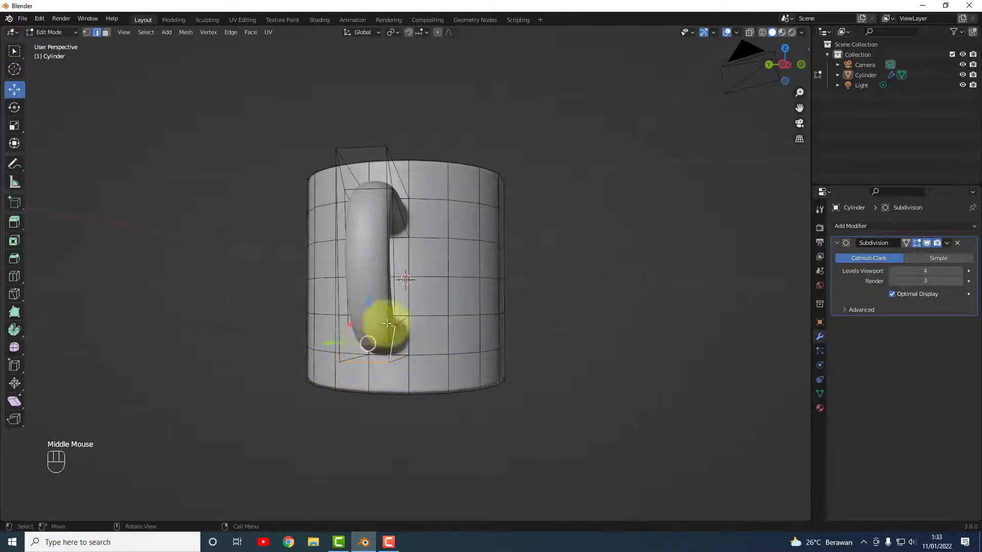
pyautogui.moveTo(427, 351); pyautogui.dragTo(264, 329, button='middle')
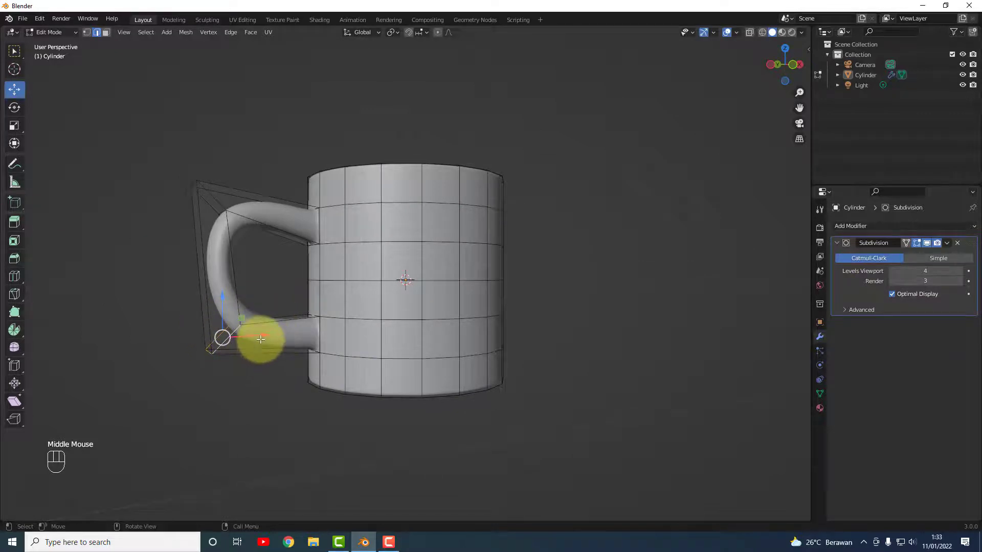
pyautogui.moveTo(261, 336); pyautogui.dragTo(250, 309)
pyautogui.click(289, 378)
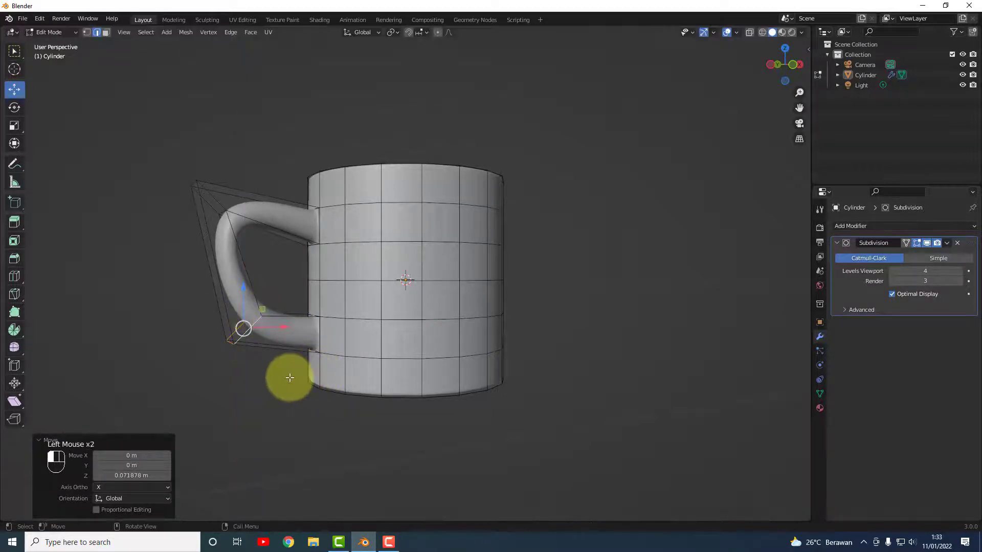
pyautogui.click(17, 53)
pyautogui.click(522, 279)
pyautogui.click(562, 277)
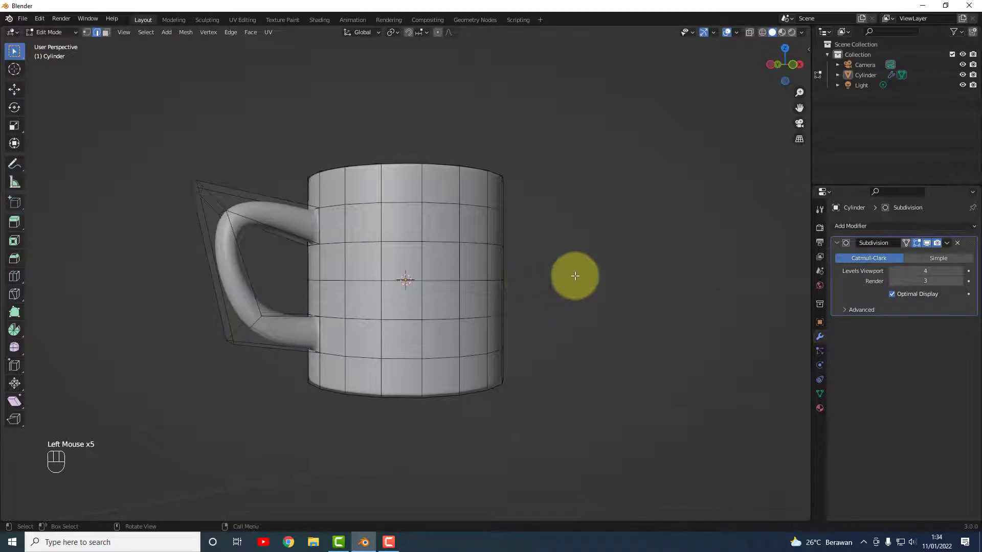
# - Lower the edge loop at the handle's upper outer corner by about 0.049 m in Z and clear the selection
pyautogui.moveTo(502, 285); pyautogui.dragTo(500, 305, button='middle')
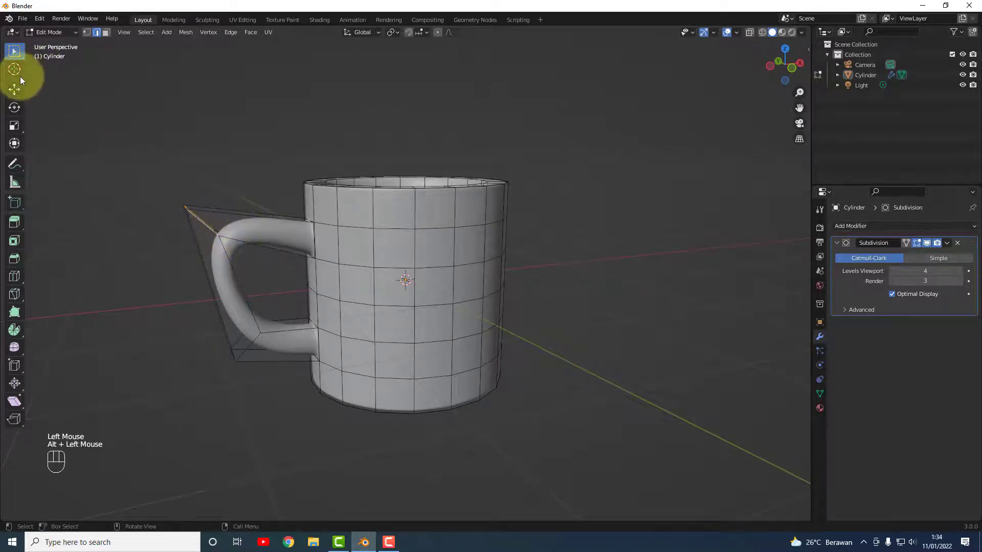
pyautogui.click(15, 88)
pyautogui.moveTo(199, 193); pyautogui.dragTo(201, 202)
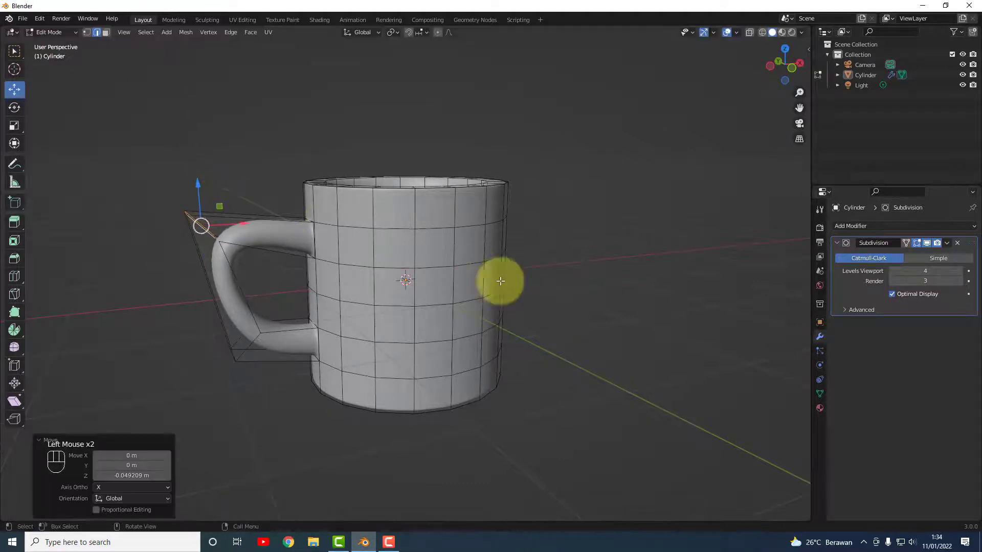
pyautogui.click(548, 292)
pyautogui.click(15, 50)
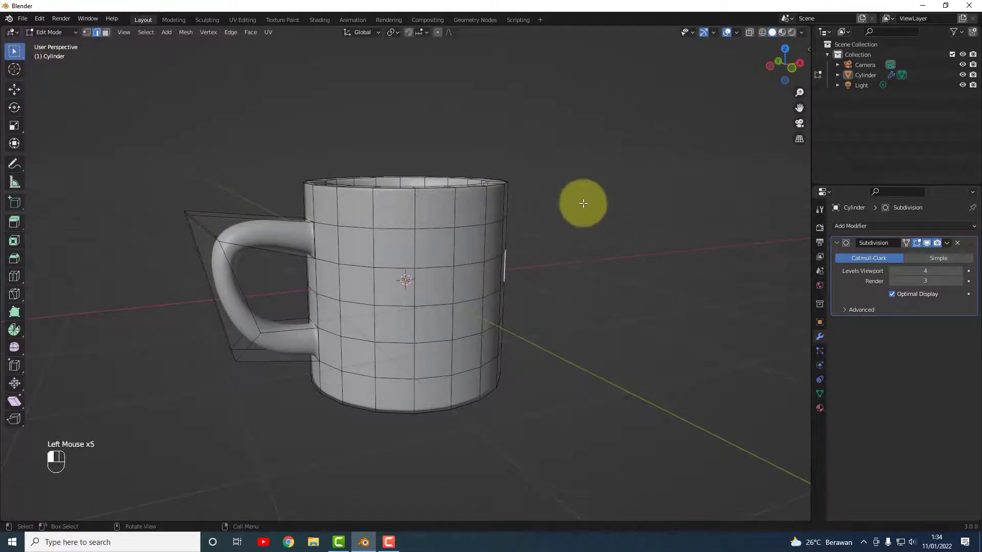
pyautogui.click(583, 204)
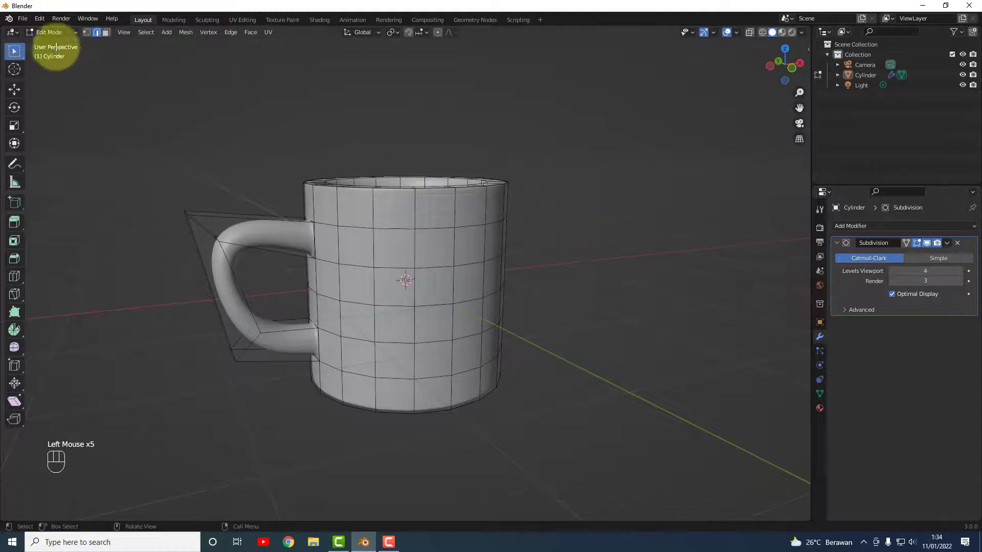
# - Examine the mug and its reshaped handle from several angles in Object Mode
pyautogui.click(66, 32)
pyautogui.click(66, 43)
pyautogui.moveTo(462, 254); pyautogui.dragTo(333, 295, button='middle')
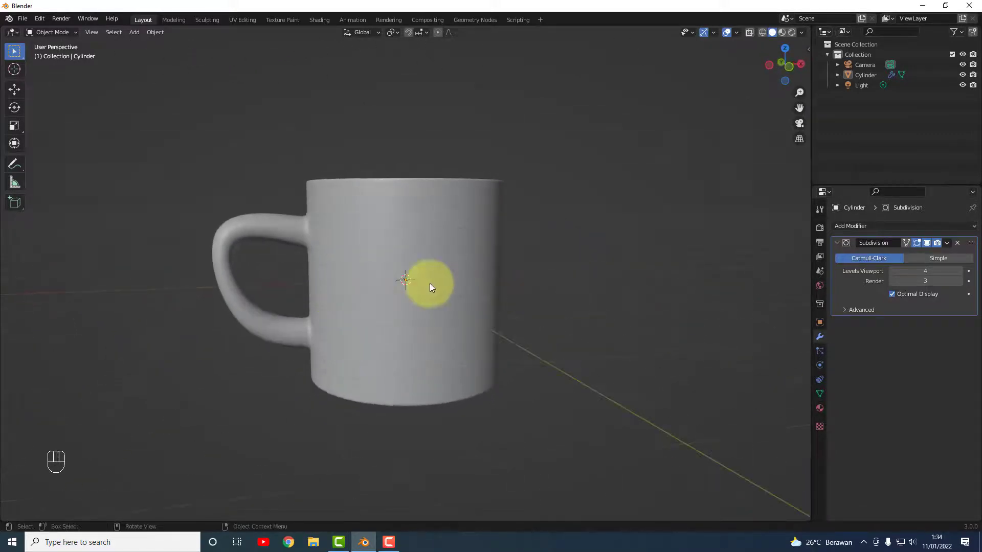
pyautogui.moveTo(430, 287); pyautogui.dragTo(408, 302, button='middle')
pyautogui.click(438, 308)
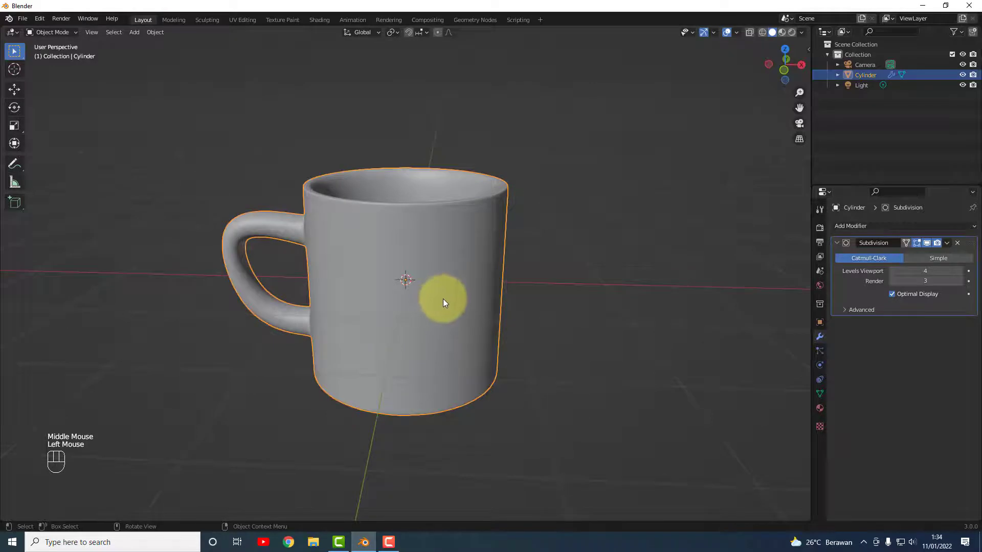
# - Try one horizontal loop cut around the outer wall's middle band in Edit Mode with factor -0.170, and undo it
pyautogui.click(70, 32)
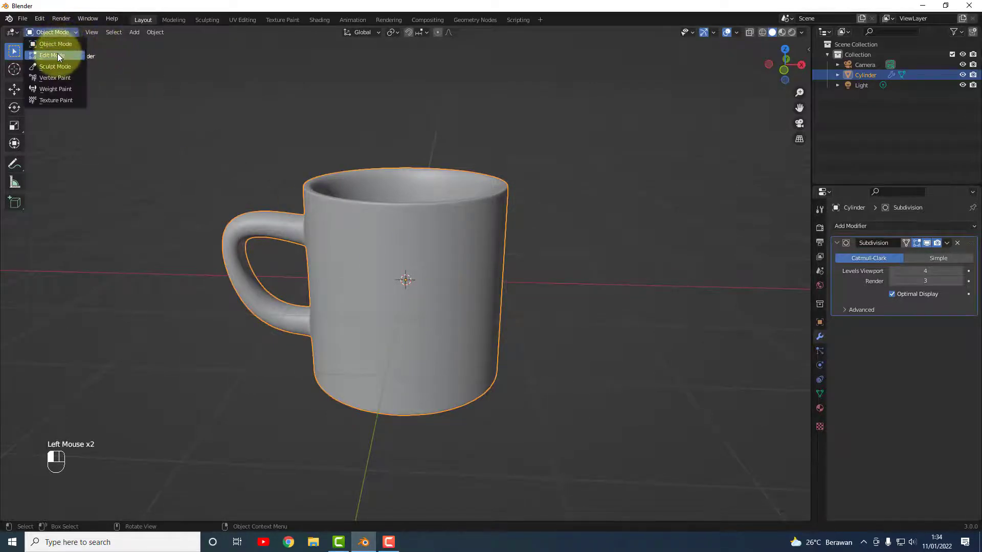
pyautogui.click(57, 53)
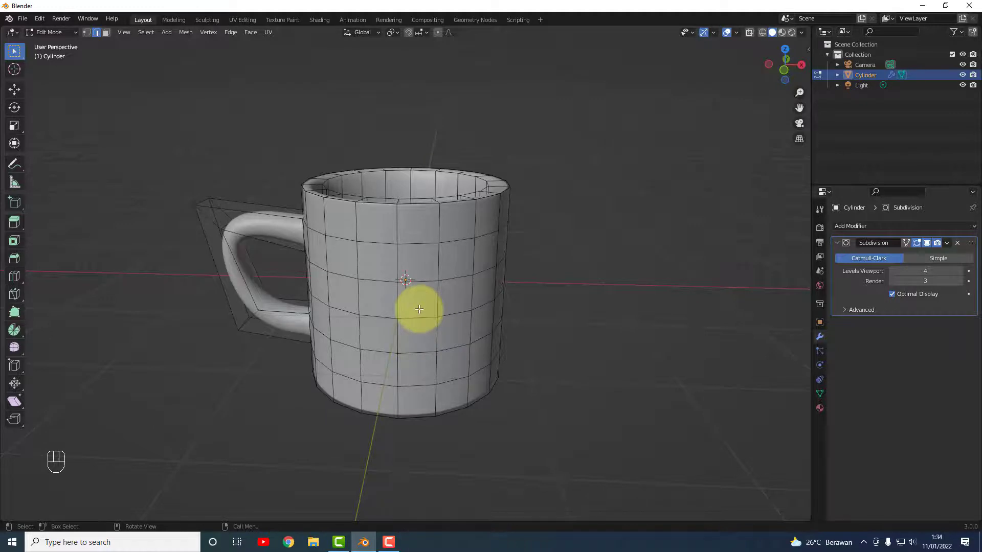
pyautogui.hotkey('ctrl', 'r')
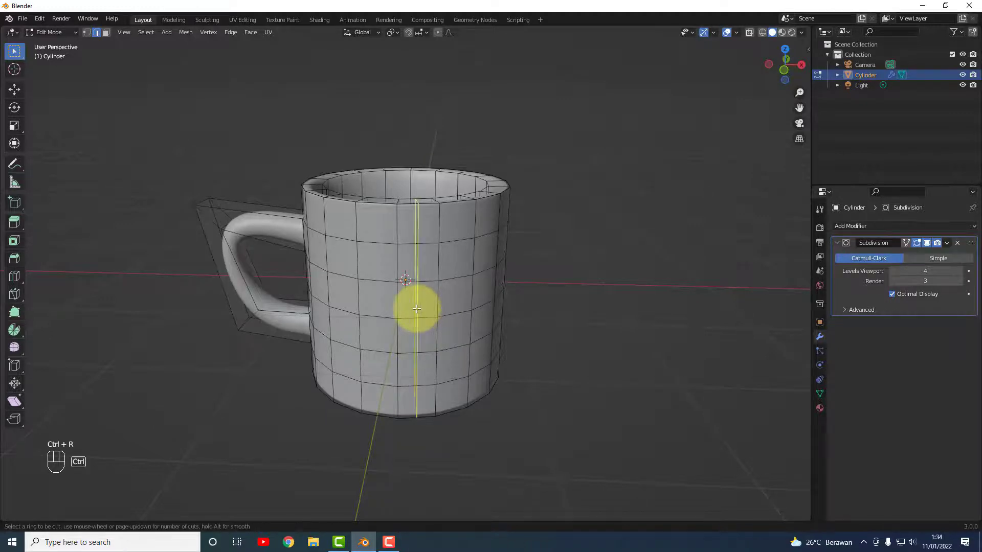
pyautogui.click(390, 302)
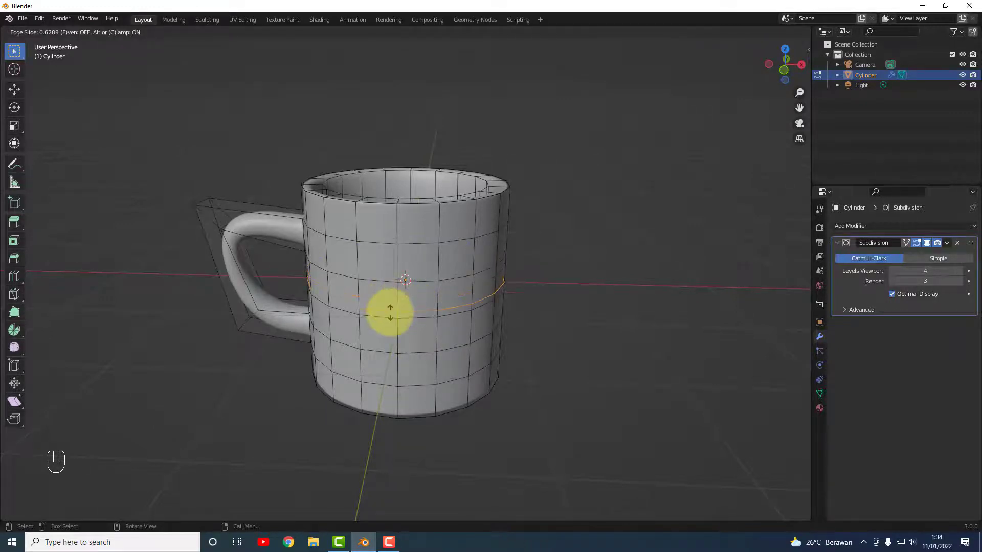
pyautogui.click(390, 298)
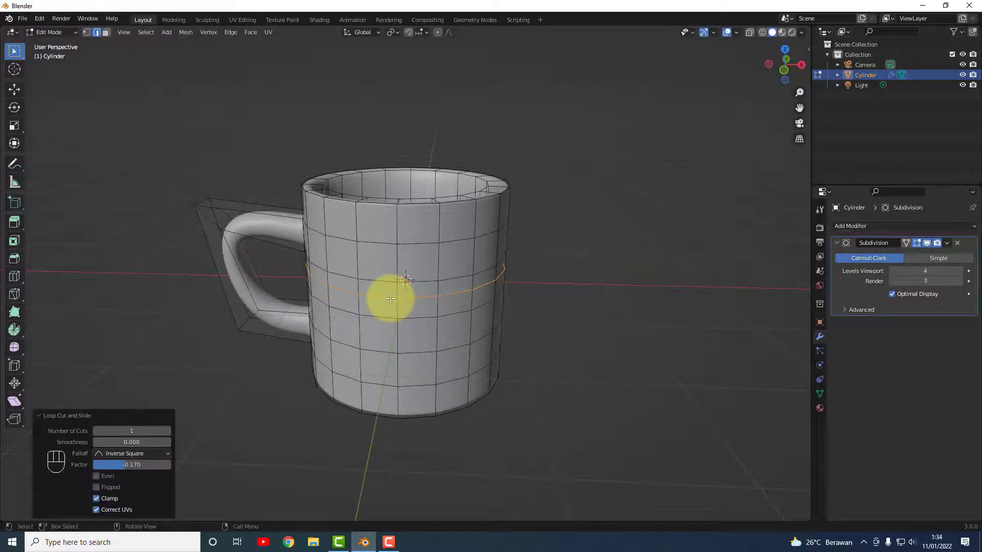
pyautogui.hotkey('ctrl', 'z')
# - Try four horizontal loop cuts around the outer wall's middle band with factor -0.599, and undo them
pyautogui.hotkey('ctrl', 'r')
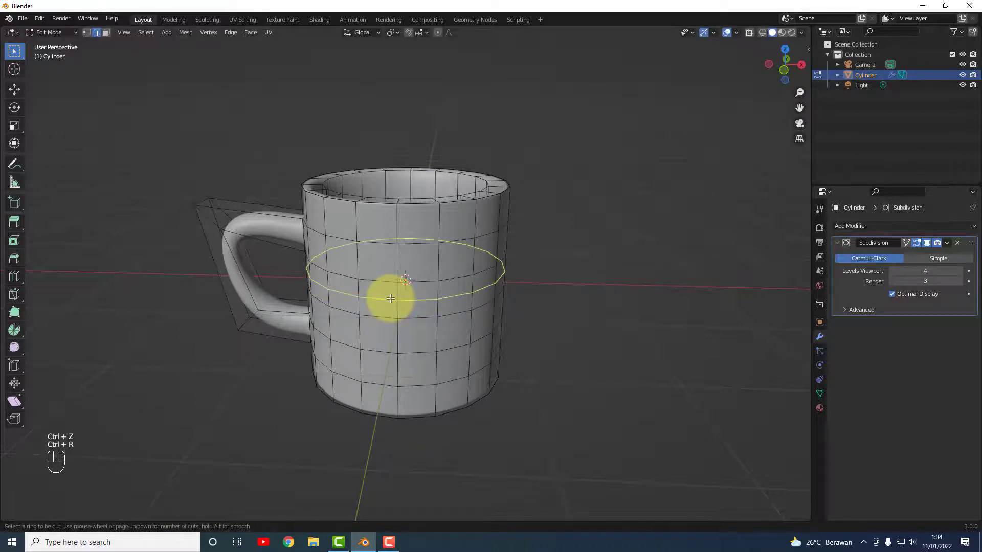
pyautogui.scroll(6, 390, 297)
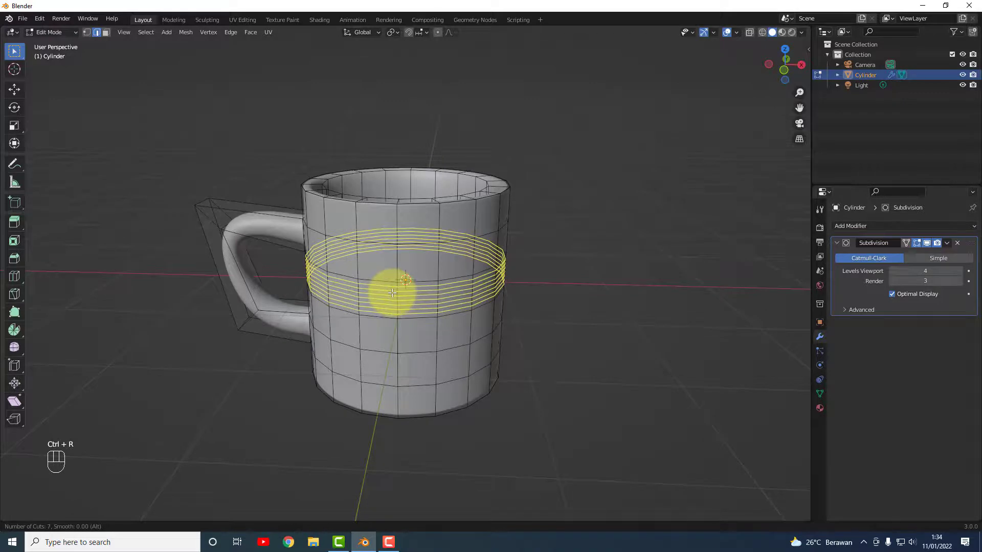
pyautogui.scroll(-4, 392, 292)
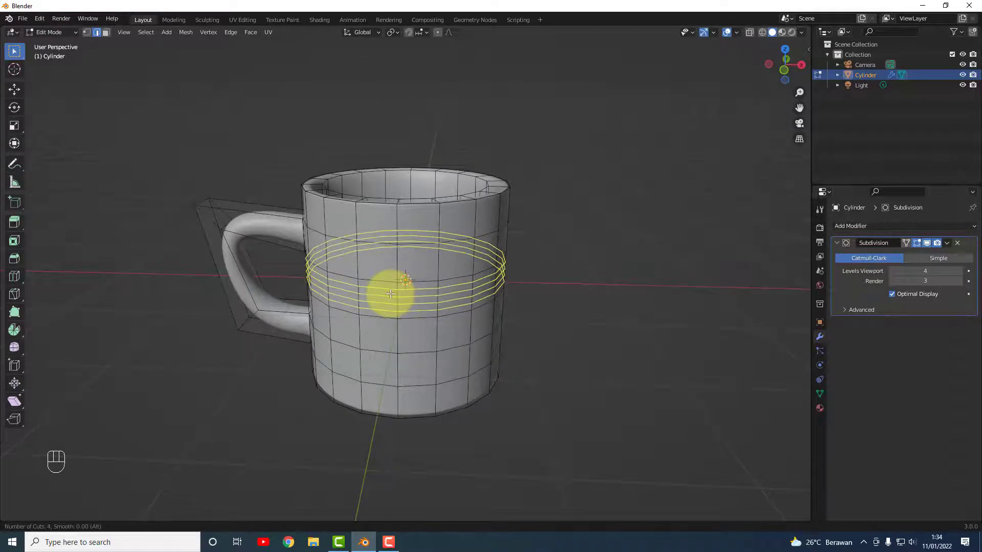
pyautogui.click(389, 292)
pyautogui.click(498, 281)
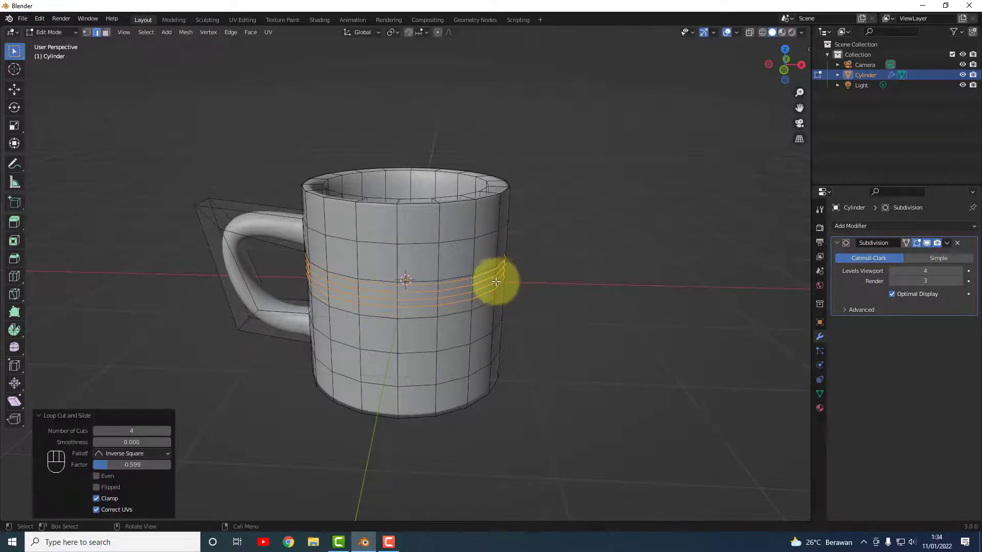
pyautogui.click(455, 278)
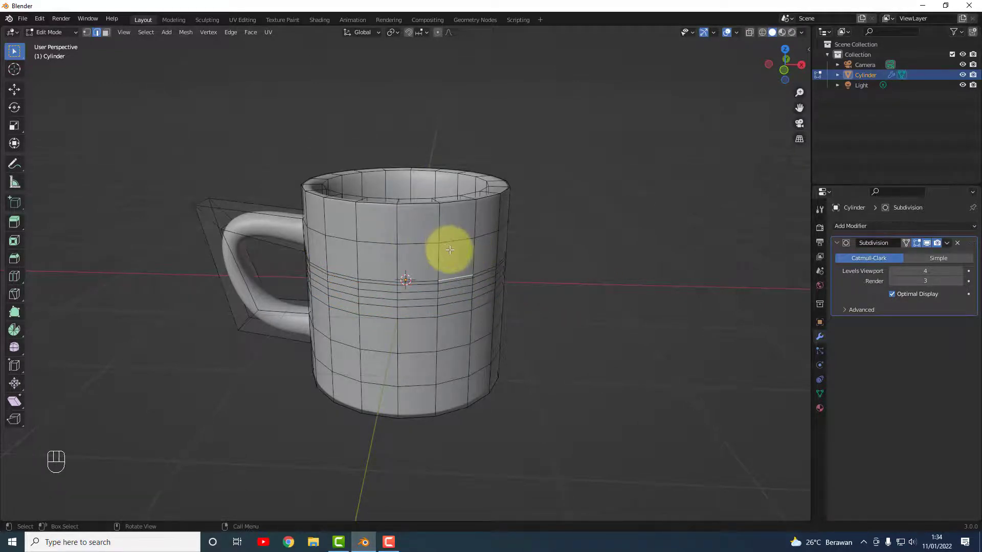
pyautogui.hotkey('ctrl', 'z')
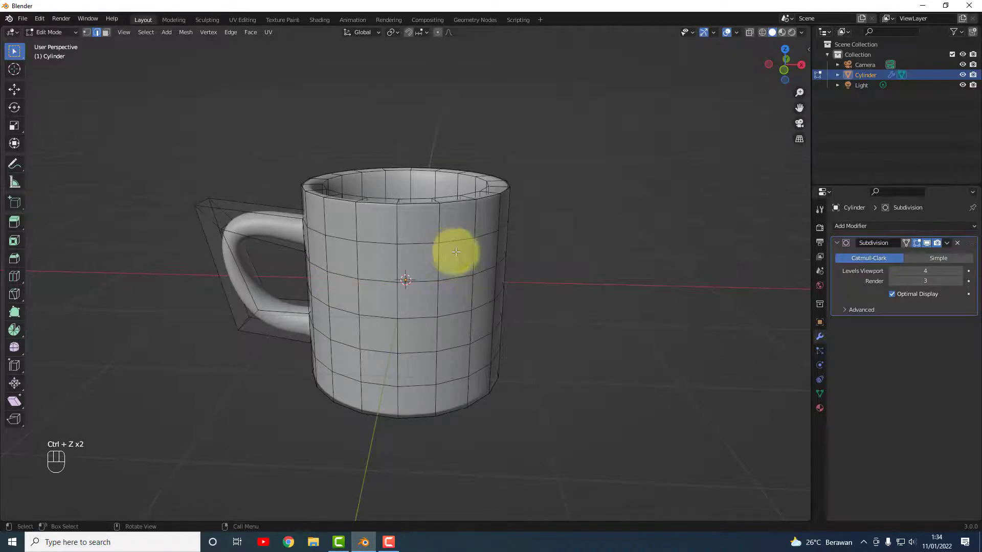
# - Return the mug to Object Mode and apply its Subdivision modifier to the mesh
pyautogui.moveTo(423, 305); pyautogui.dragTo(461, 333, button='middle')
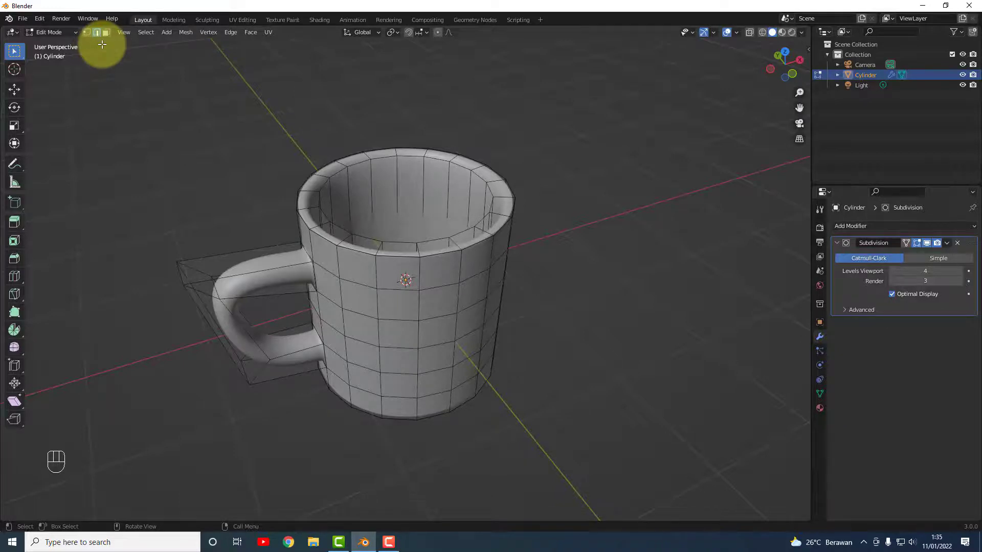
pyautogui.scroll(-2, 432, 264)
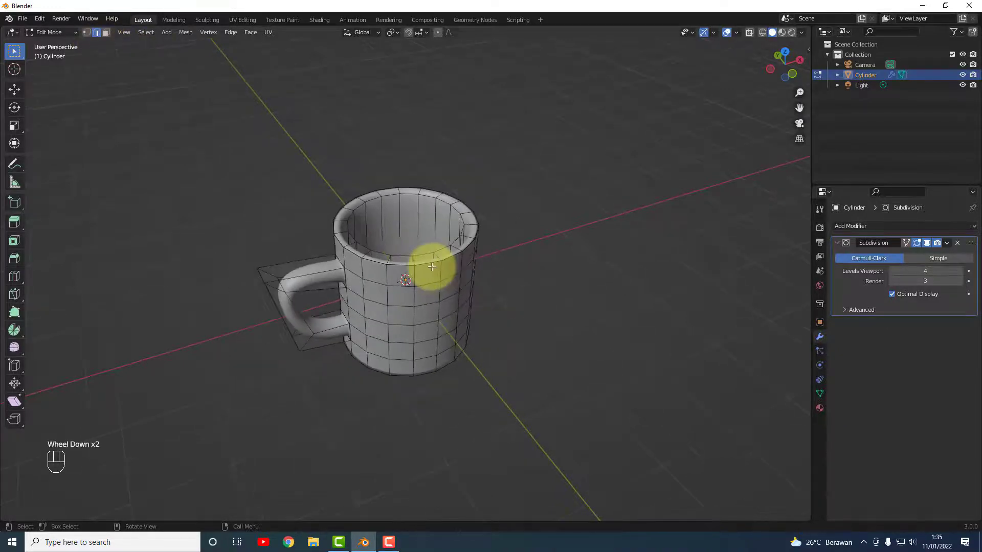
pyautogui.scroll(1, 431, 266)
pyautogui.click(68, 33)
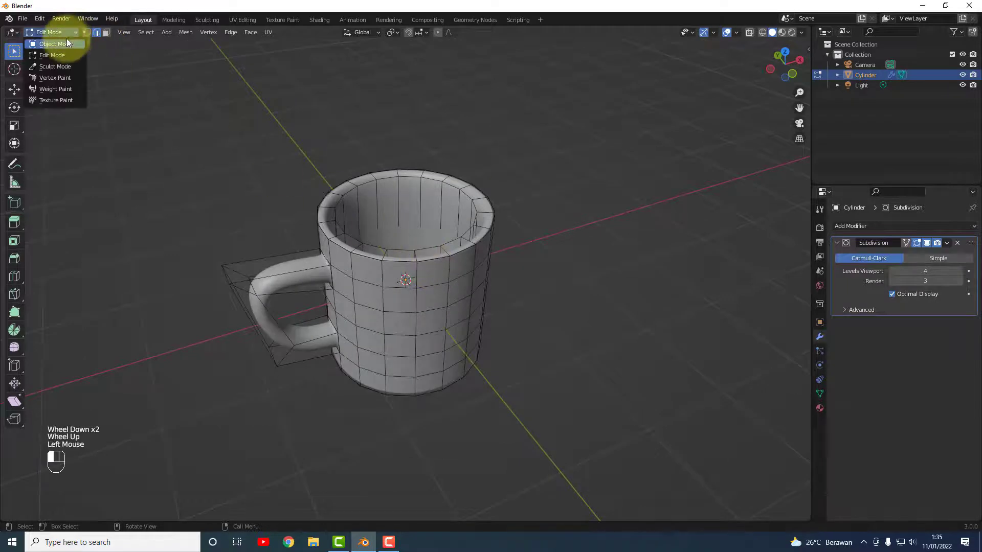
pyautogui.click(66, 42)
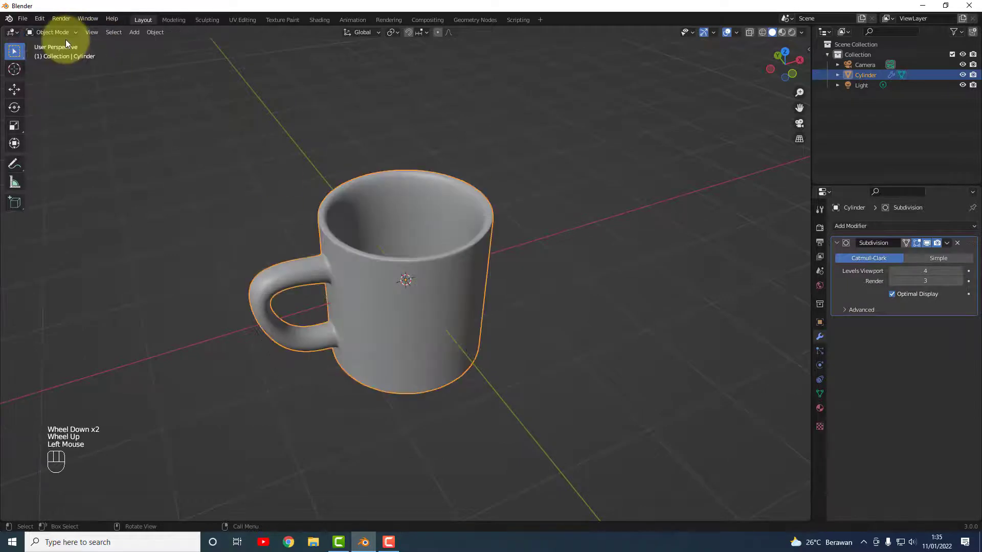
pyautogui.click(949, 242)
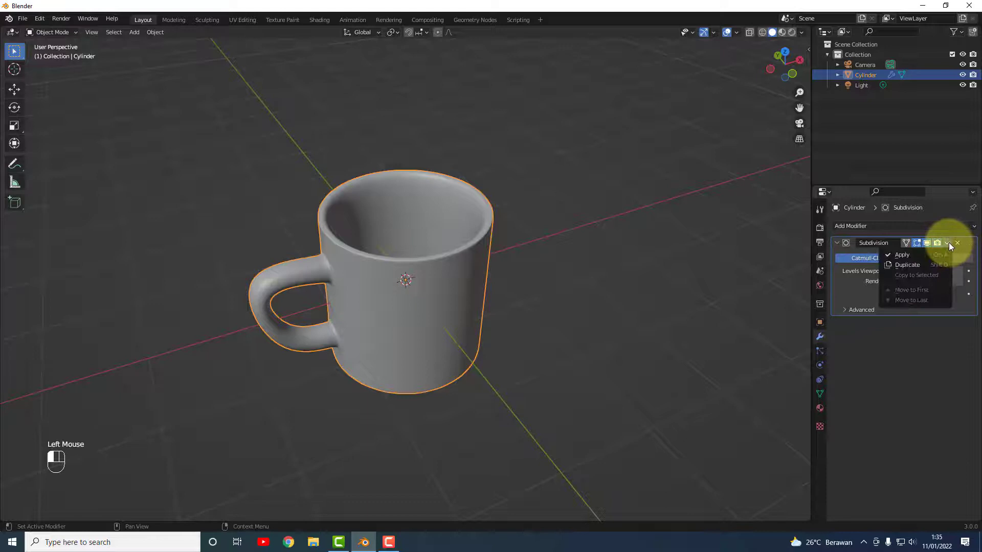
pyautogui.click(920, 255)
pyautogui.moveTo(409, 352); pyautogui.dragTo(459, 318, button='middle')
pyautogui.moveTo(456, 333); pyautogui.dragTo(456, 341, button='middle')
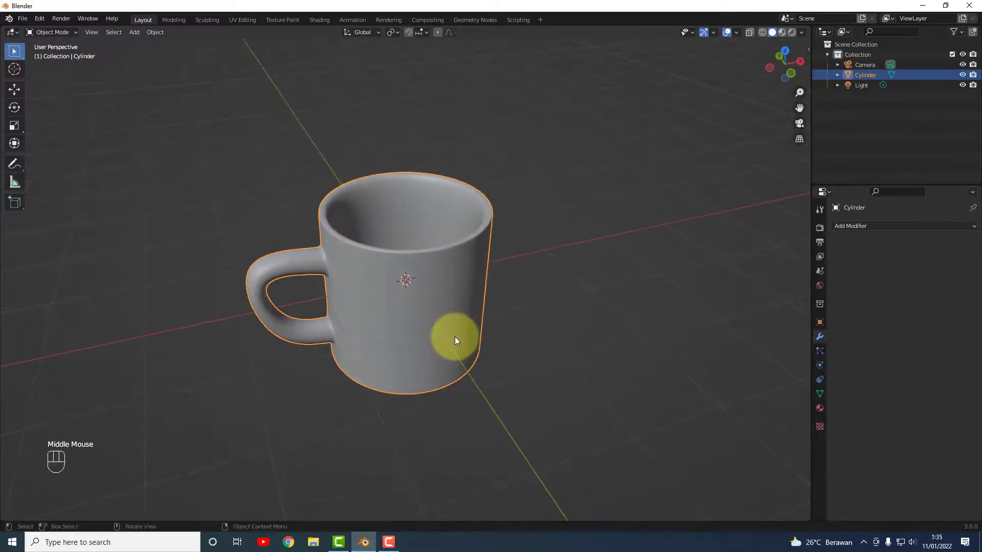
# - Save the project over 04_Membuat Mug.blend in the E:\TUTORIAL BLENDER folder
pyautogui.click(22, 19)
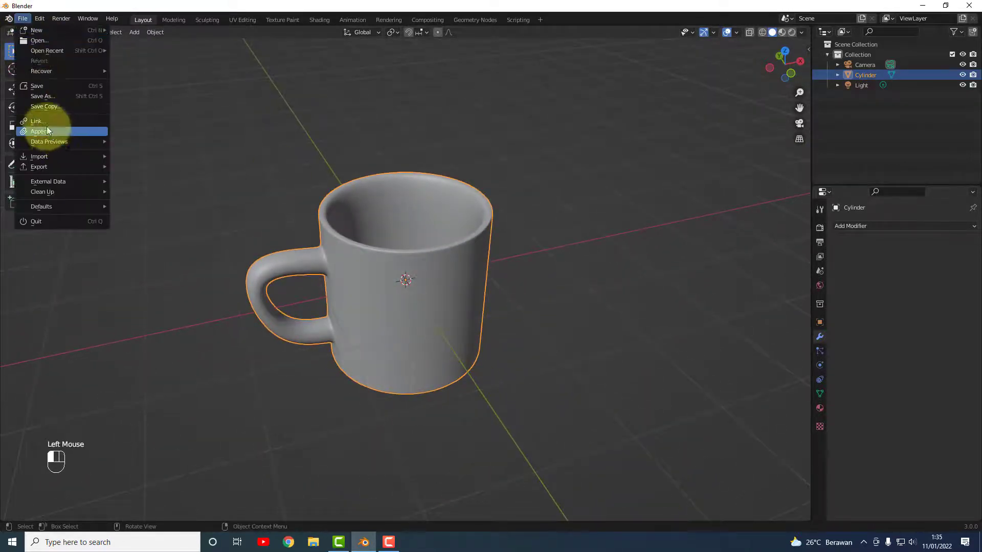
pyautogui.click(42, 89)
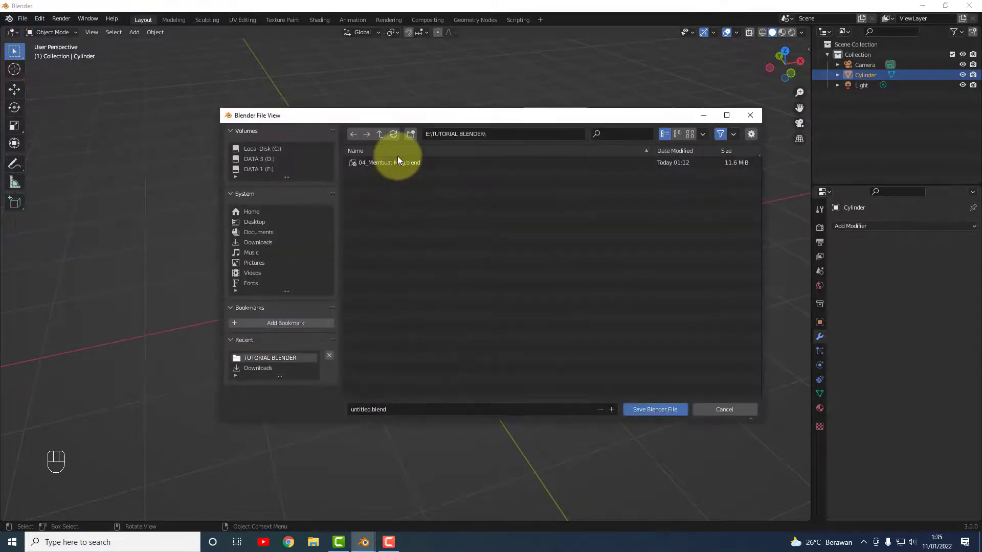
pyautogui.click(397, 163)
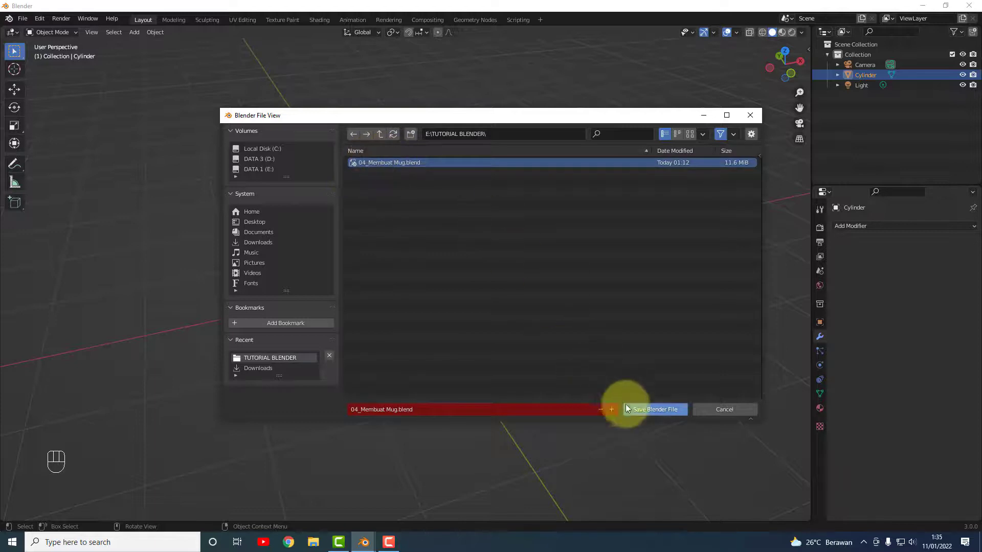
pyautogui.click(640, 409)
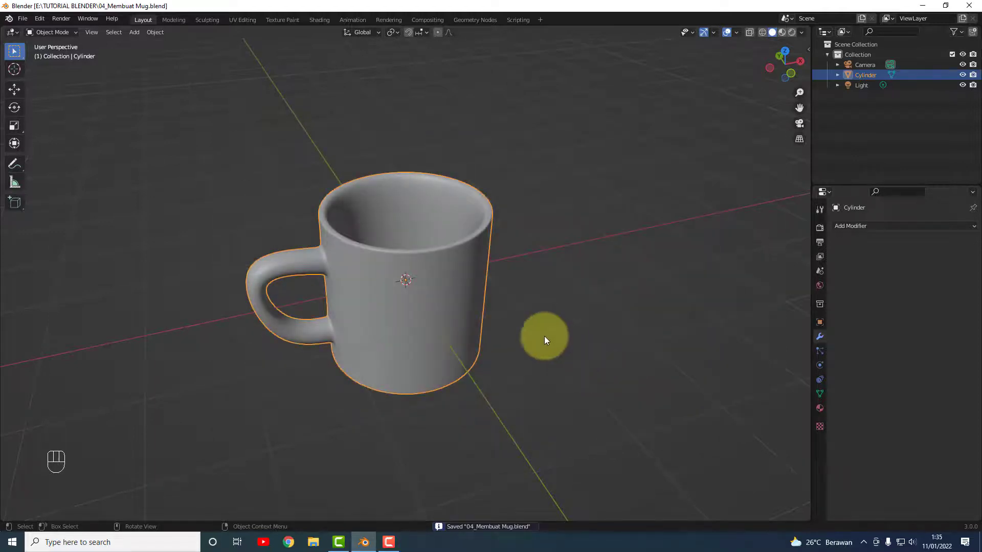
pyautogui.click(23, 18)
pyautogui.click(42, 90)
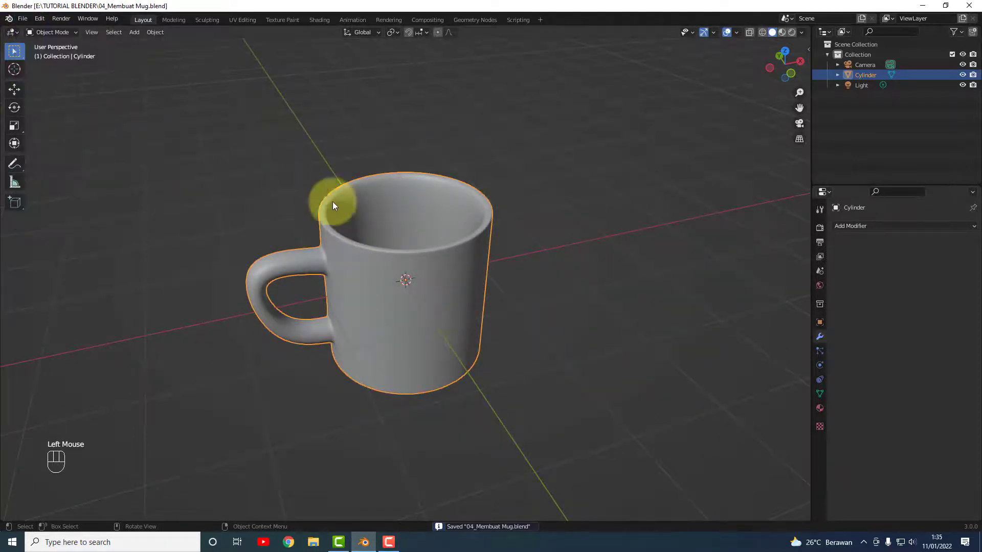
pyautogui.click(22, 19)
pyautogui.click(41, 102)
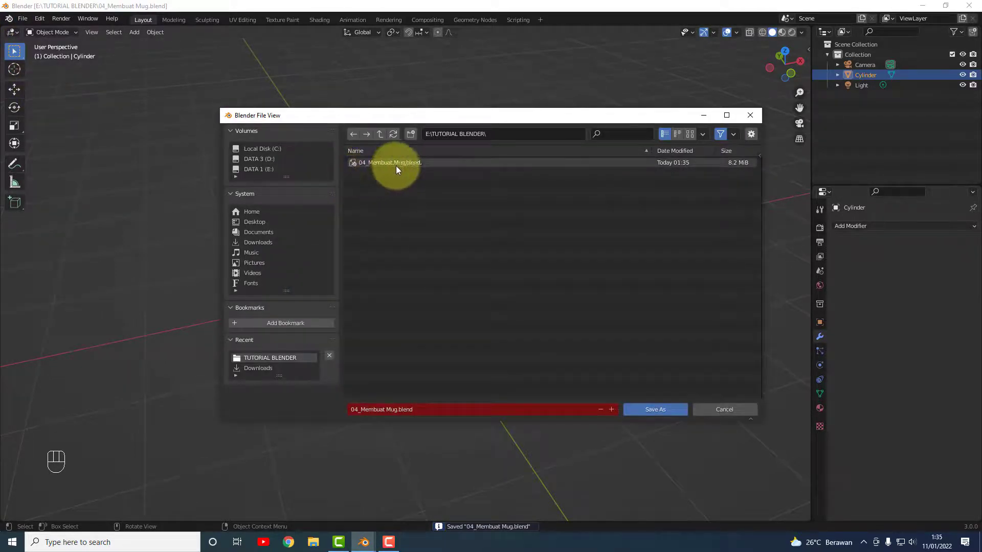
pyautogui.click(723, 408)
# - Deselect the mug and split the 3D viewport vertically into two side-by-side viewports of roughly equal width
pyautogui.click(546, 291)
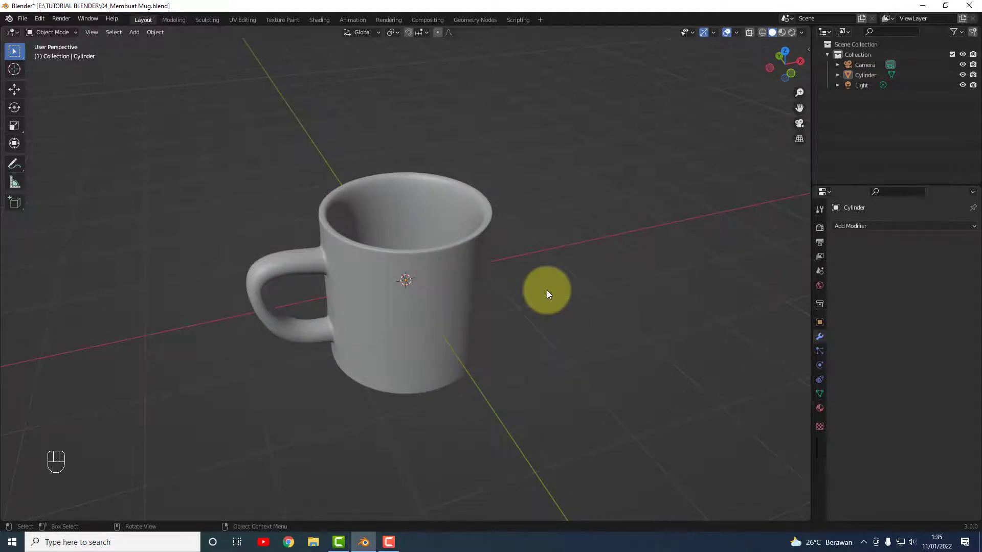
pyautogui.moveTo(399, 290)
pyautogui.mouseDown(button='middle')
pyautogui.moveTo(394, 331)
pyautogui.moveTo(375, 364)
pyautogui.moveTo(416, 299)
pyautogui.moveTo(426, 253)
pyautogui.moveTo(402, 278)
pyautogui.mouseUp(button='middle')
pyautogui.scroll(-5, 460, 286)
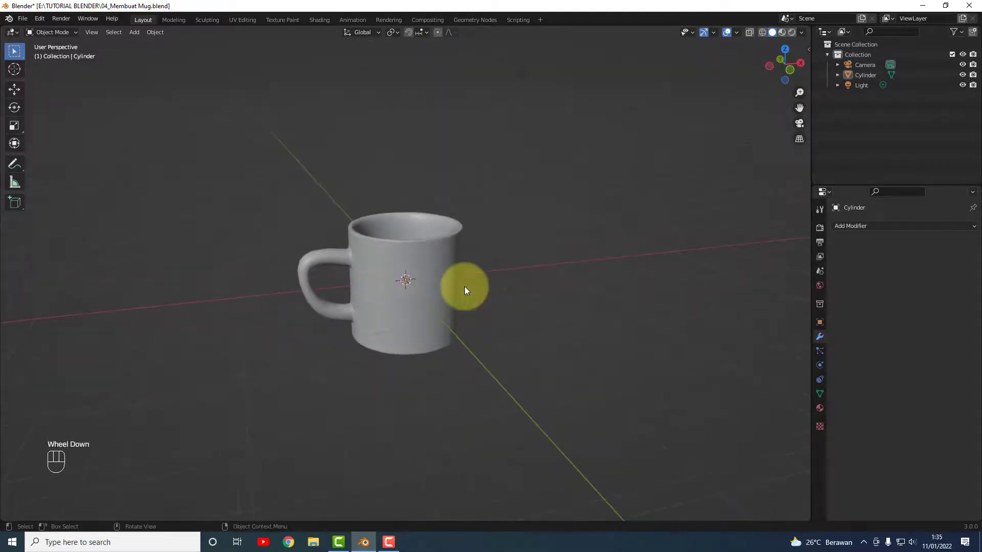
pyautogui.scroll(4, 425, 293)
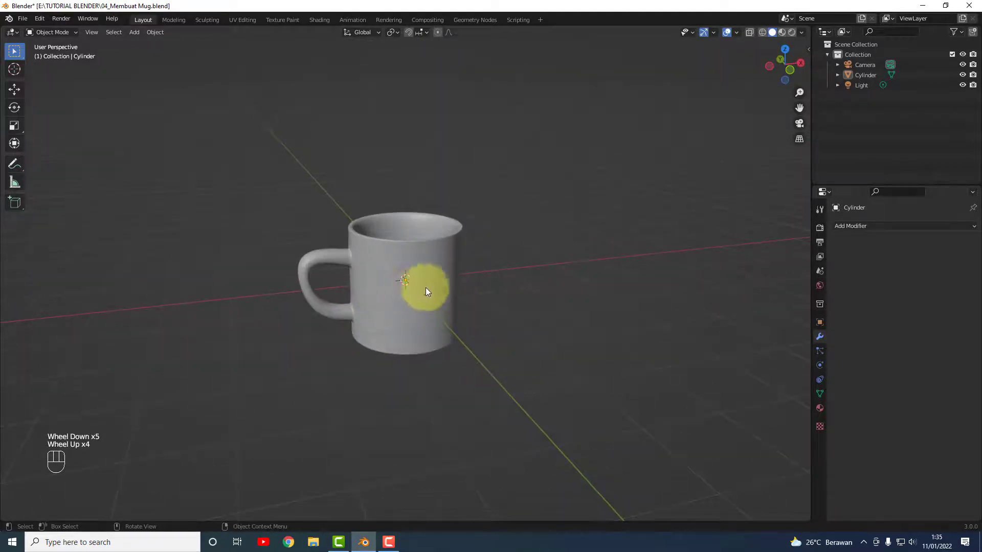
pyautogui.scroll(-3, 472, 292)
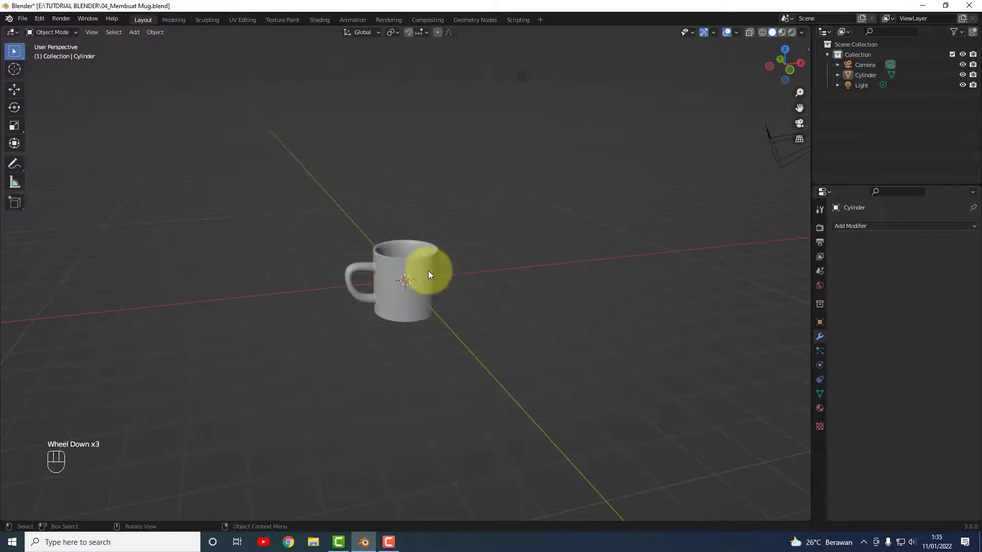
pyautogui.moveTo(384, 290); pyautogui.dragTo(408, 301, button='middle')
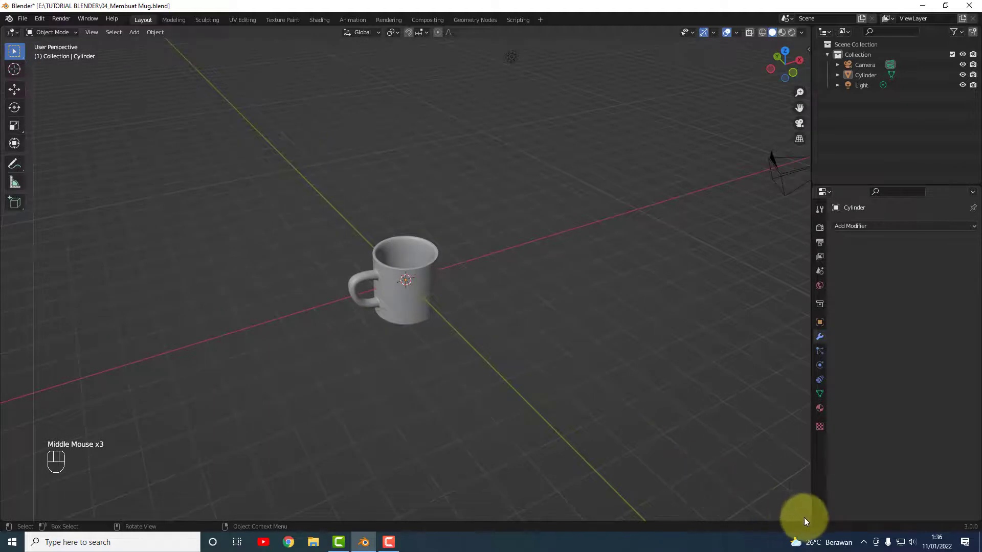
pyautogui.moveTo(804, 518); pyautogui.dragTo(430, 356)
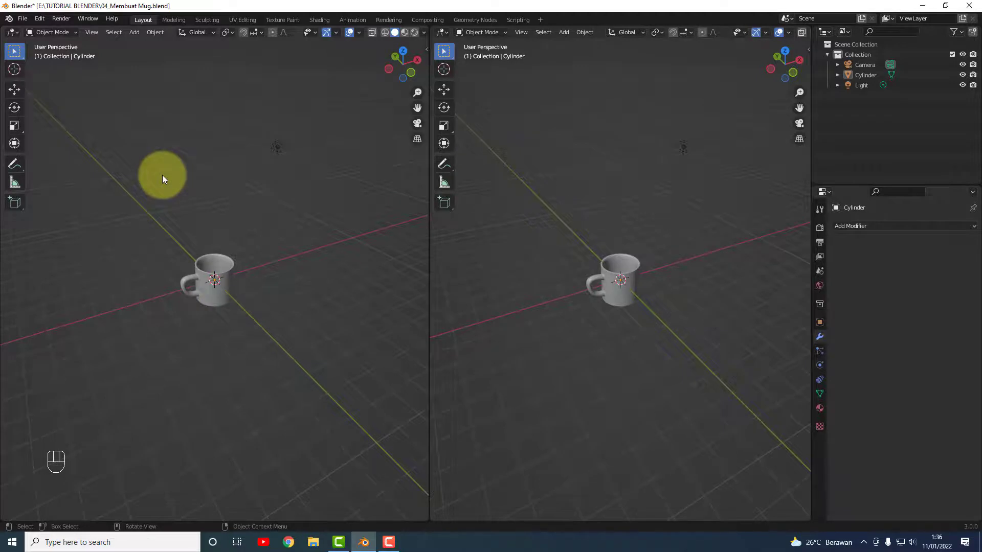
# - Set one of the two viewports to the Left orthographic view, keeping the other in perspective
pyautogui.press('`')
pyautogui.press('`')
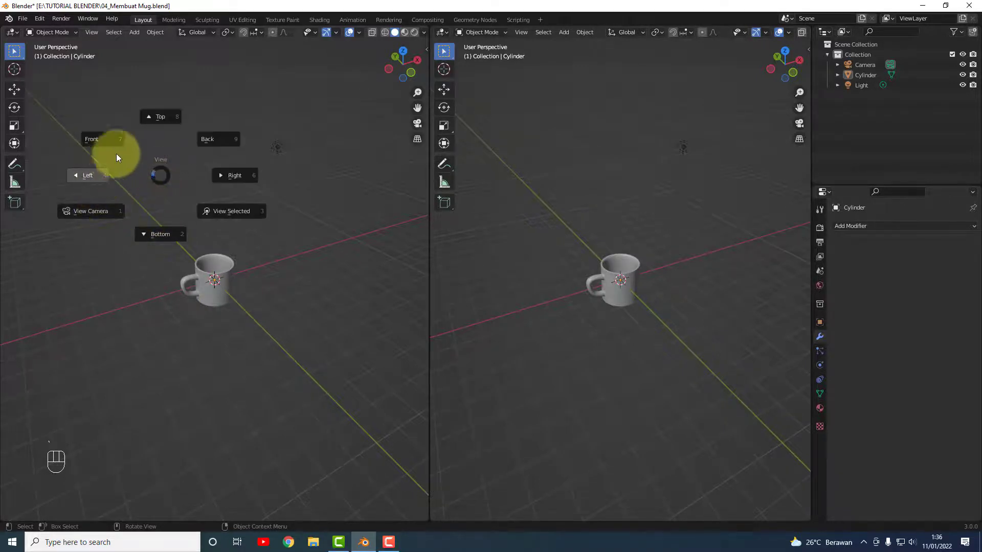
pyautogui.click(152, 118)
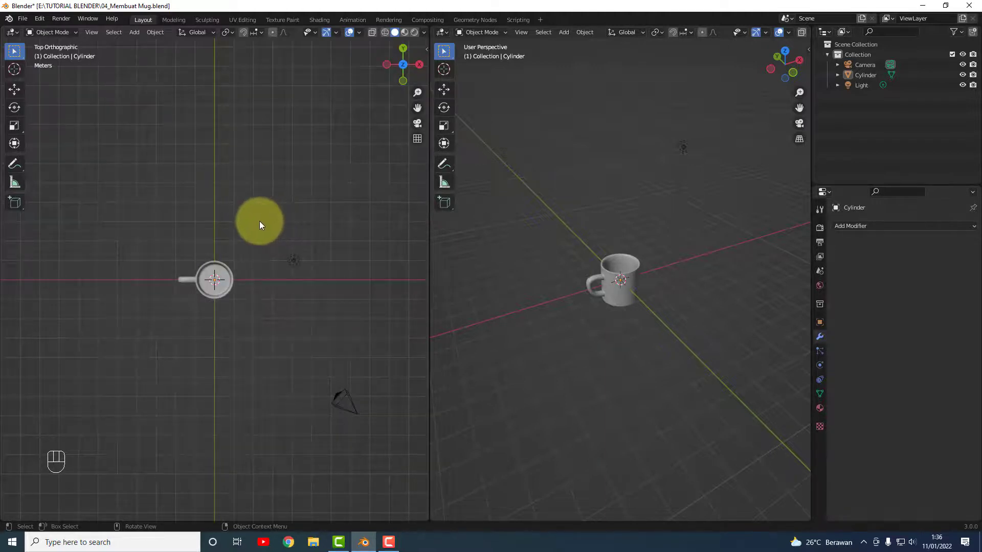
pyautogui.press('`')
pyautogui.click(205, 225)
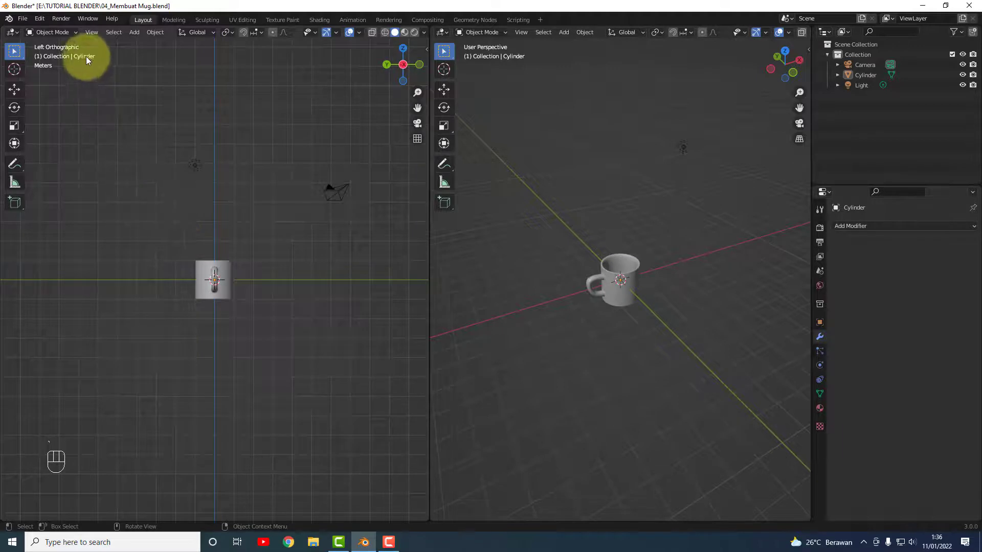
# - Move the mug up along Z in the Left view until its base rests on the ground line, and deselect it
pyautogui.click(20, 91)
pyautogui.click(227, 271)
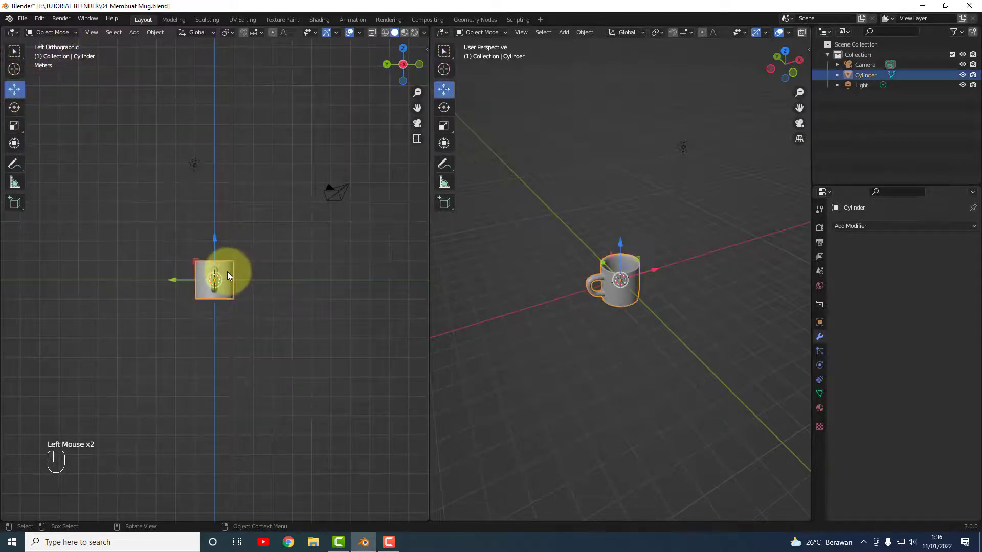
pyautogui.click(213, 243)
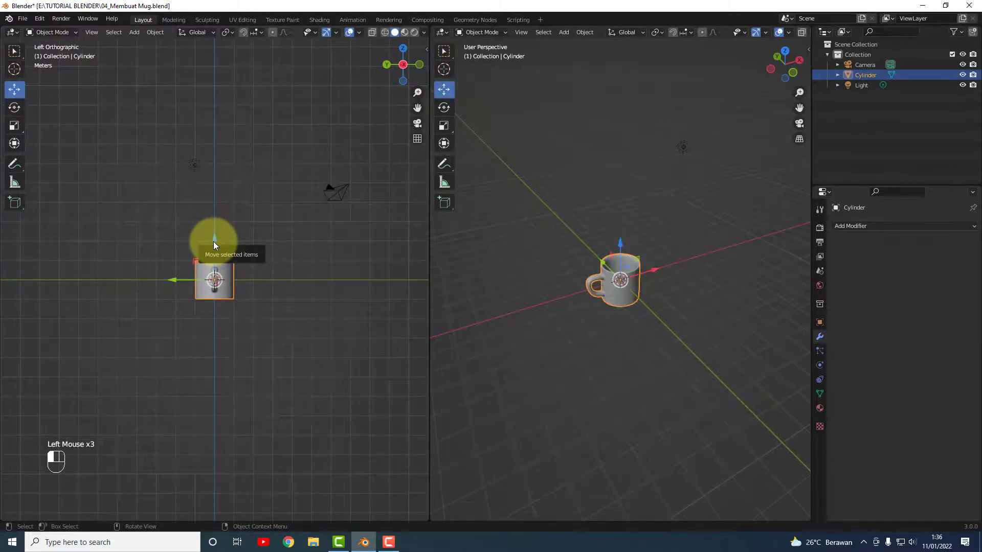
pyautogui.moveTo(214, 243); pyautogui.dragTo(225, 221)
pyautogui.click(271, 259)
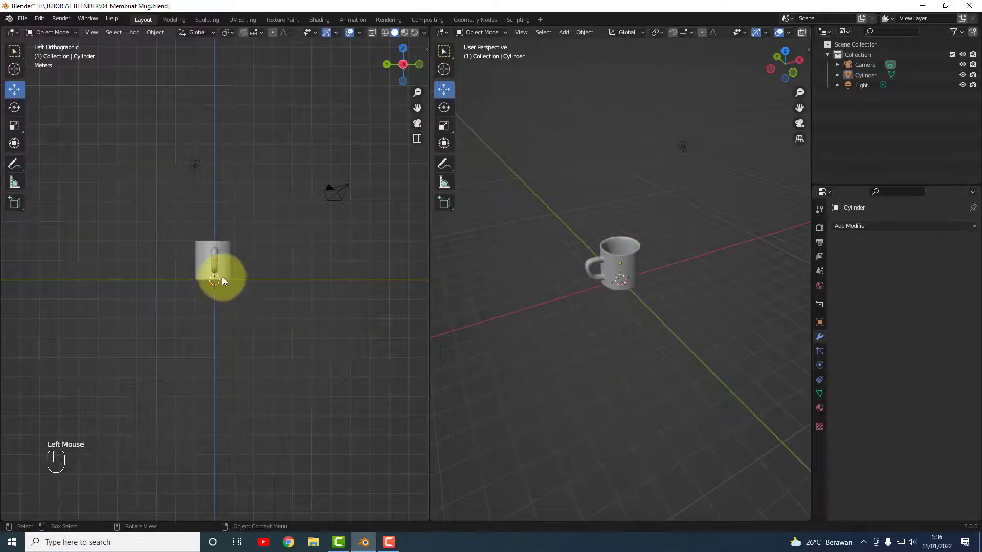
pyautogui.scroll(4, 198, 280)
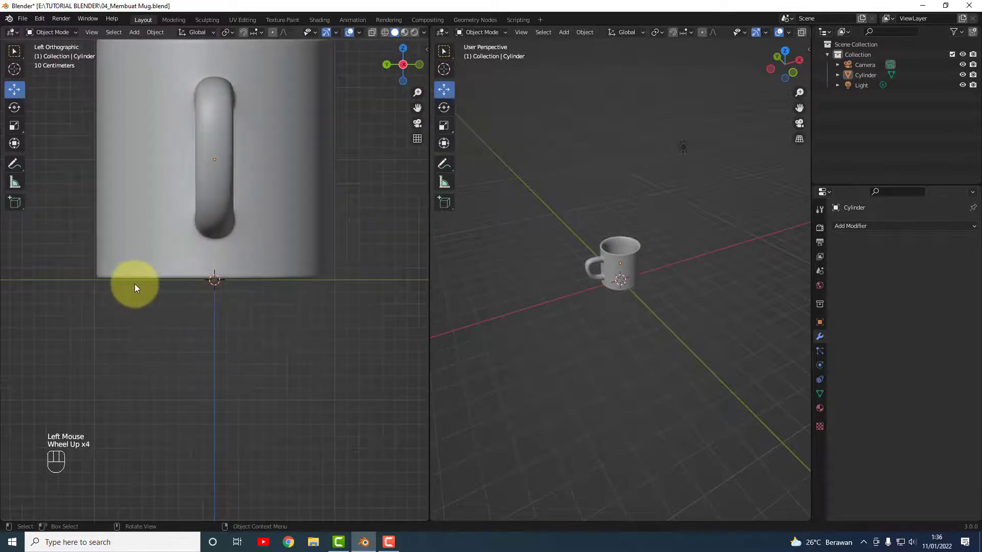
pyautogui.scroll(-3, 242, 284)
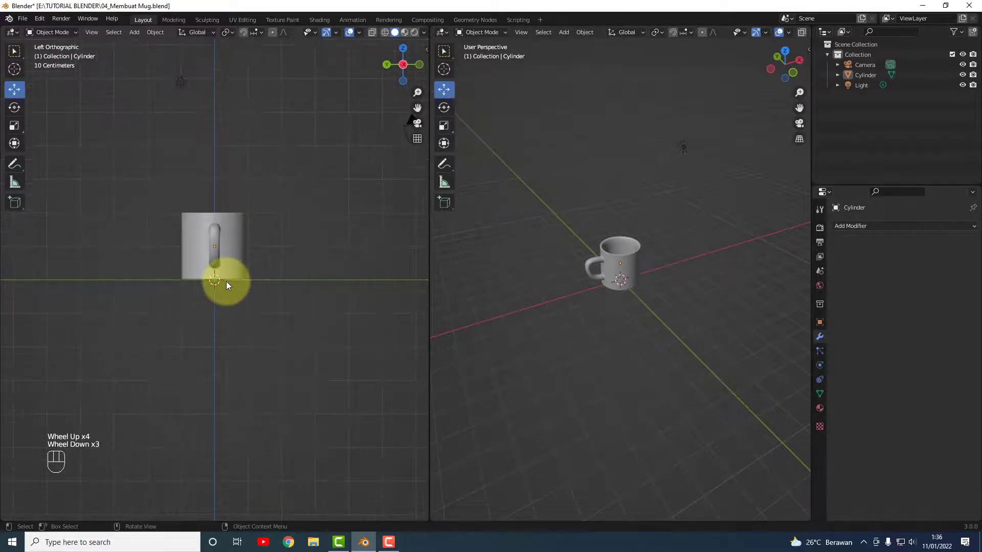
pyautogui.scroll(-1, 272, 290)
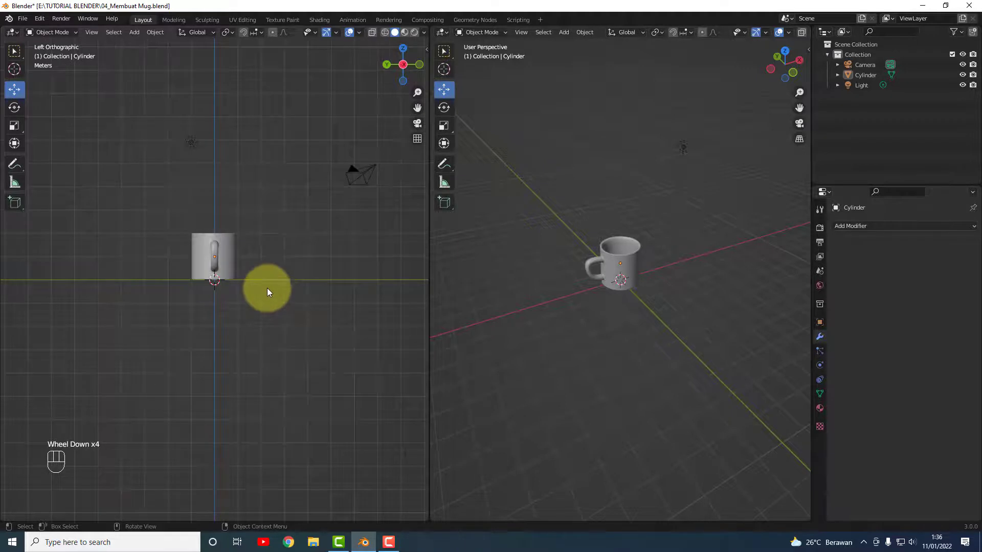
pyautogui.scroll(-1, 267, 287)
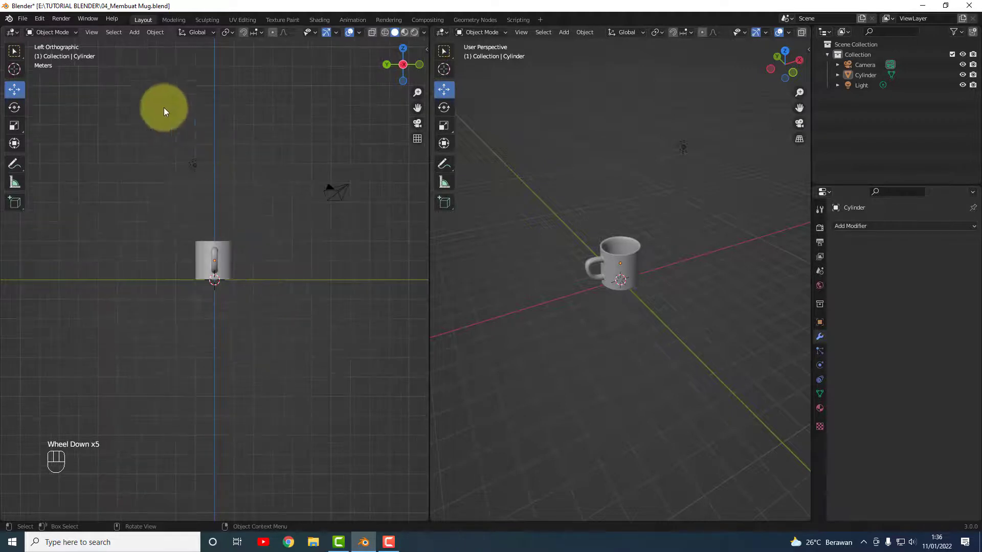
# - Add a 2 m mesh plane at the world origin beneath the mug
pyautogui.click(135, 32)
pyautogui.moveTo(151, 44)
pyautogui.click(234, 45)
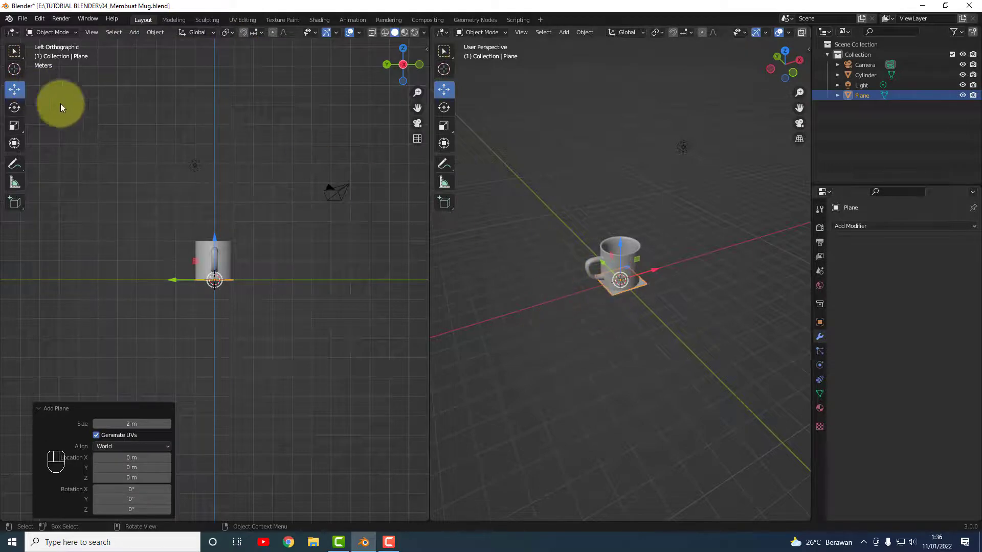
# - Scale the plane into a large floor by about 8.174 and 3.150 in X, 8.954 and 3.321 in Y, and 1.340 in Z
pyautogui.click(15, 125)
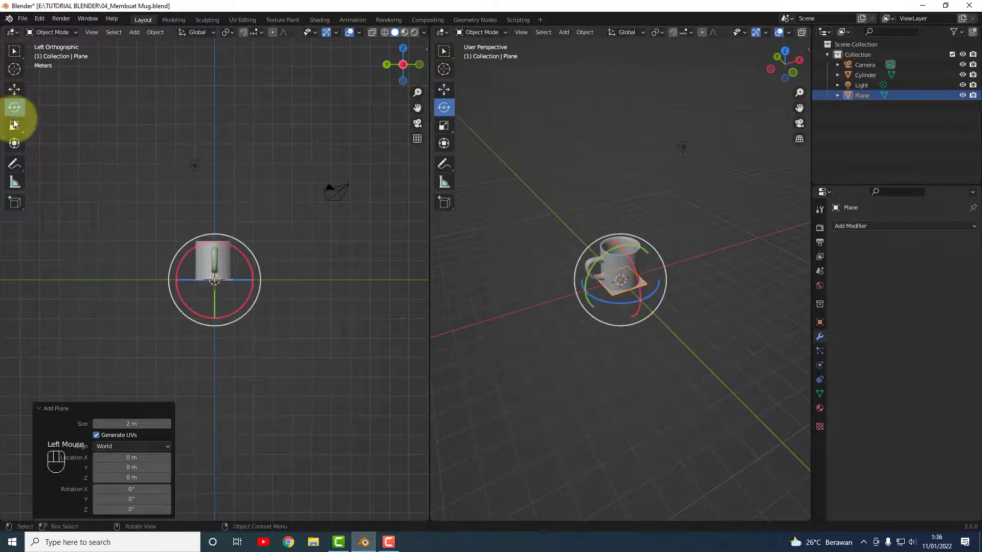
pyautogui.moveTo(655, 273); pyautogui.dragTo(532, 225)
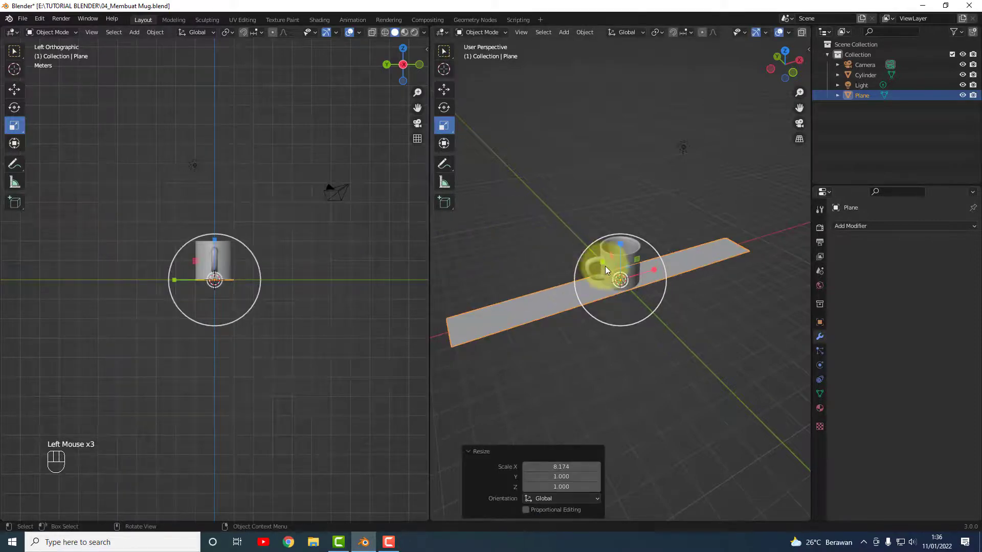
pyautogui.moveTo(602, 263); pyautogui.dragTo(461, 133)
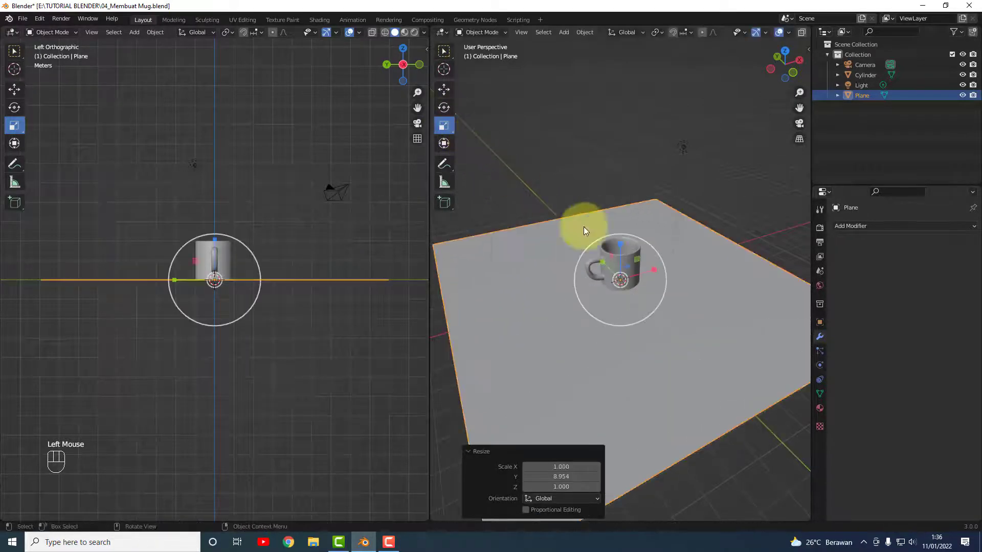
pyautogui.moveTo(653, 268); pyautogui.dragTo(716, 252)
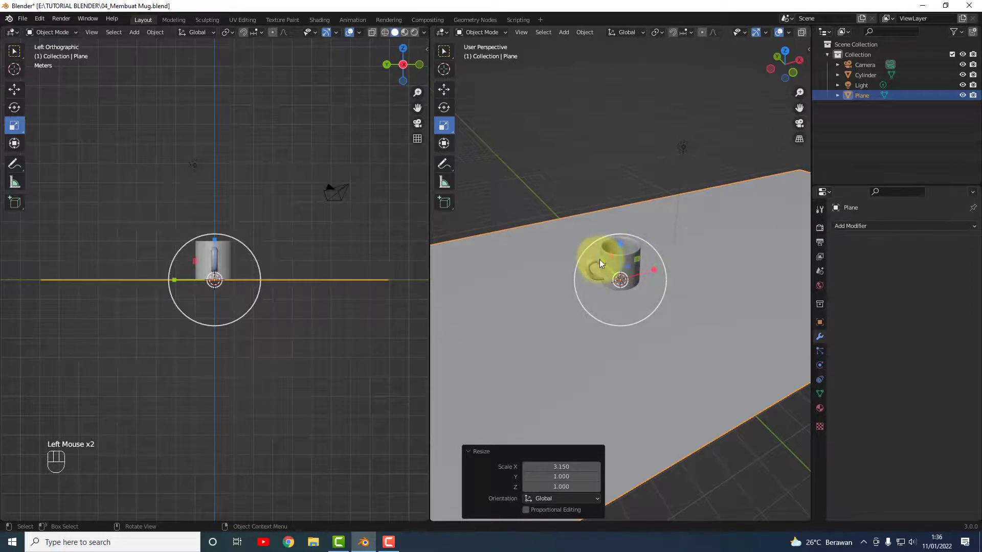
pyautogui.moveTo(596, 259); pyautogui.dragTo(555, 207)
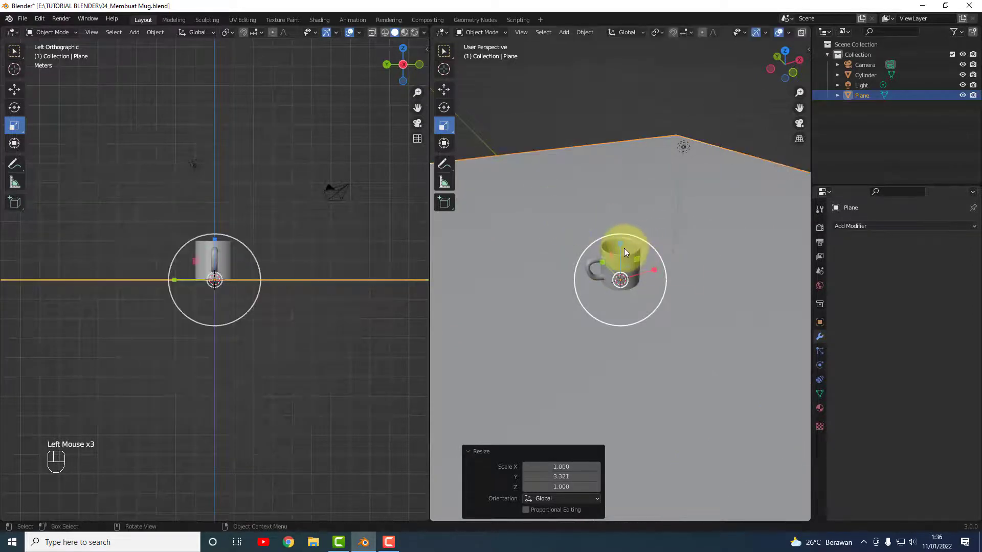
pyautogui.moveTo(621, 245); pyautogui.dragTo(621, 229)
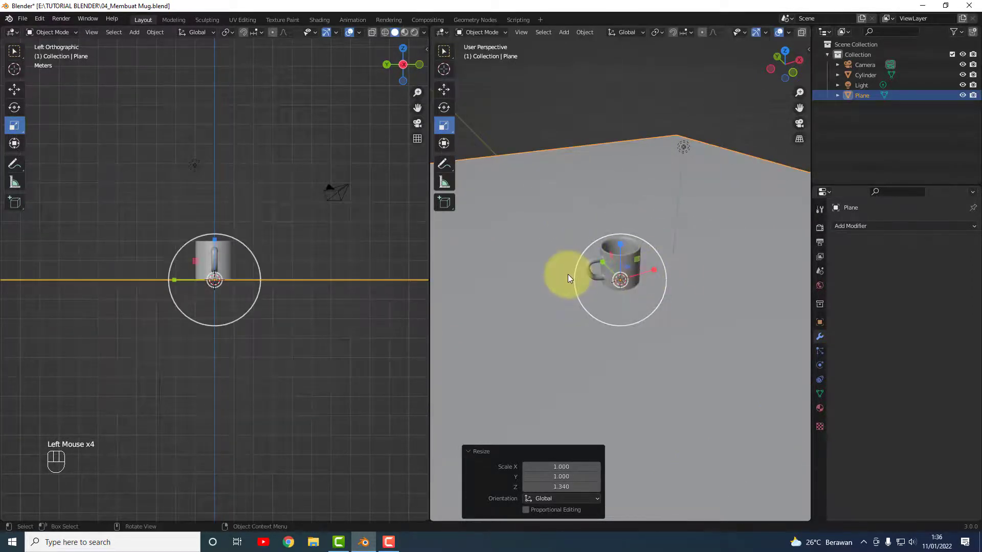
# - Deselect the floor plane and switch the perspective viewport to the camera view
pyautogui.click(283, 240)
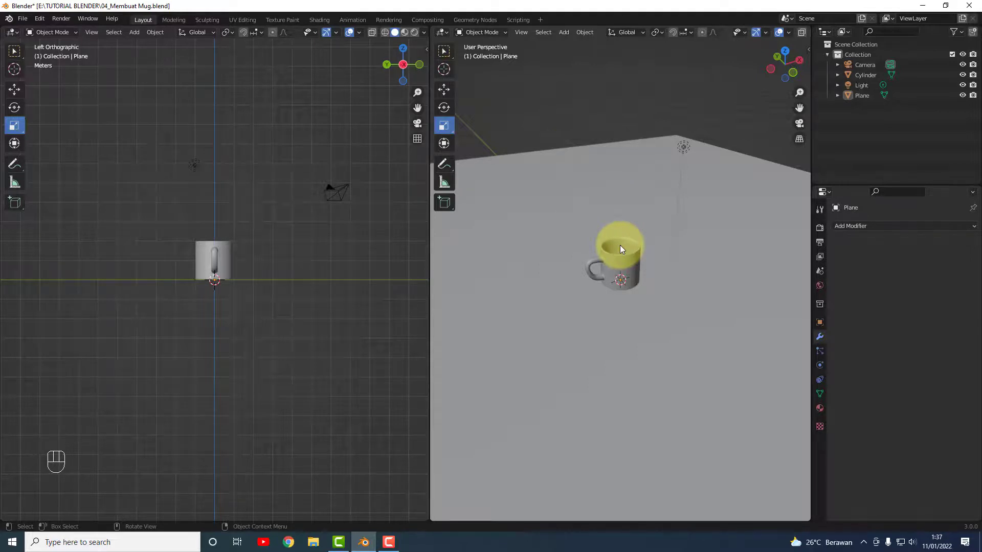
pyautogui.press('`')
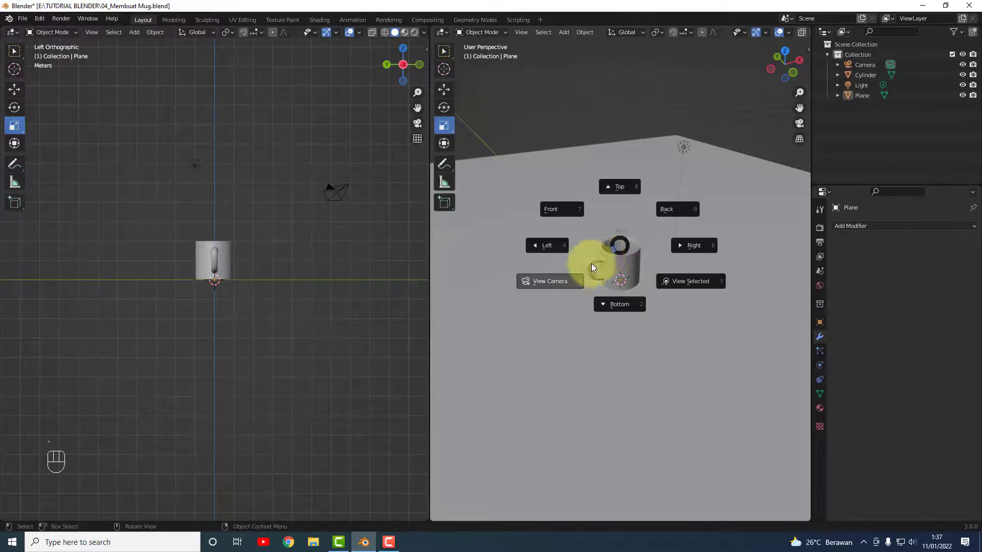
pyautogui.click(572, 280)
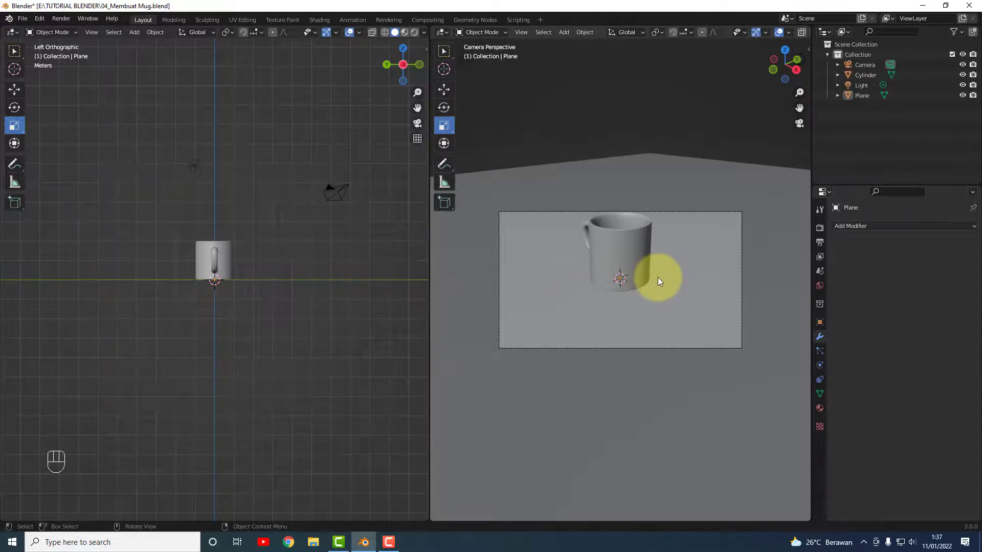
pyautogui.press('g')
pyautogui.click(657, 277)
pyautogui.press('g')
pyautogui.press('g')
pyautogui.press('g')
pyautogui.press('g')
pyautogui.press('g')
pyautogui.press('g')
pyautogui.press('g')
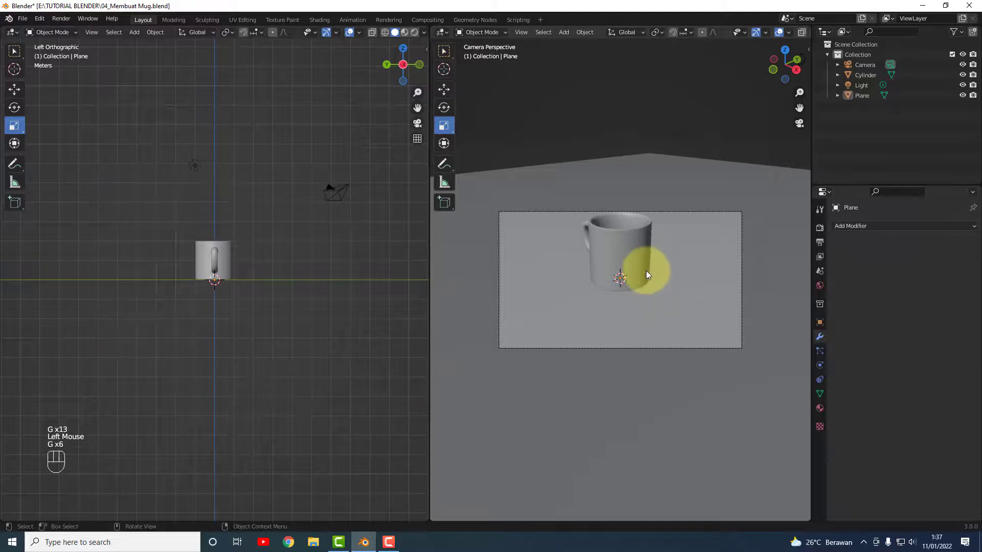
pyautogui.press('BackSpace')
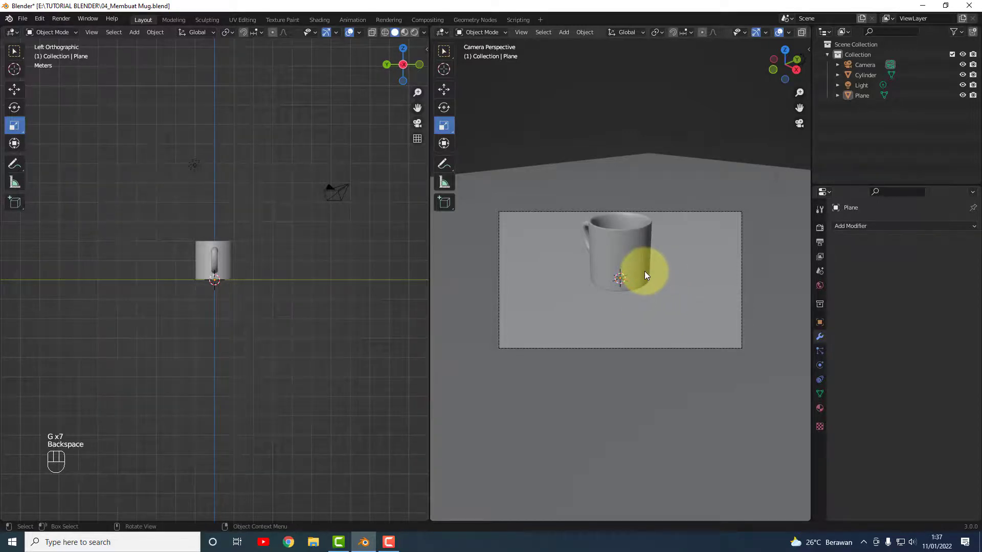
pyautogui.press('g')
pyautogui.press('x')
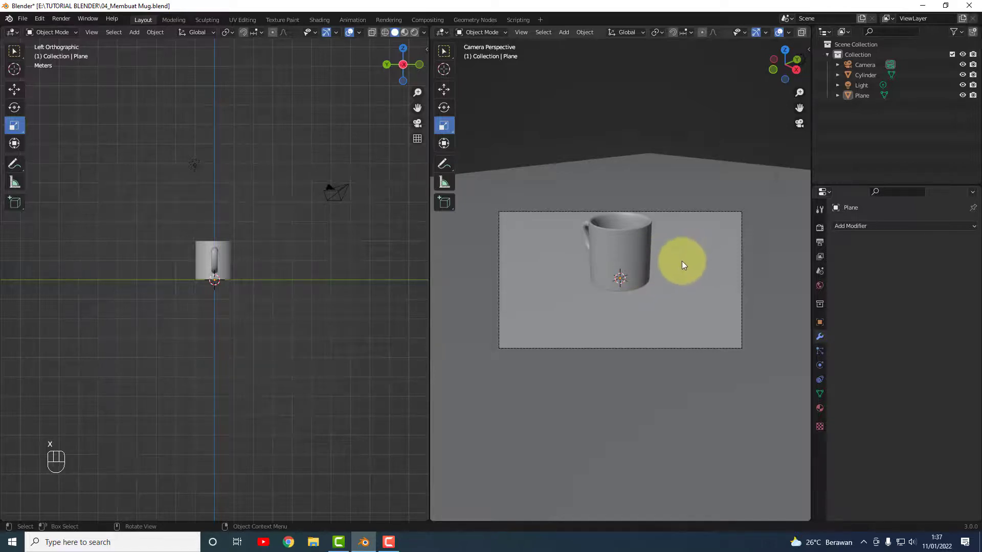
# - Hide the tool shelf in the camera viewport, orbit around the mug, and return that viewport to the camera view
pyautogui.press('t')
pyautogui.press('g')
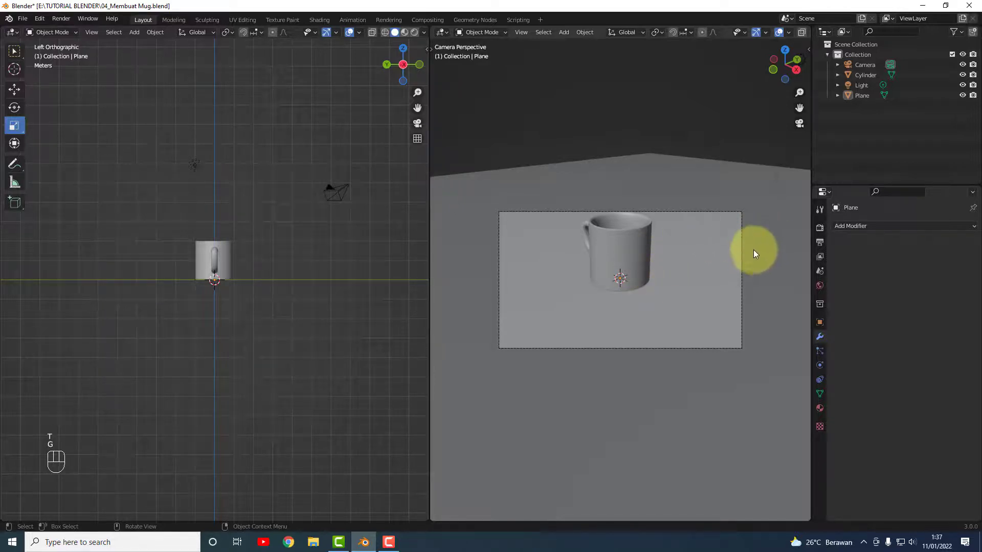
pyautogui.click(806, 104)
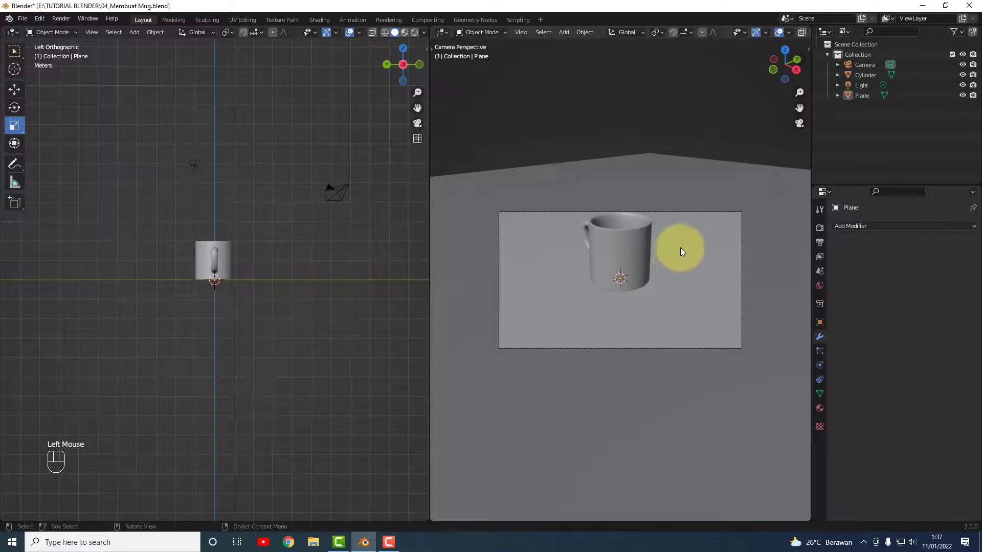
pyautogui.click(692, 259)
pyautogui.moveTo(796, 110); pyautogui.dragTo(799, 142)
pyautogui.click(799, 130)
pyautogui.click(799, 124)
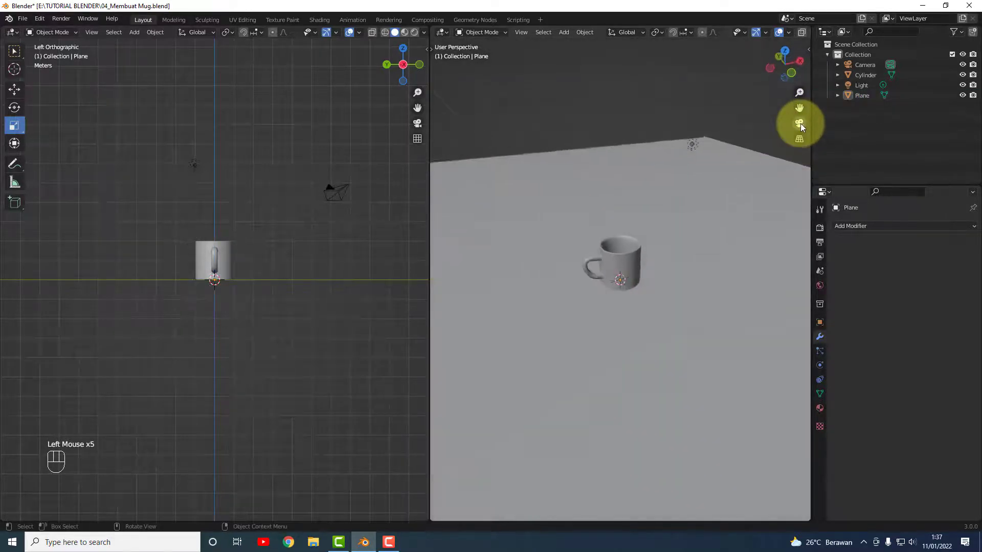
pyautogui.click(799, 122)
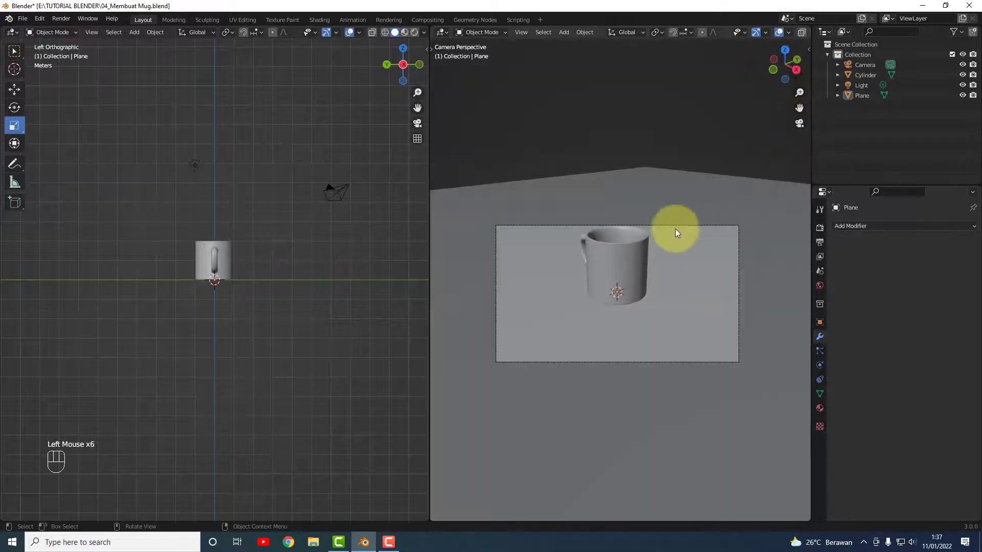
# - Move the camera in the Left view to about Y -5.95 m and Z 5.62 m
pyautogui.click(335, 190)
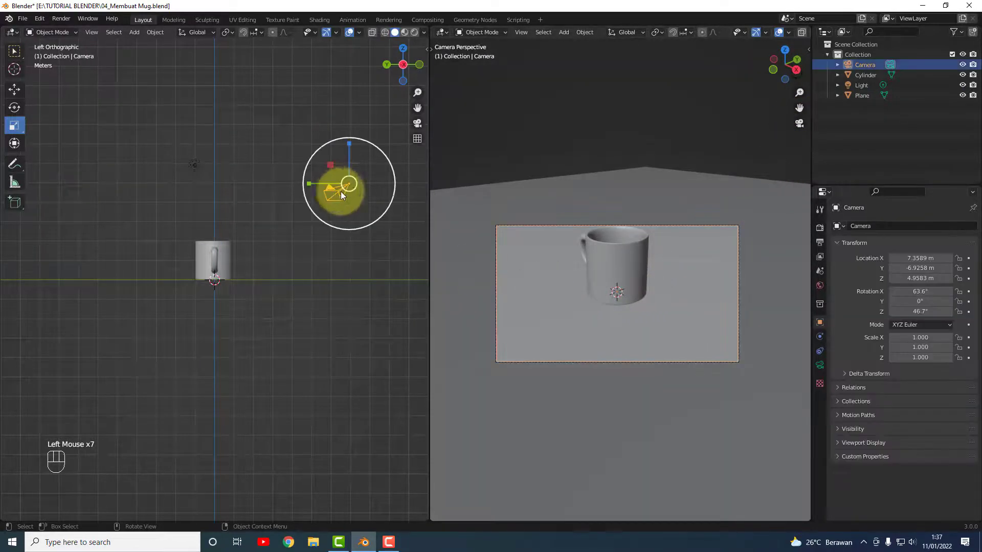
pyautogui.click(21, 89)
pyautogui.moveTo(325, 184)
pyautogui.mouseDown()
pyautogui.moveTo(306, 185)
pyautogui.moveTo(329, 157)
pyautogui.moveTo(285, 169)
pyautogui.moveTo(329, 166)
pyautogui.mouseUp()
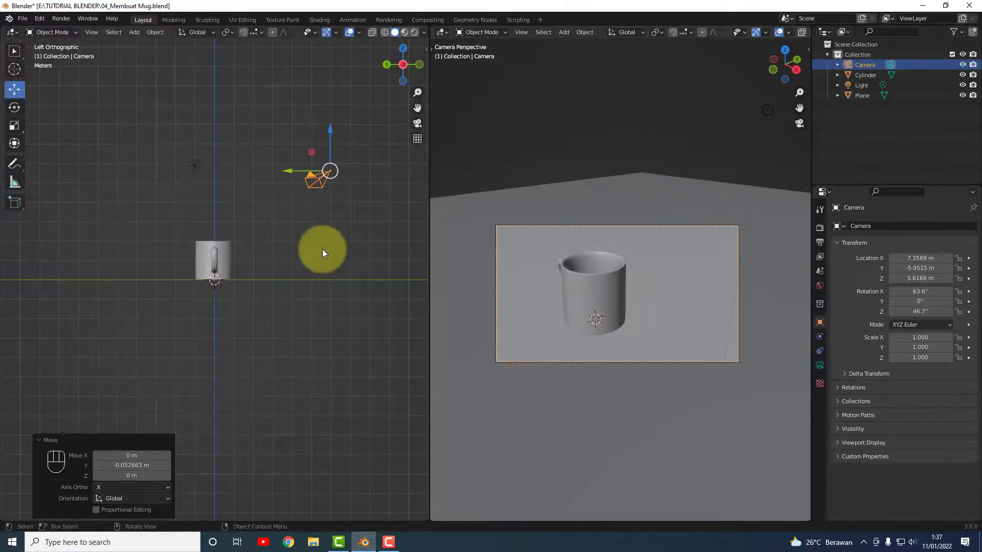
# - Split the Left view horizontally into two areas and join them back into one
pyautogui.moveTo(423, 520); pyautogui.dragTo(411, 295)
pyautogui.moveTo(408, 353); pyautogui.dragTo(409, 288)
pyautogui.rightClick(296, 293)
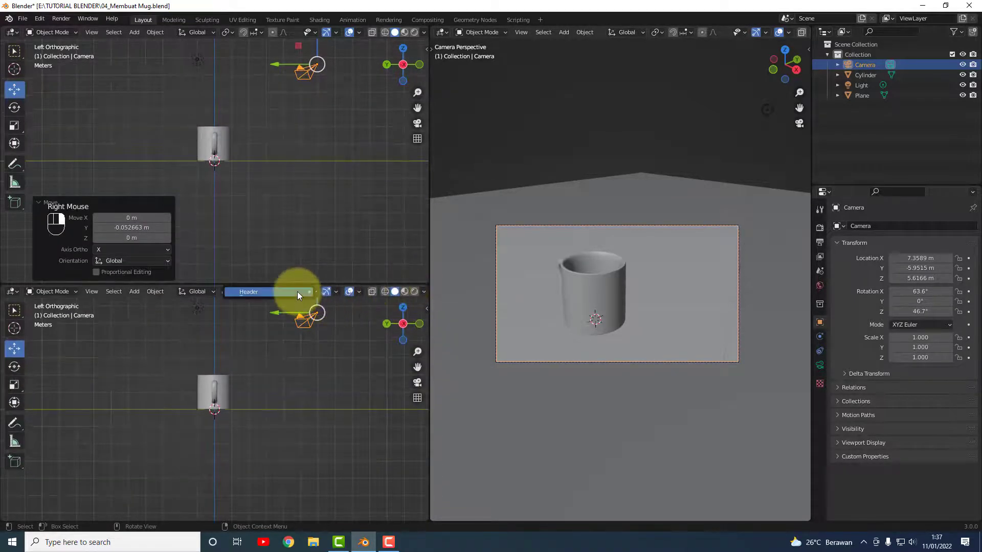
pyautogui.moveTo(275, 293)
pyautogui.click(337, 403)
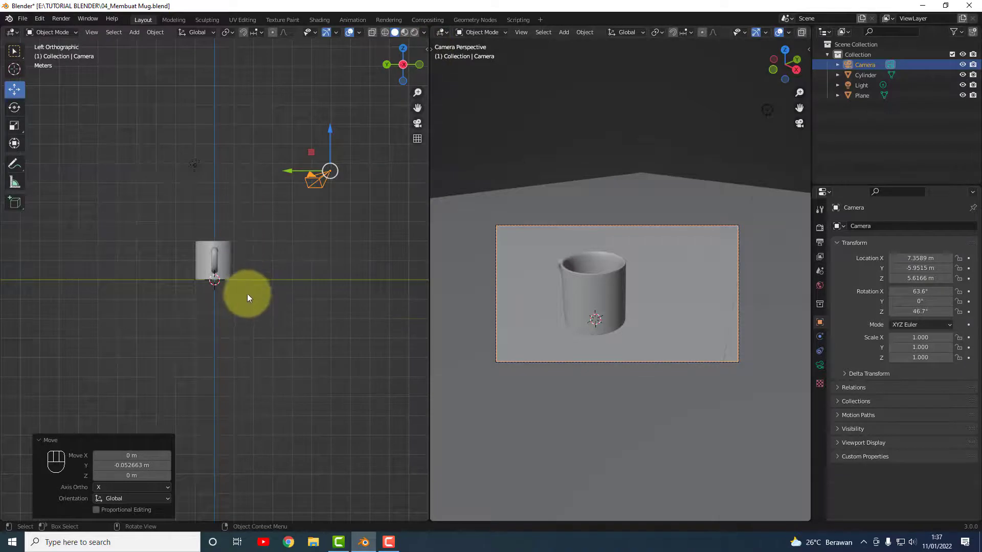
# - Deselect the camera, view the scene through it in the orthographic viewport, and orbit that viewport to inspect the mug, light and camera
pyautogui.click(170, 186)
pyautogui.press('`')
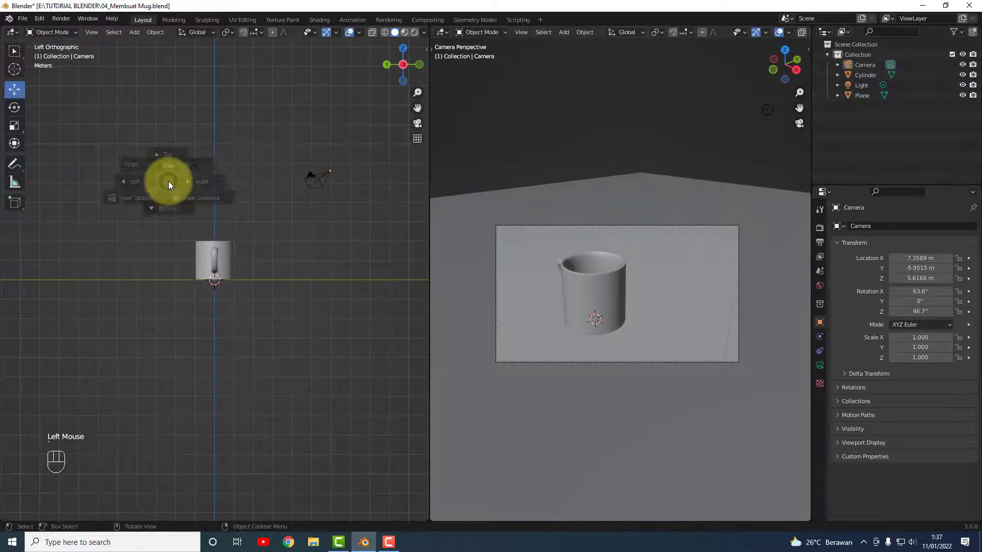
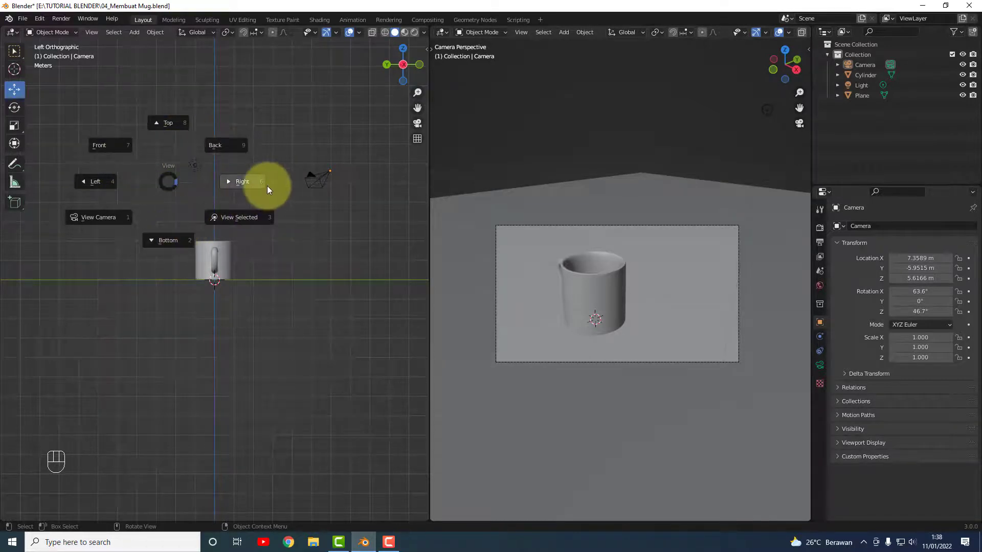
pyautogui.click(98, 219)
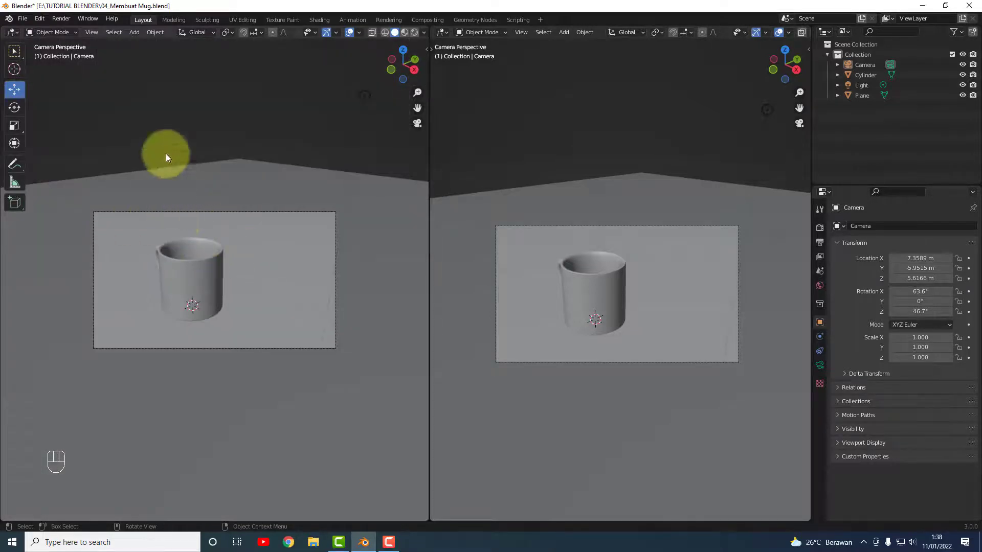
pyautogui.press('`')
pyautogui.click(274, 179)
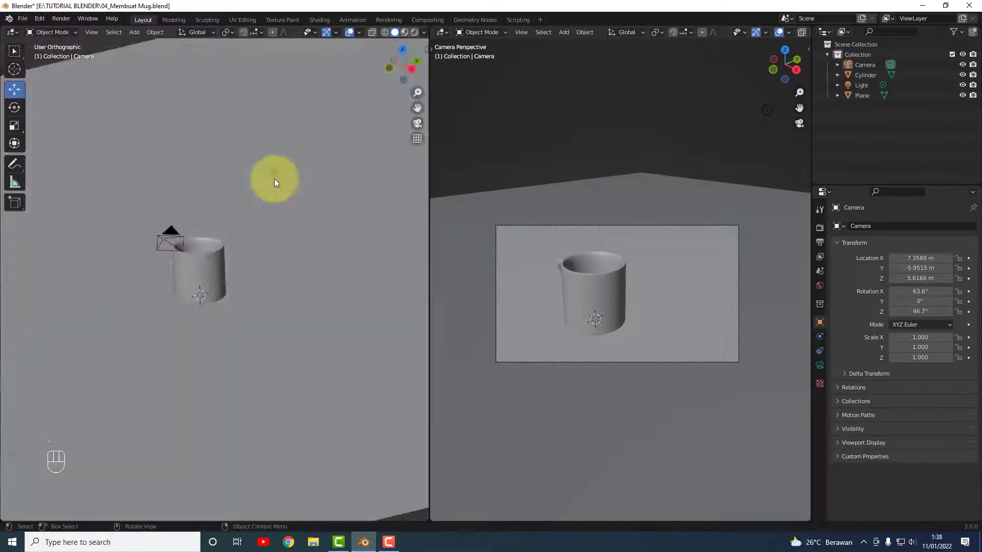
pyautogui.moveTo(243, 259)
pyautogui.mouseDown(button='middle')
pyautogui.moveTo(231, 290)
pyautogui.moveTo(207, 299)
pyautogui.moveTo(213, 284)
pyautogui.moveTo(244, 274)
pyautogui.mouseUp(button='middle')
pyautogui.scroll(2, 213, 285)
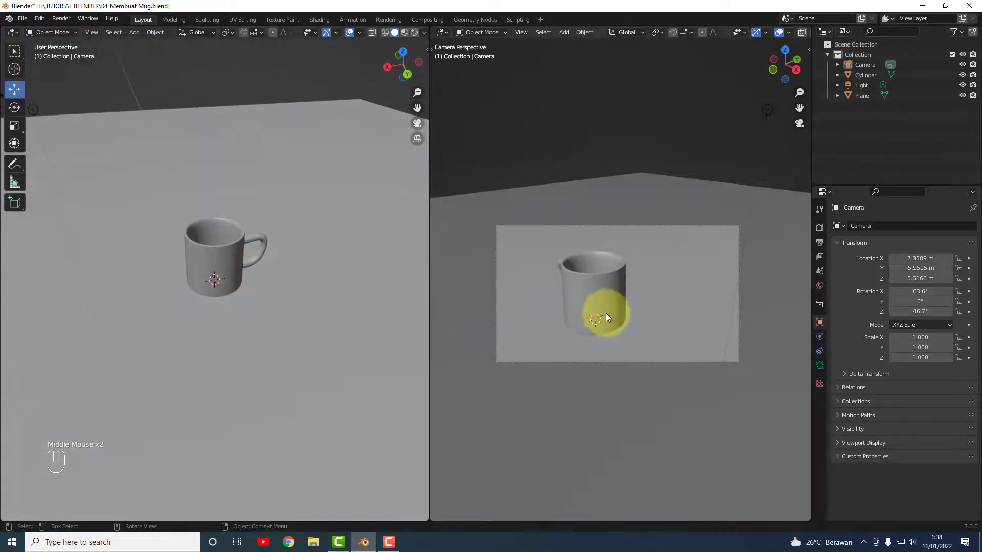
pyautogui.scroll(-2, 258, 251)
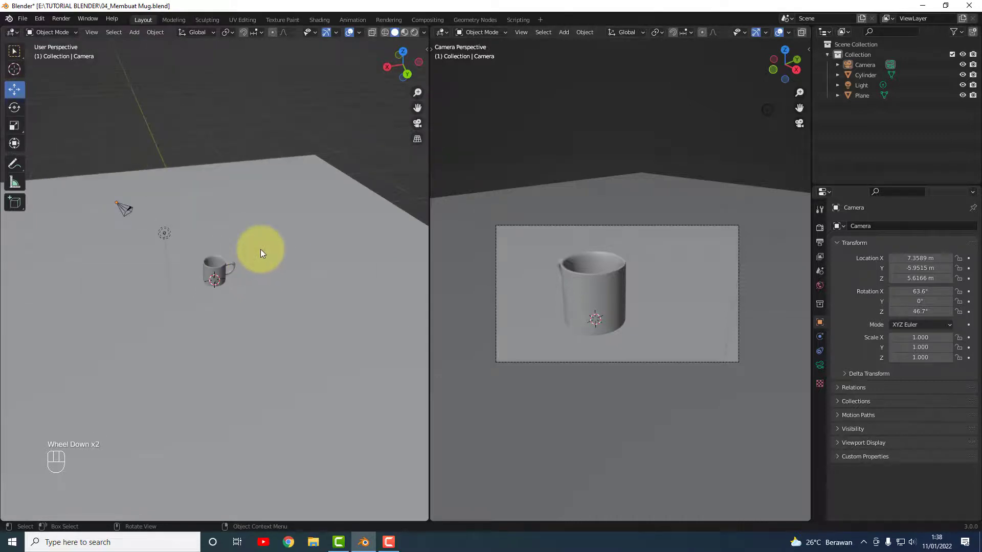
# - Switch the non-camera viewport to the Top view and move the camera along X to about 2.95 m
pyautogui.press('`')
pyautogui.click(266, 184)
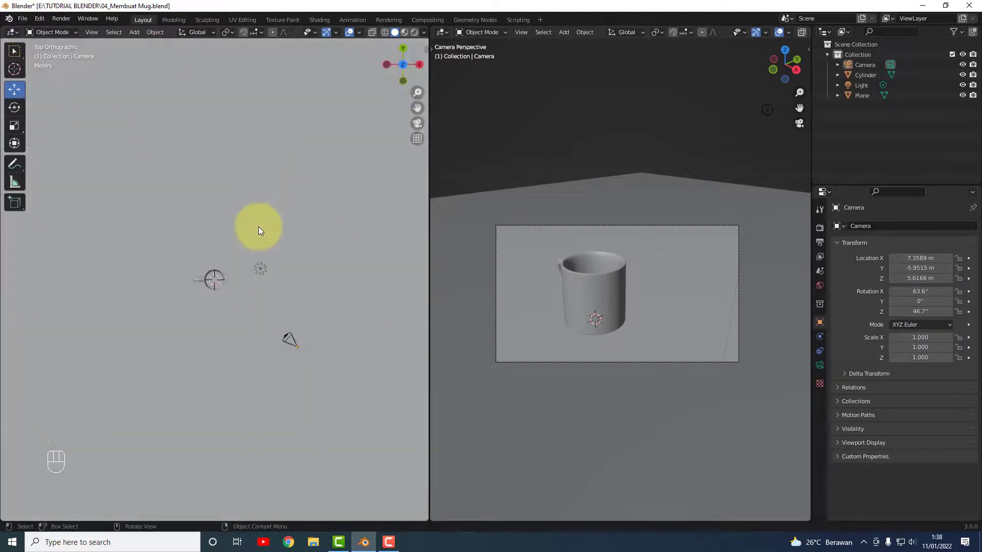
pyautogui.click(297, 347)
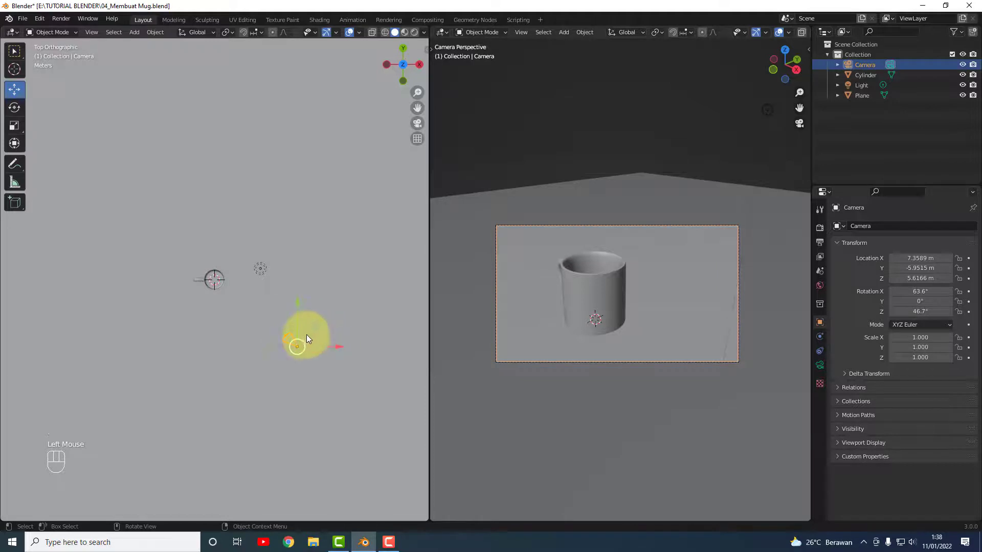
pyautogui.moveTo(310, 345); pyautogui.dragTo(243, 330)
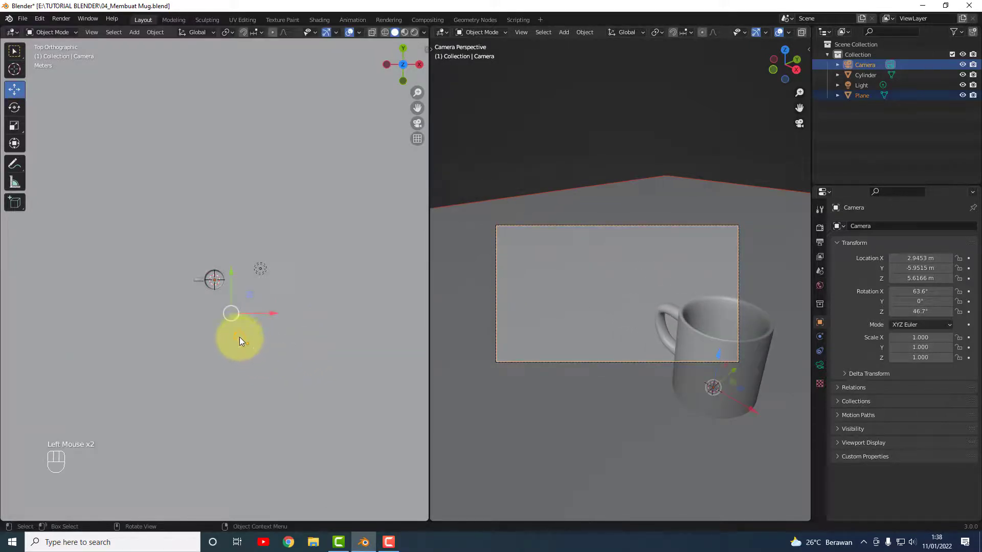
pyautogui.click(235, 319)
pyautogui.click(238, 336)
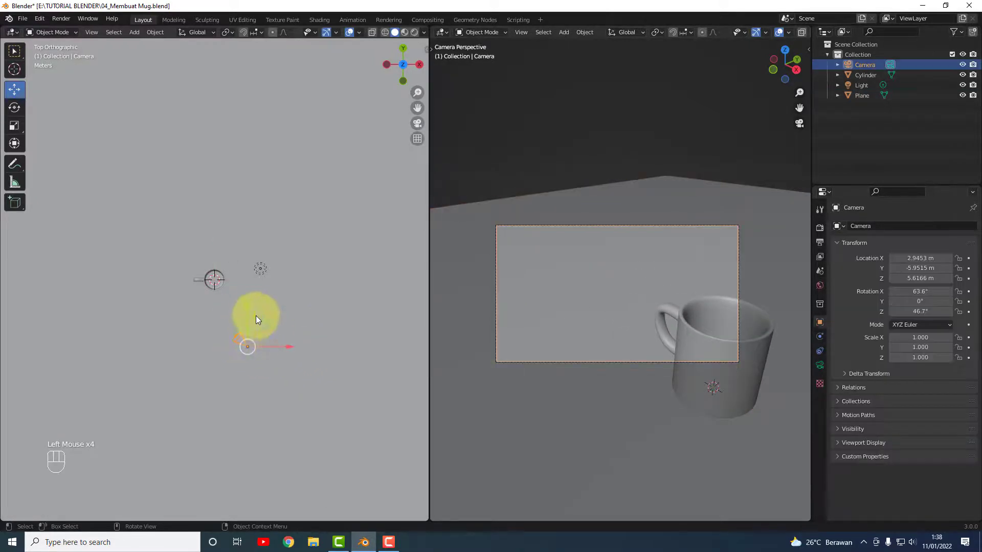
# - Rotate the camera by -21° about Z and move it about -0.5 m along X
pyautogui.click(14, 108)
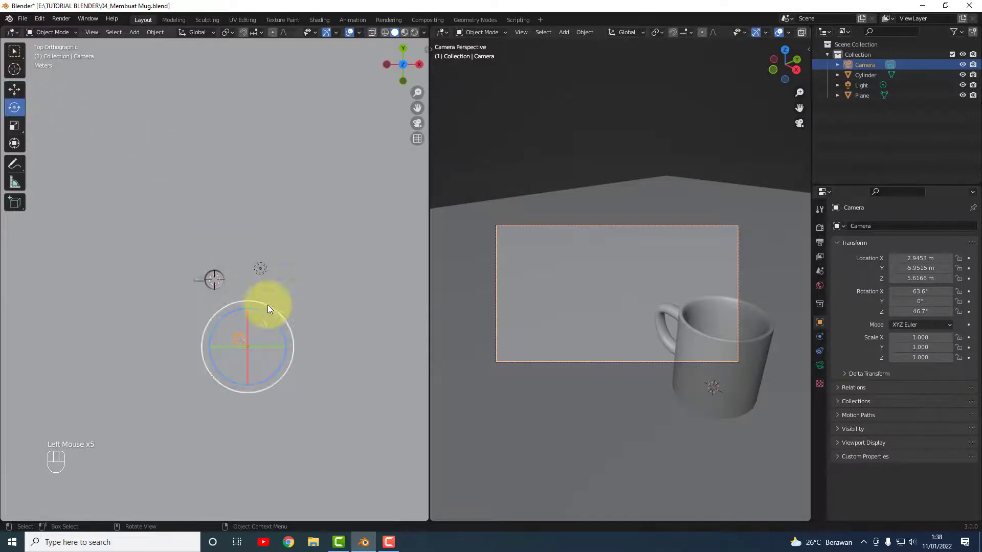
pyautogui.moveTo(264, 314); pyautogui.dragTo(279, 318)
pyautogui.click(14, 92)
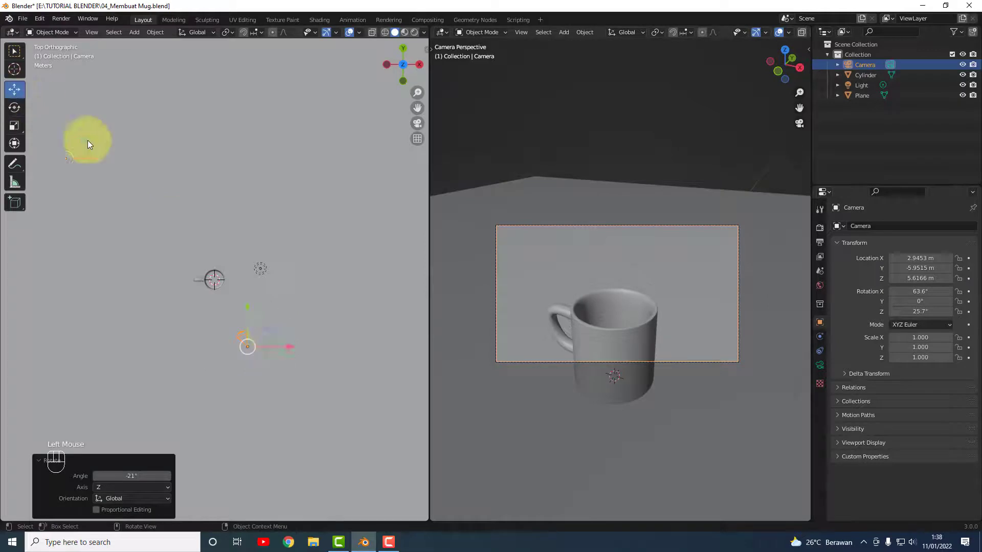
pyautogui.moveTo(269, 346); pyautogui.dragTo(264, 346)
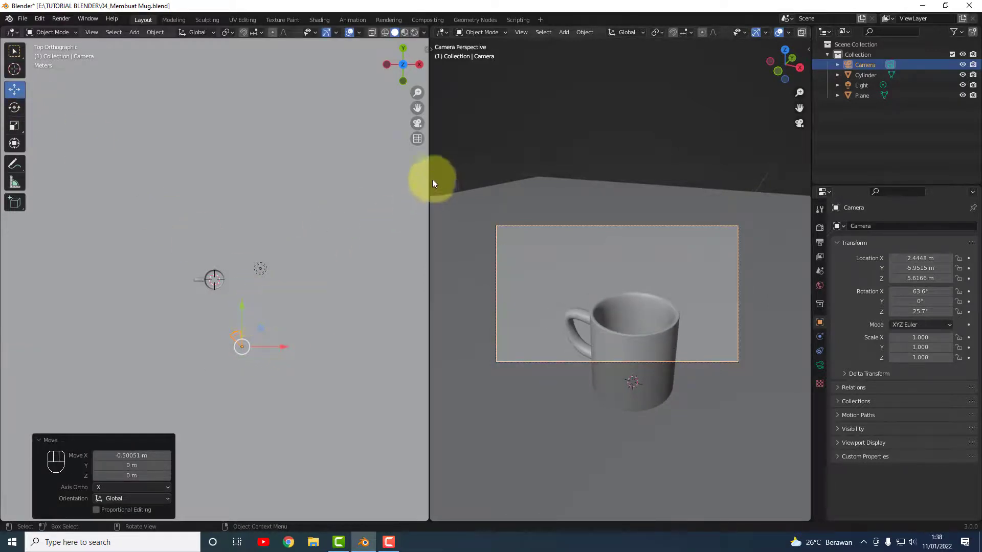
# - In the Left view, move the camera back along Y to about -7.98 m and adjust its height to about 5.09 m
pyautogui.scroll(-3, 358, 306)
pyautogui.scroll(2, 369, 338)
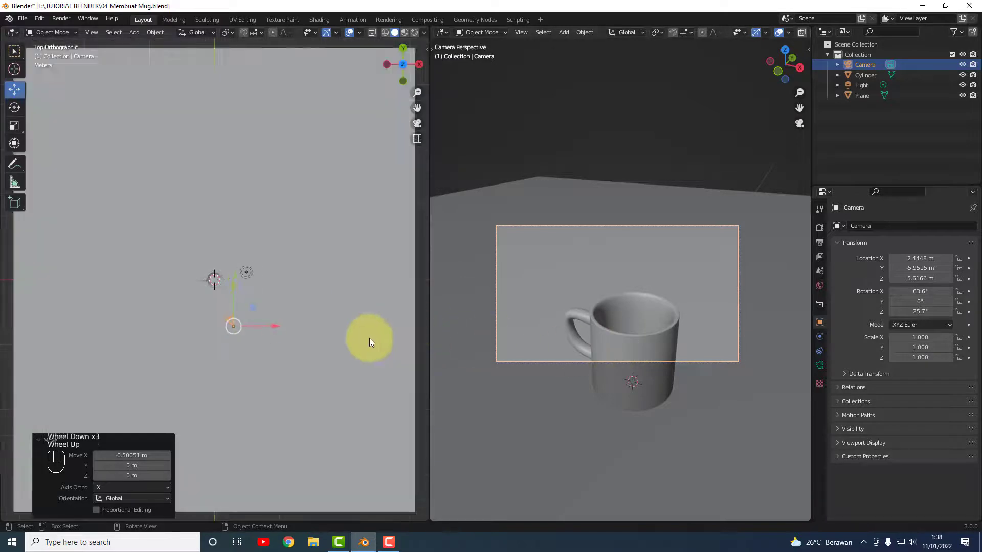
pyautogui.scroll(-1, 321, 335)
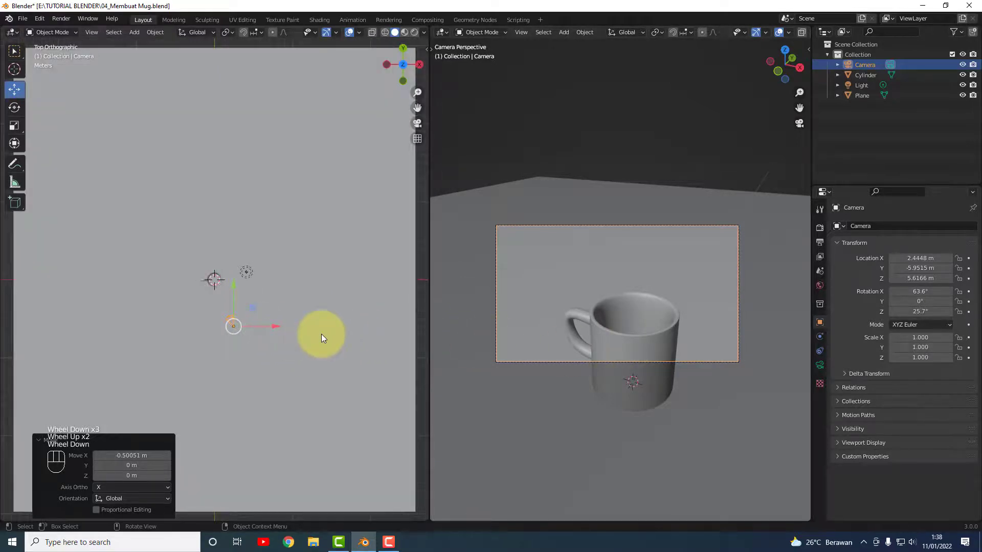
pyautogui.press('`')
pyautogui.click(258, 330)
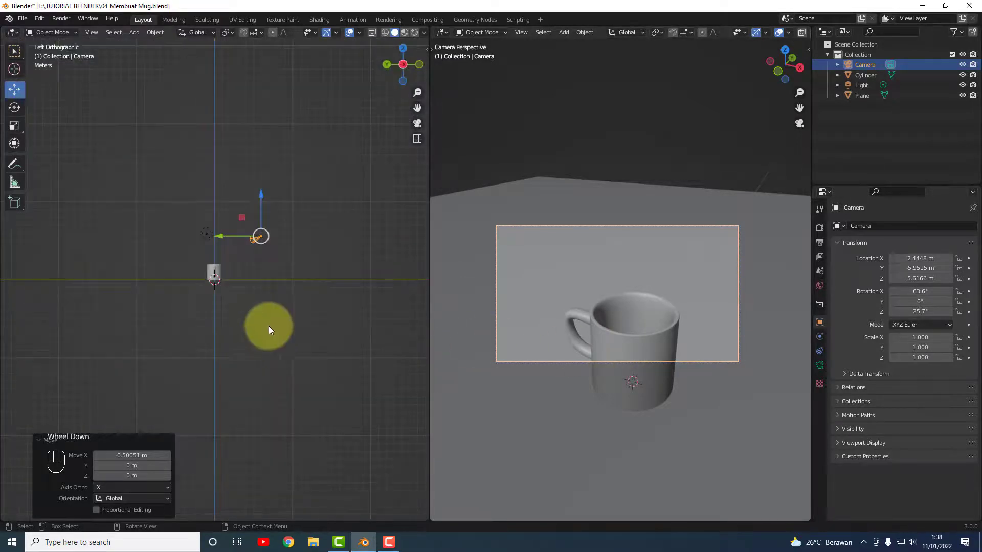
pyautogui.moveTo(263, 207); pyautogui.dragTo(266, 218)
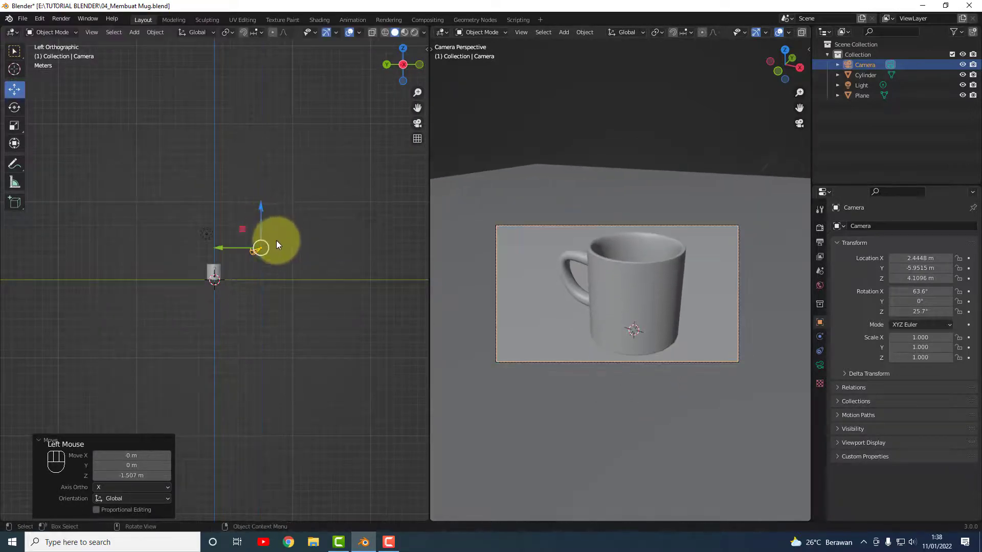
pyautogui.moveTo(235, 248); pyautogui.dragTo(253, 247)
pyautogui.moveTo(277, 241); pyautogui.dragTo(283, 215)
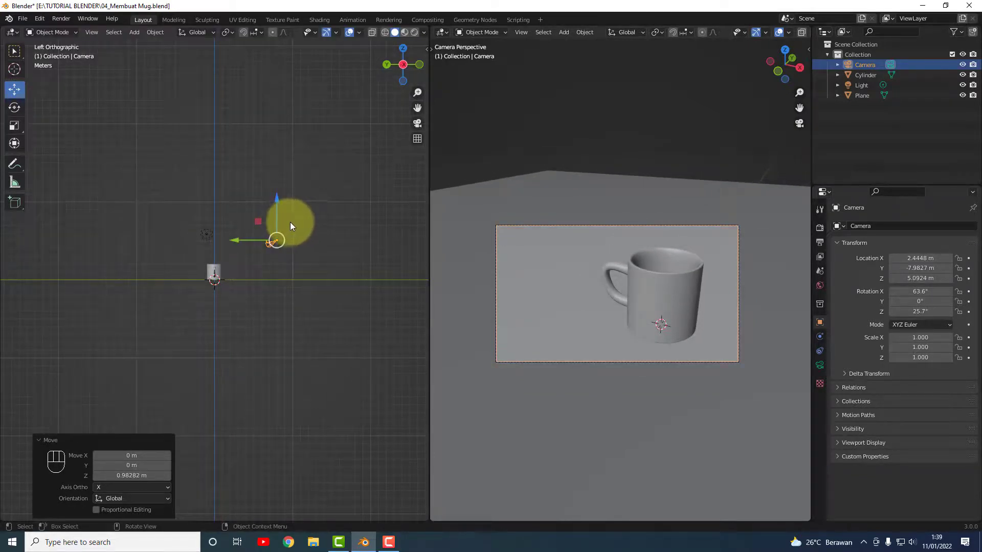
# - Deselect the camera and join the two viewports into a single camera view
pyautogui.click(615, 140)
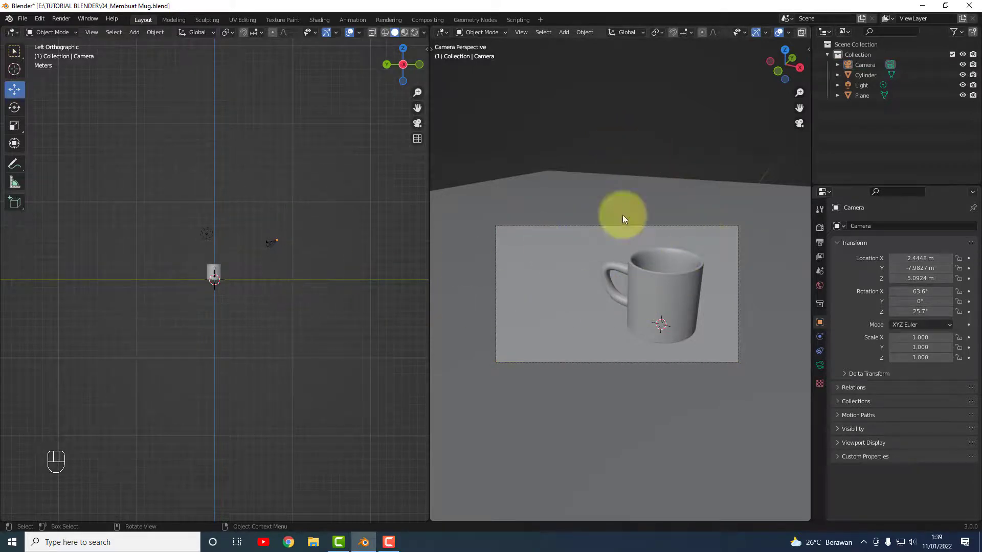
pyautogui.click(662, 122)
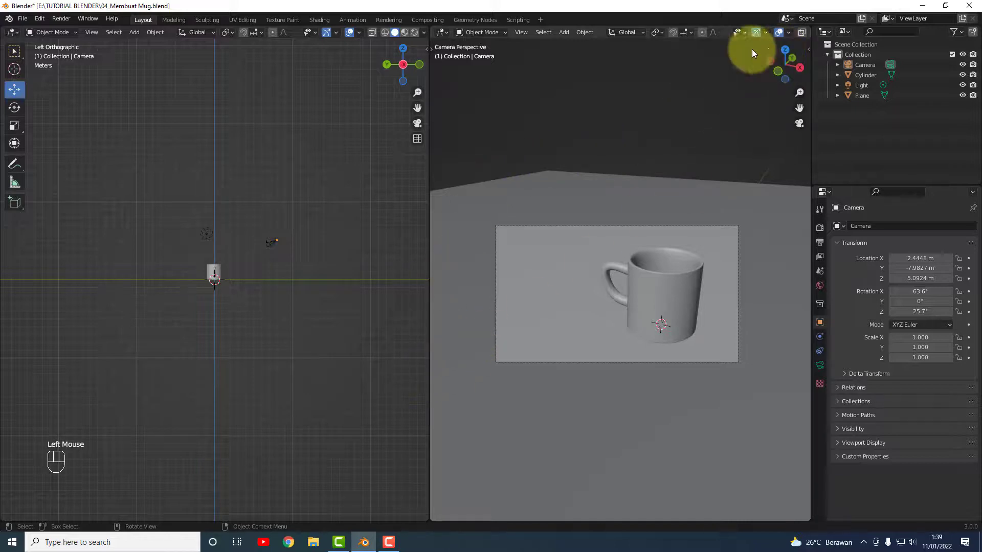
pyautogui.rightClick(299, 35)
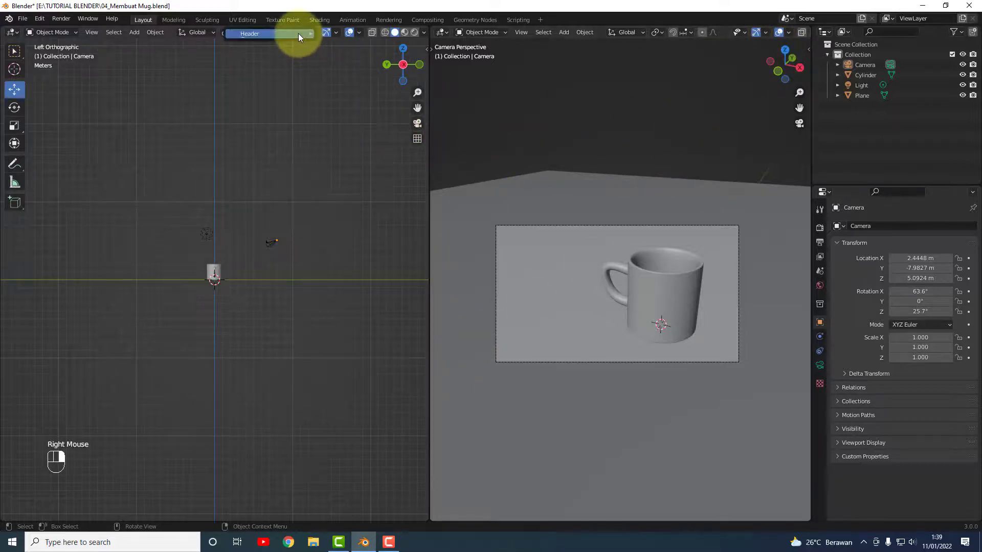
pyautogui.click(339, 143)
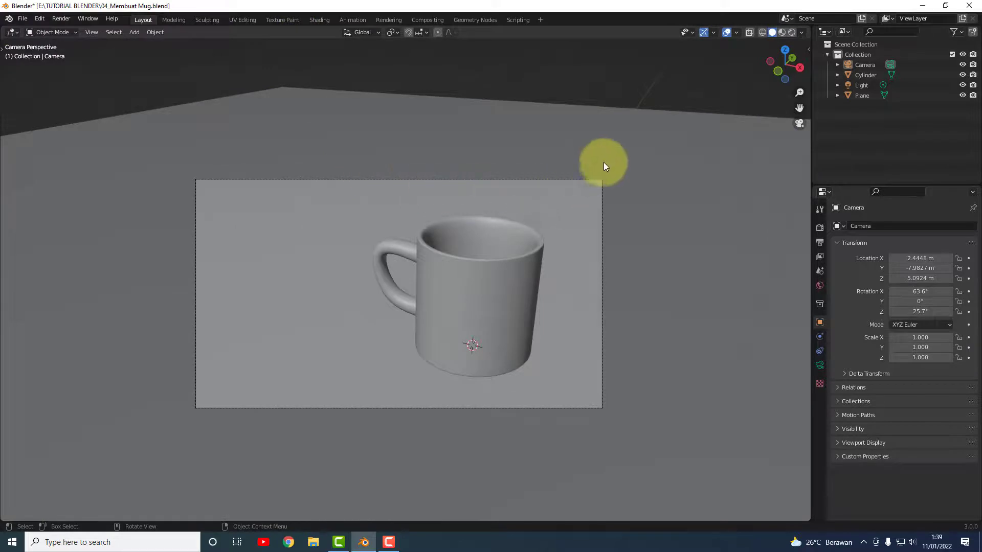
# - Enable Screencast Keys in the viewport sidebar and hide the sidebar again
pyautogui.press('n')
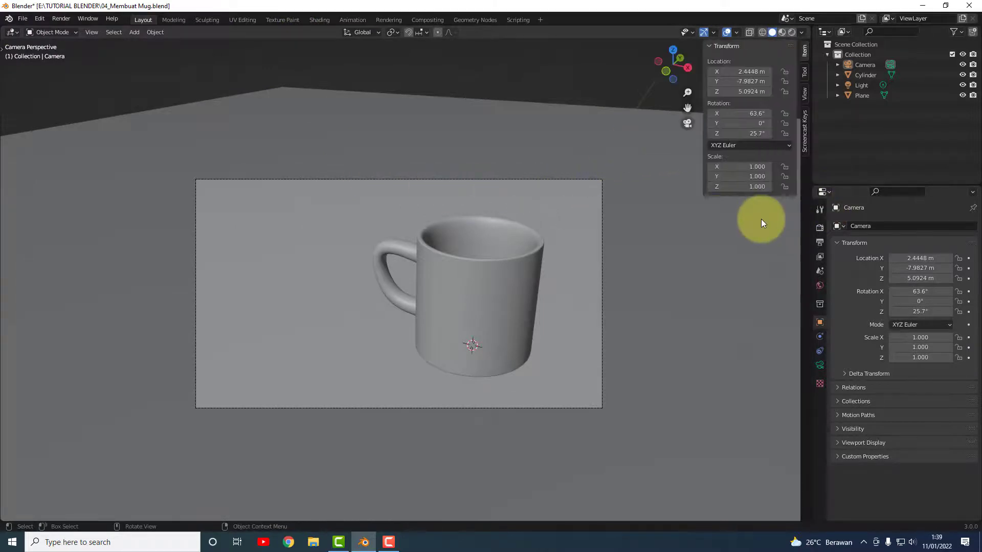
pyautogui.click(805, 156)
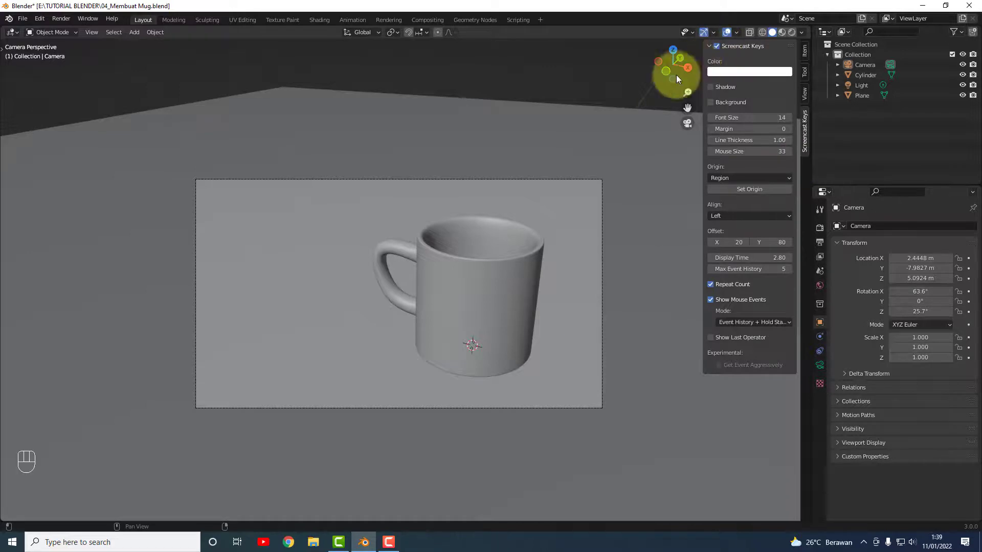
pyautogui.press('n')
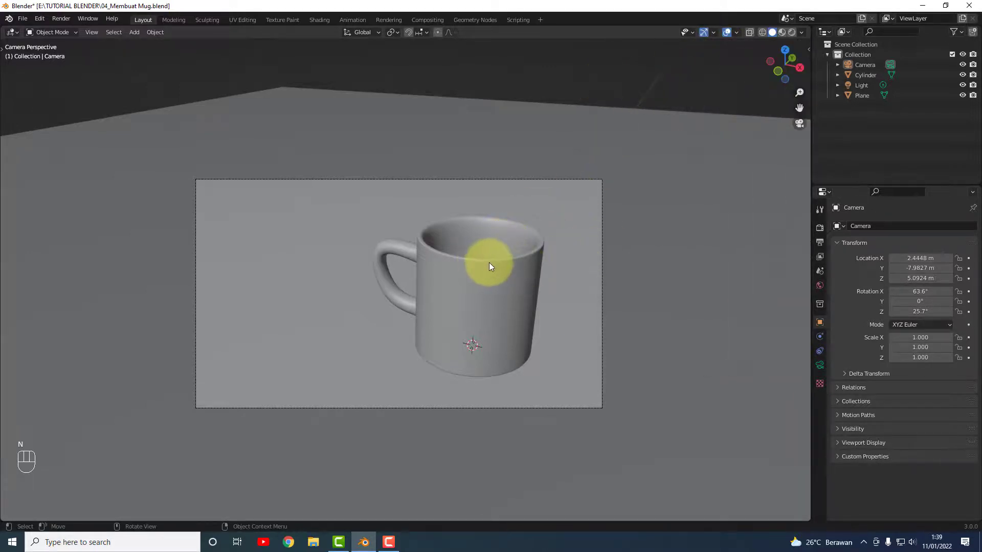
# - Preview the mug and floor in Rendered shading, and return the viewport to Solid shading
pyautogui.click(790, 33)
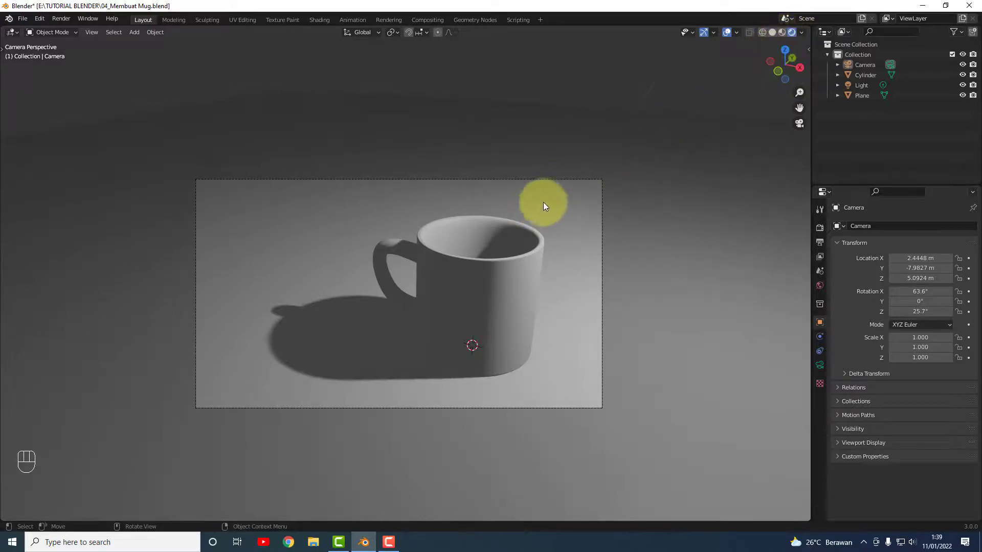
pyautogui.click(772, 32)
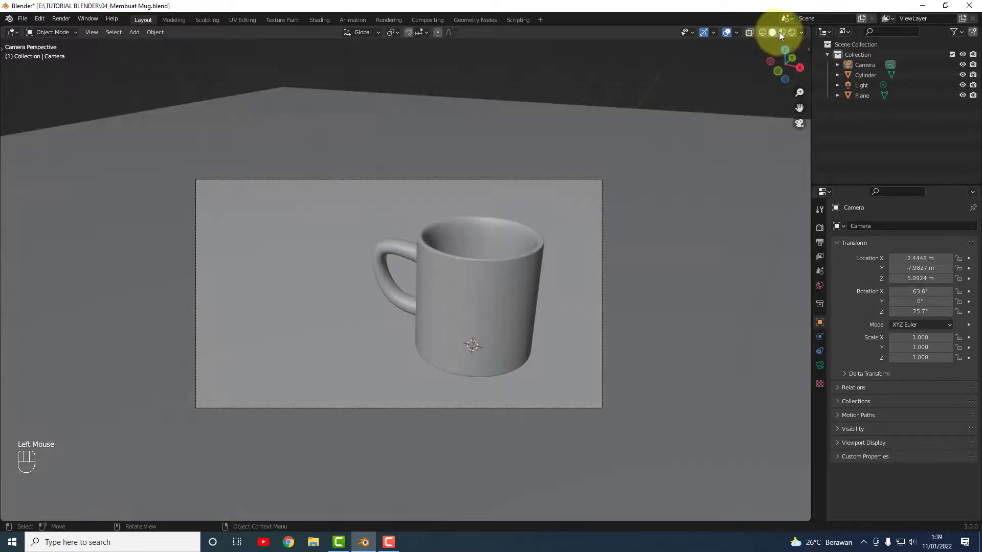
# - Select the light above the floor and move it along Y to about 3.28 m
pyautogui.scroll(-3, 512, 282)
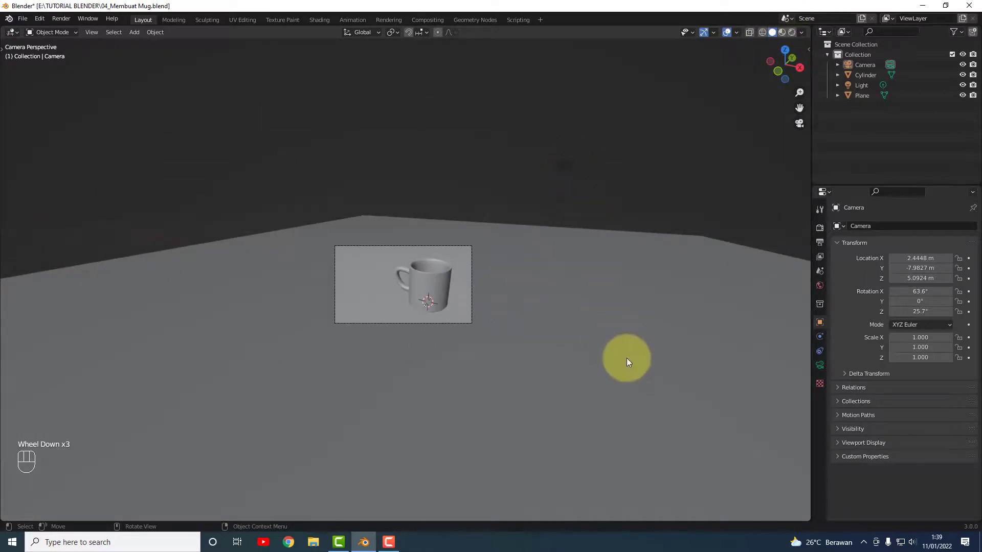
pyautogui.scroll(2, 560, 289)
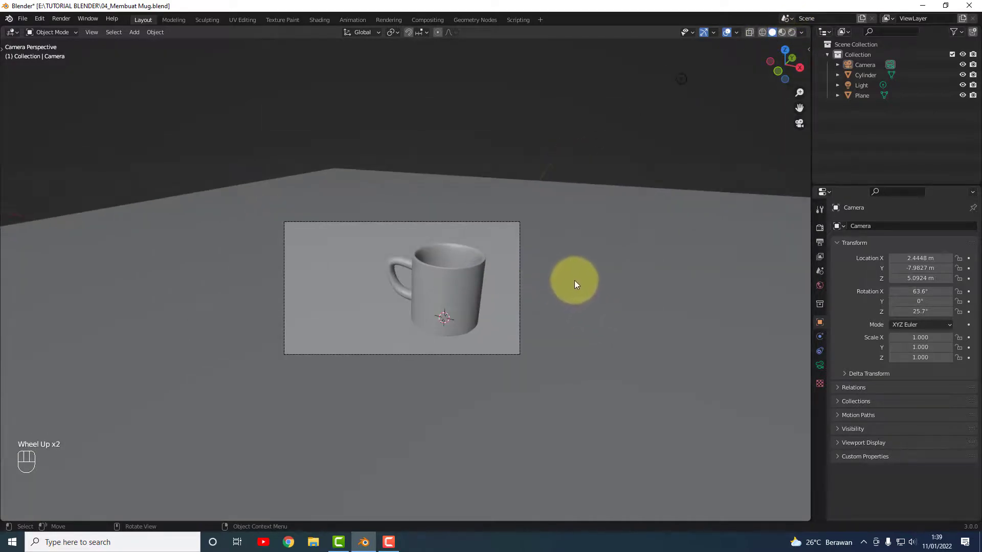
pyautogui.click(680, 80)
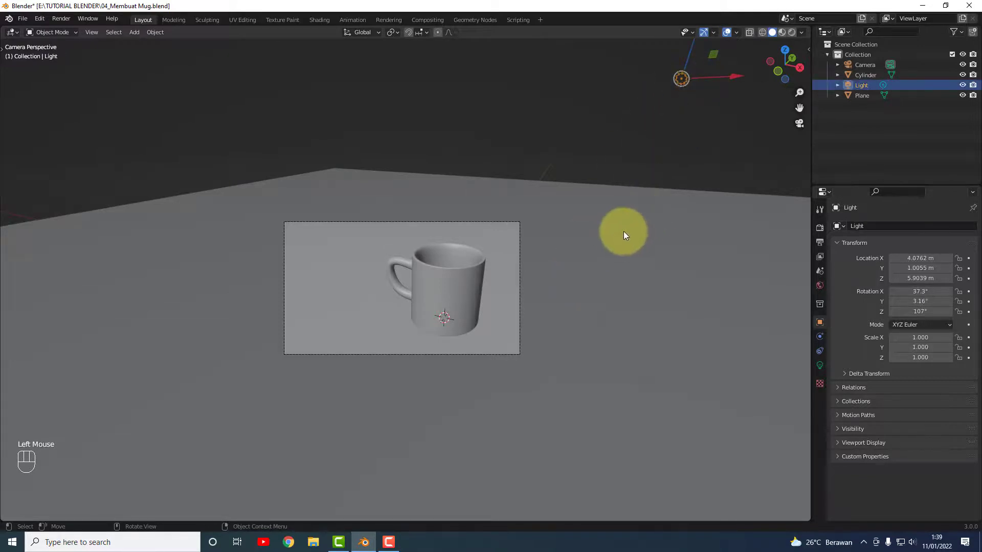
pyautogui.moveTo(623, 235); pyautogui.dragTo(593, 257, button='middle')
pyautogui.scroll(-3, 591, 259)
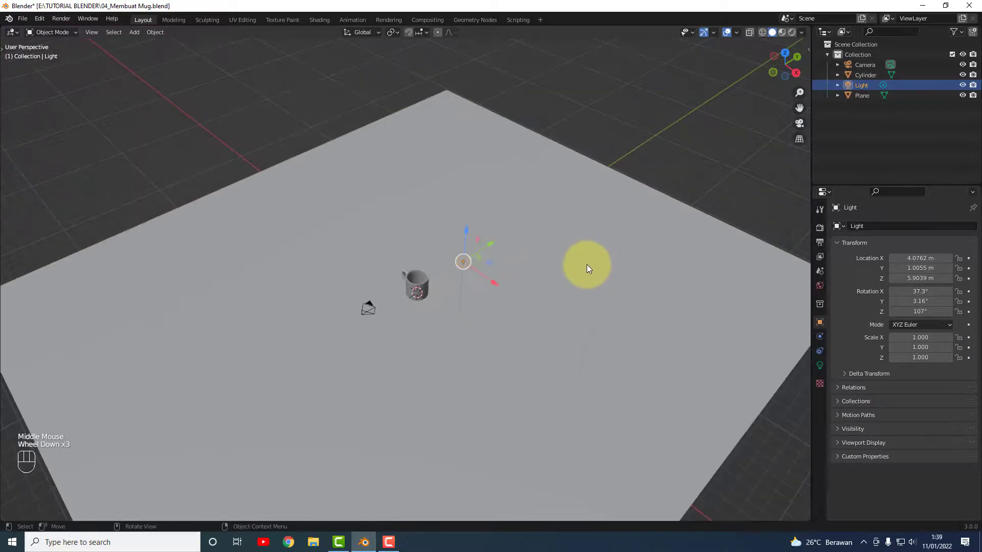
pyautogui.scroll(-1, 587, 265)
pyautogui.moveTo(535, 282); pyautogui.dragTo(442, 302, button='middle')
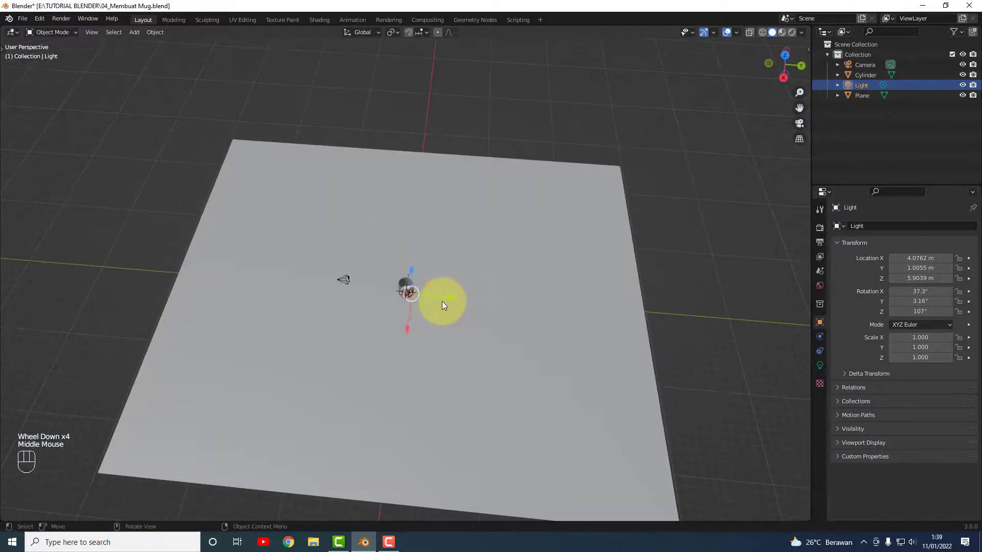
pyautogui.moveTo(449, 296); pyautogui.dragTo(516, 289)
pyautogui.moveTo(517, 289); pyautogui.dragTo(657, 229, button='middle')
# - Switch the viewport to Rendered shading and move the light to about X 4.66 m, Y -5.99 m
pyautogui.click(791, 32)
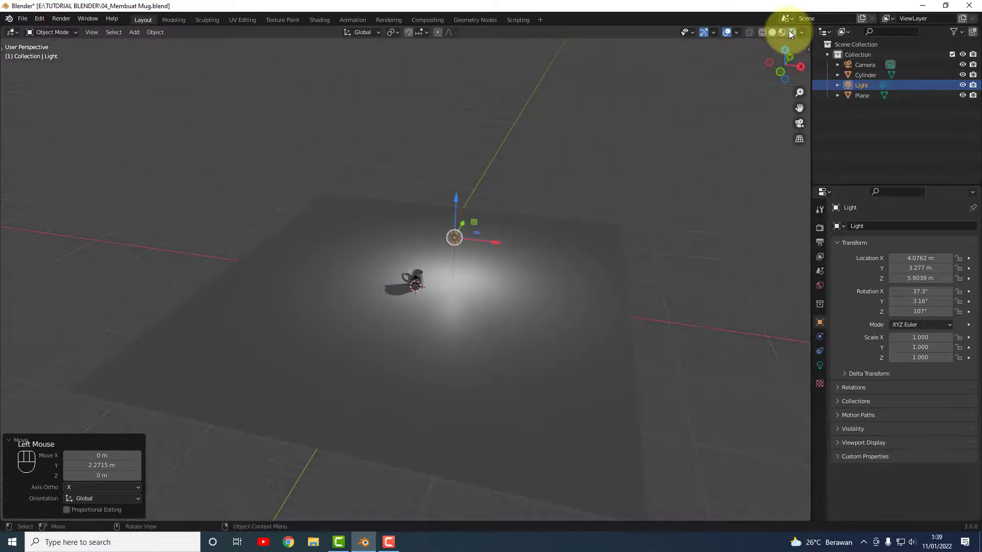
pyautogui.scroll(4, 399, 286)
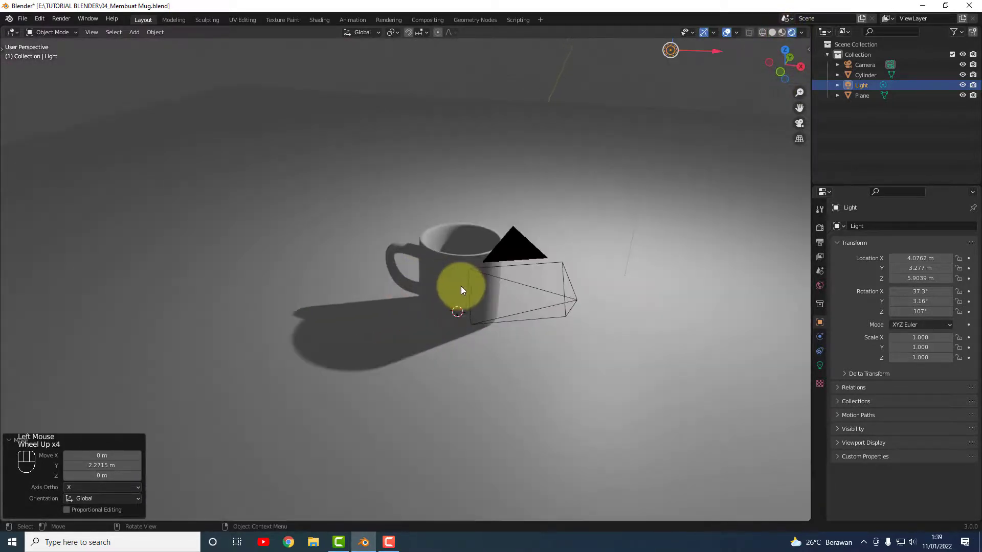
pyautogui.scroll(-2, 461, 286)
pyautogui.scroll(-3, 476, 287)
pyautogui.moveTo(556, 275); pyautogui.dragTo(445, 311, button='middle')
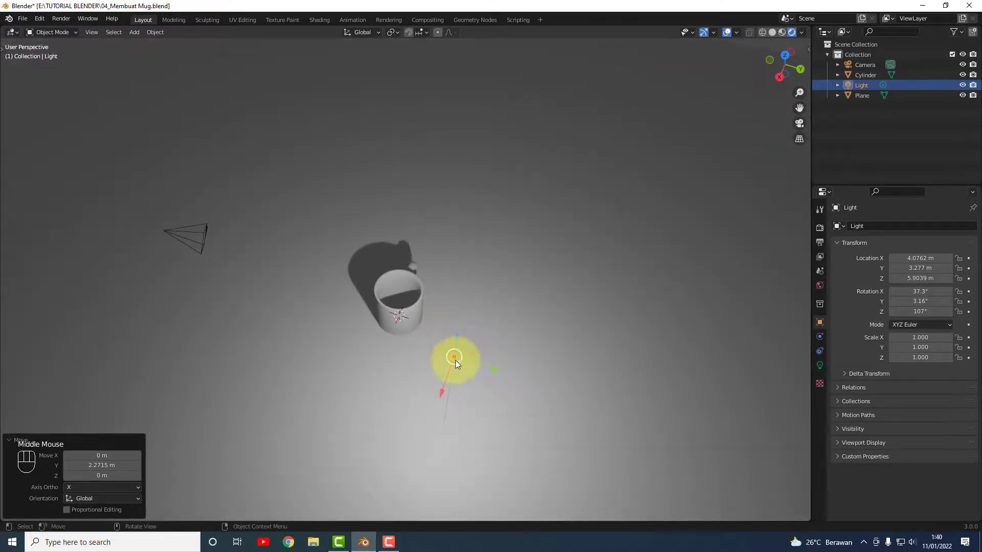
pyautogui.moveTo(441, 389); pyautogui.dragTo(195, 293)
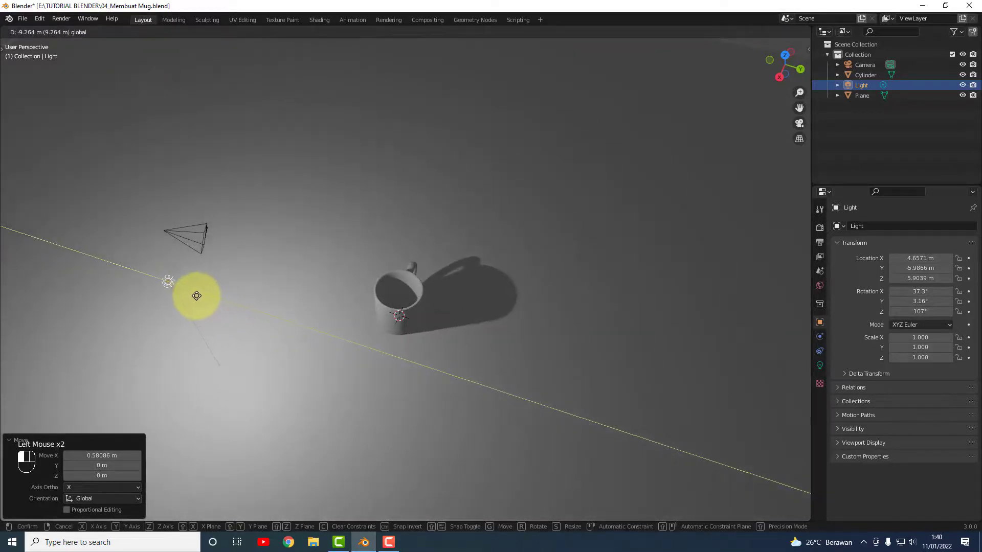
pyautogui.moveTo(432, 363); pyautogui.dragTo(561, 312, button='middle')
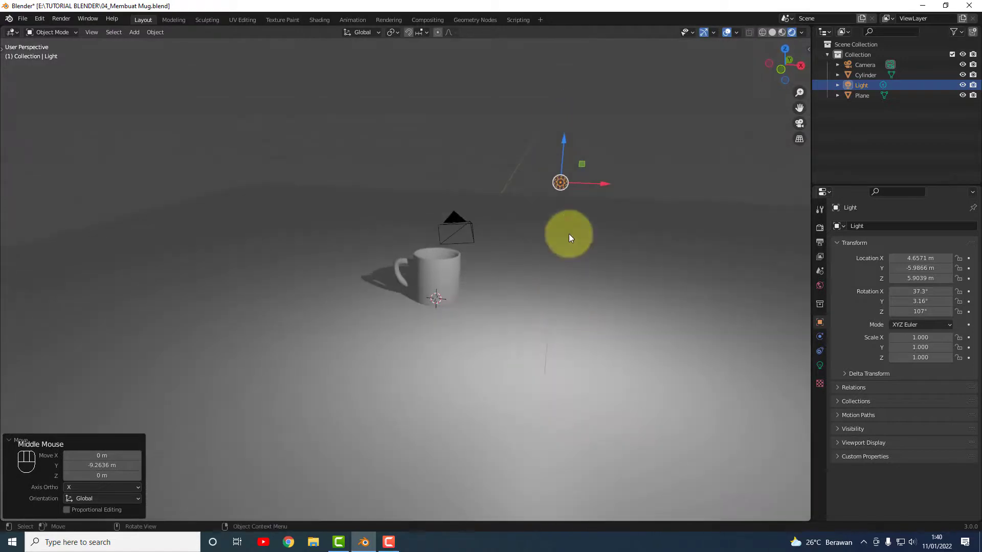
# - Move the light along Y to about -4.74 m and view the scene through the camera
pyautogui.scroll(-2, 530, 311)
pyautogui.scroll(3, 528, 312)
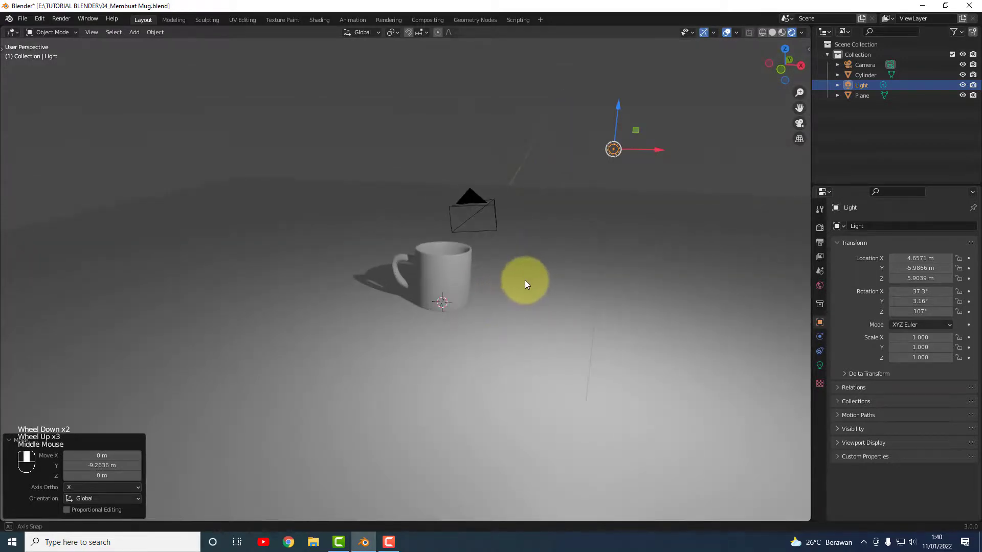
pyautogui.moveTo(524, 280); pyautogui.dragTo(449, 308, button='middle')
pyautogui.moveTo(272, 328); pyautogui.dragTo(332, 326)
pyautogui.moveTo(395, 361); pyautogui.dragTo(481, 329, button='middle')
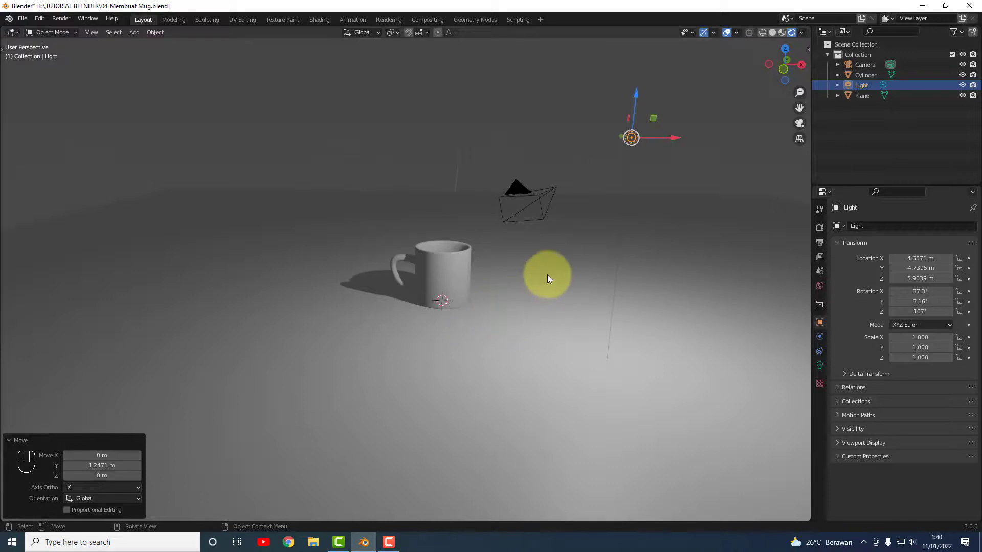
pyautogui.moveTo(540, 283)
pyautogui.mouseDown(button='middle')
pyautogui.moveTo(519, 303)
pyautogui.moveTo(528, 295)
pyautogui.mouseUp(button='middle')
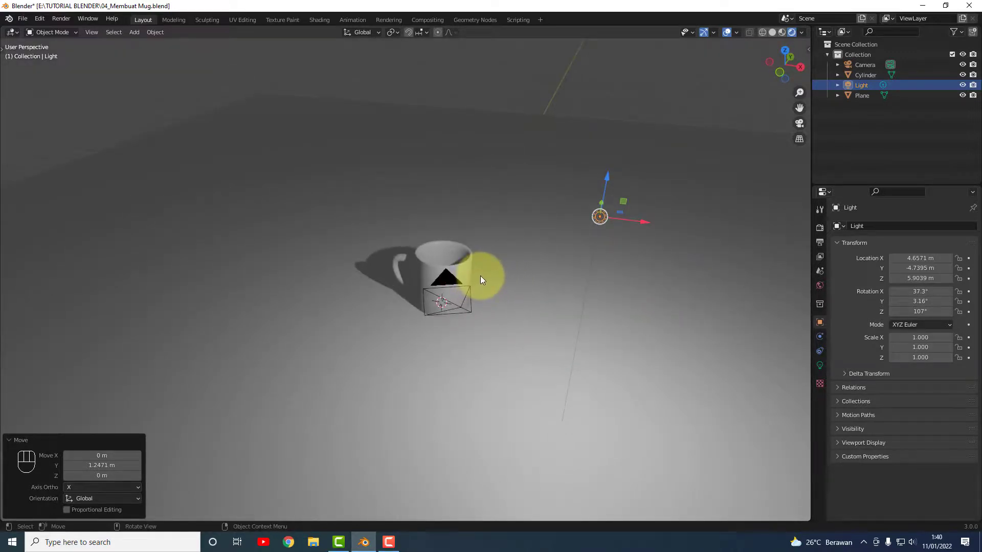
pyautogui.press('`')
pyautogui.click(428, 312)
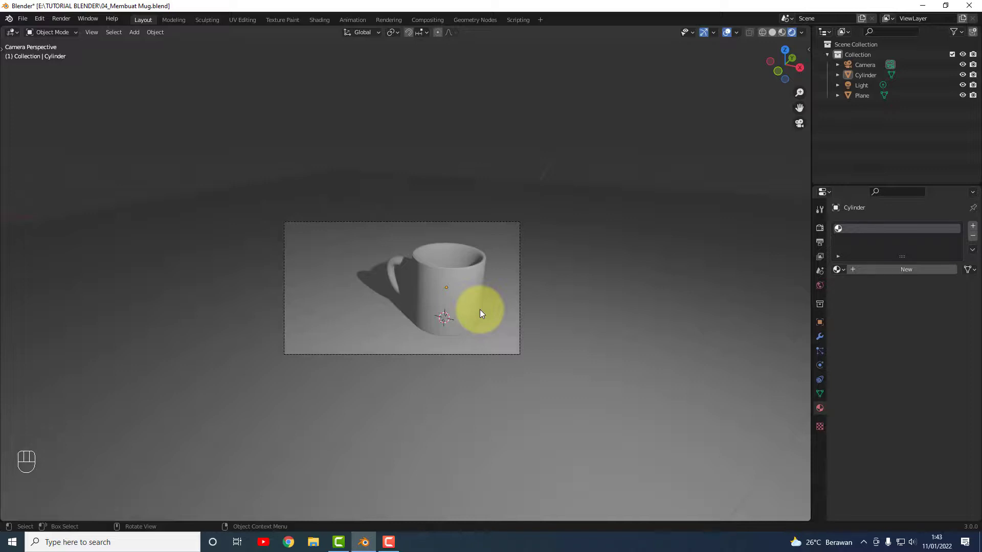
# - Render the camera's image of the mug to check it, and close the render window
pyautogui.scroll(3, 457, 309)
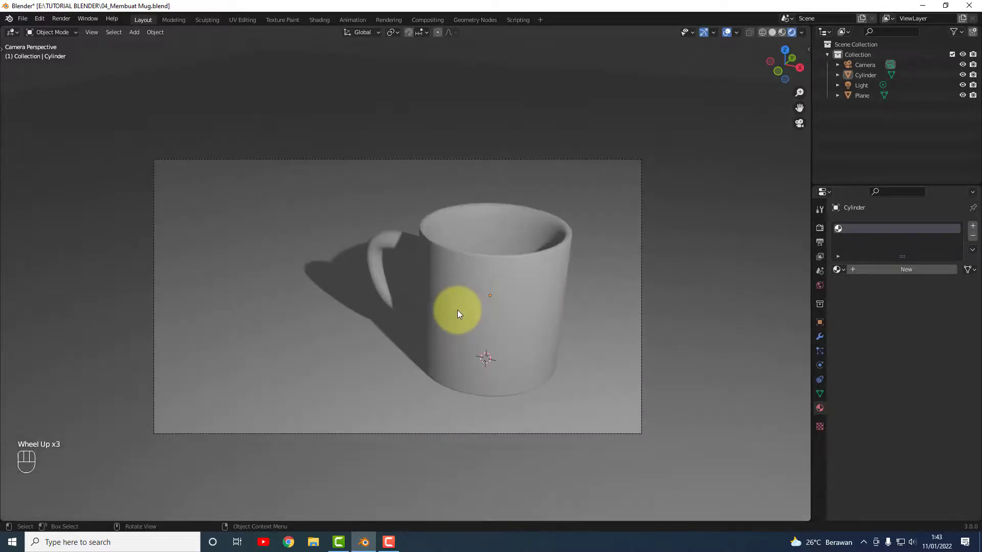
pyautogui.scroll(-1, 457, 309)
pyautogui.scroll(-1, 457, 314)
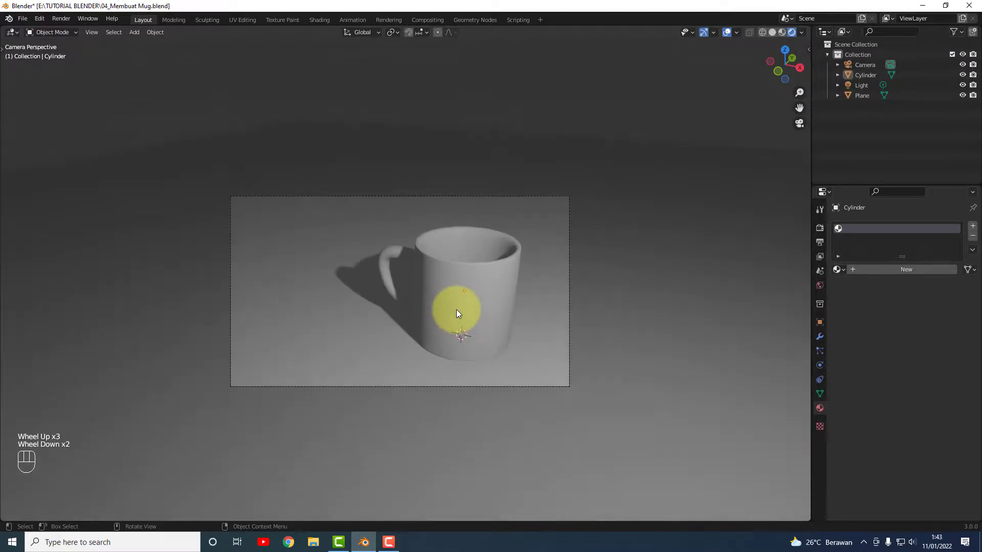
pyautogui.click(62, 19)
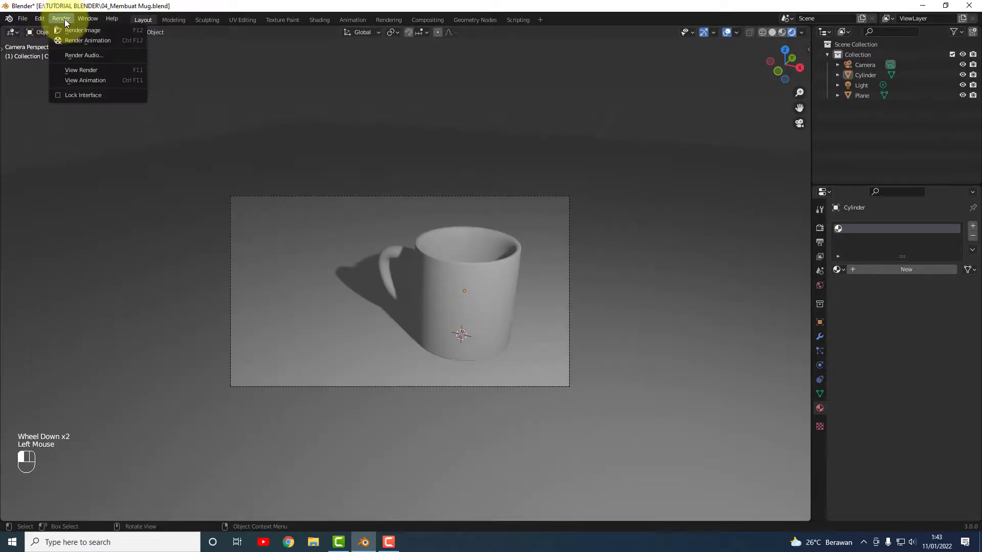
pyautogui.click(70, 31)
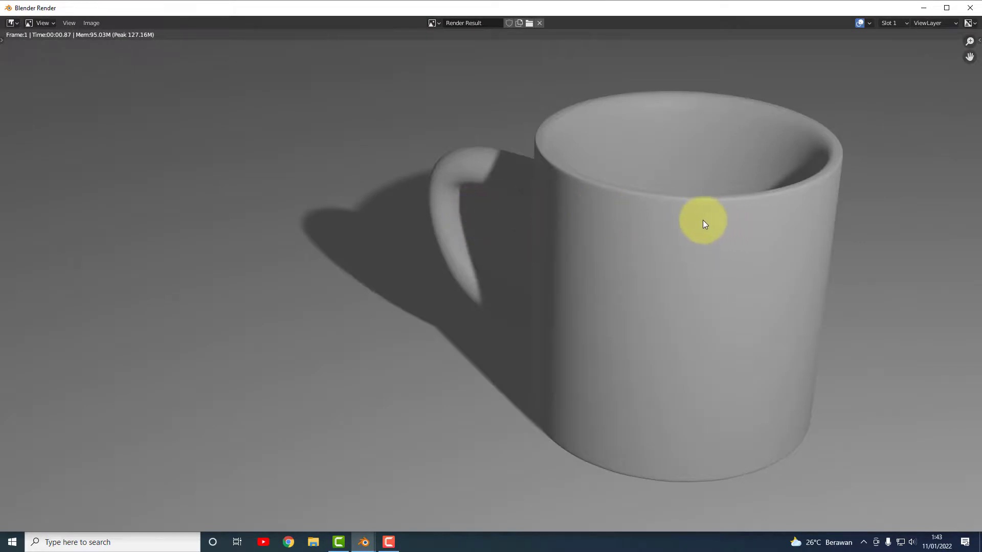
pyautogui.click(970, 7)
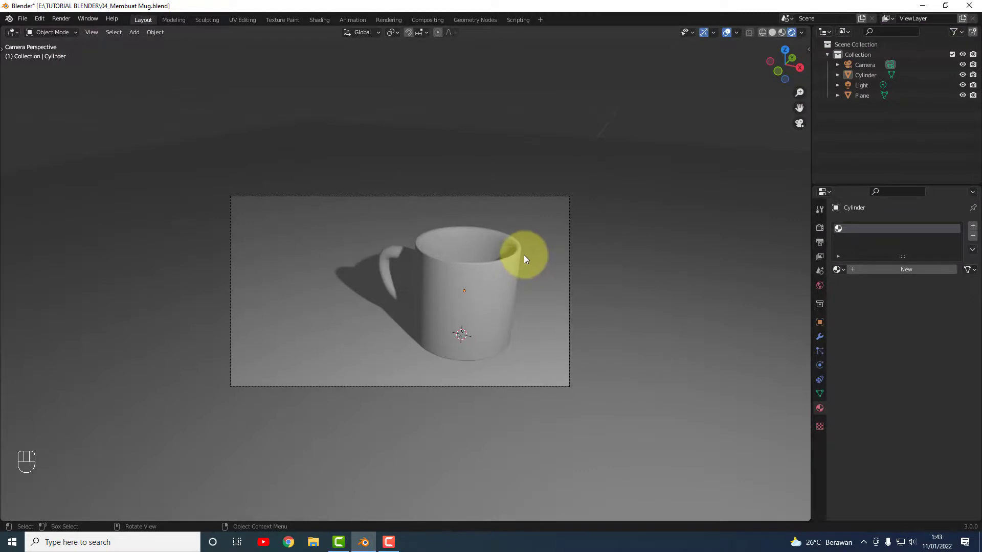
# - In the Top view, select the camera and shift it along X by about -0.34 m twice
pyautogui.scroll(-3, 524, 256)
pyautogui.scroll(1, 522, 260)
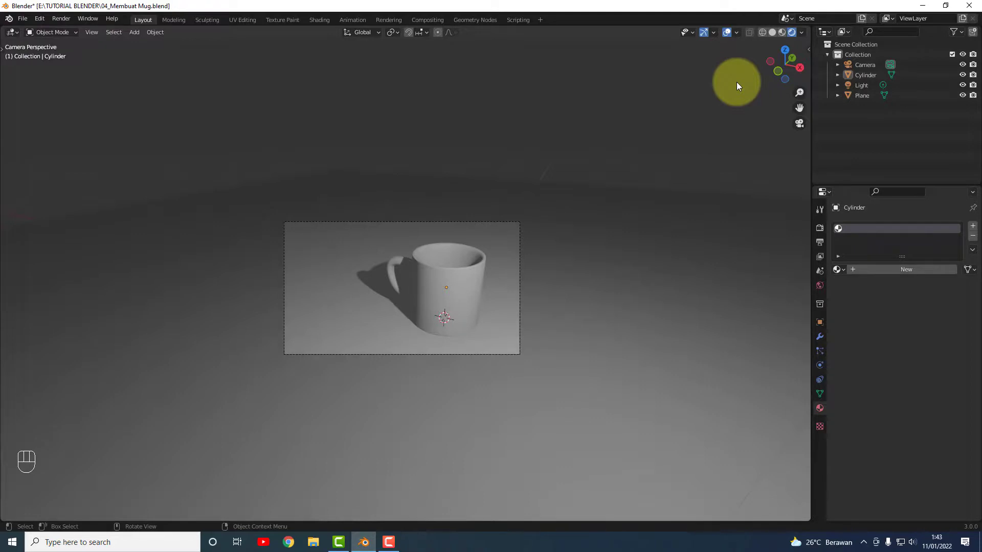
pyautogui.press('`')
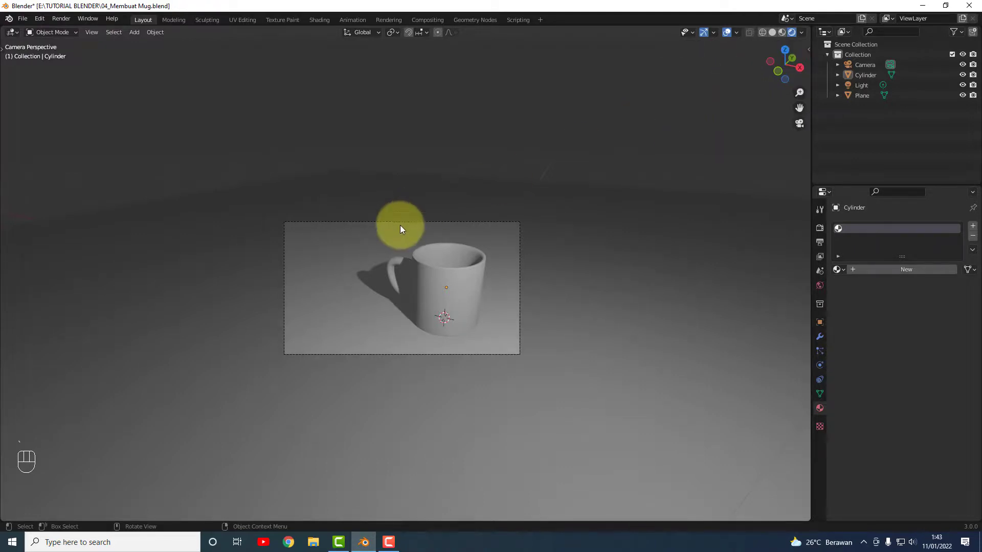
pyautogui.press('`')
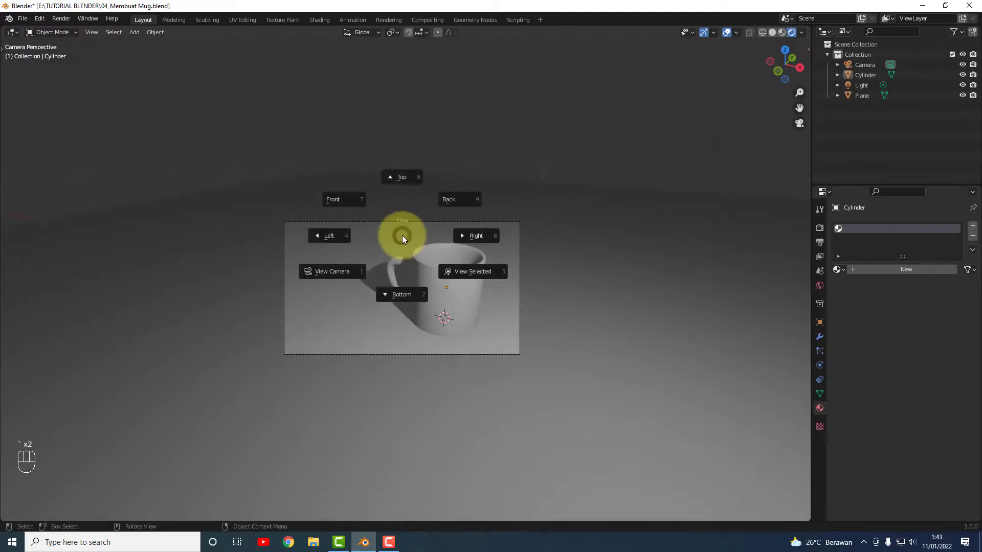
pyautogui.click(340, 240)
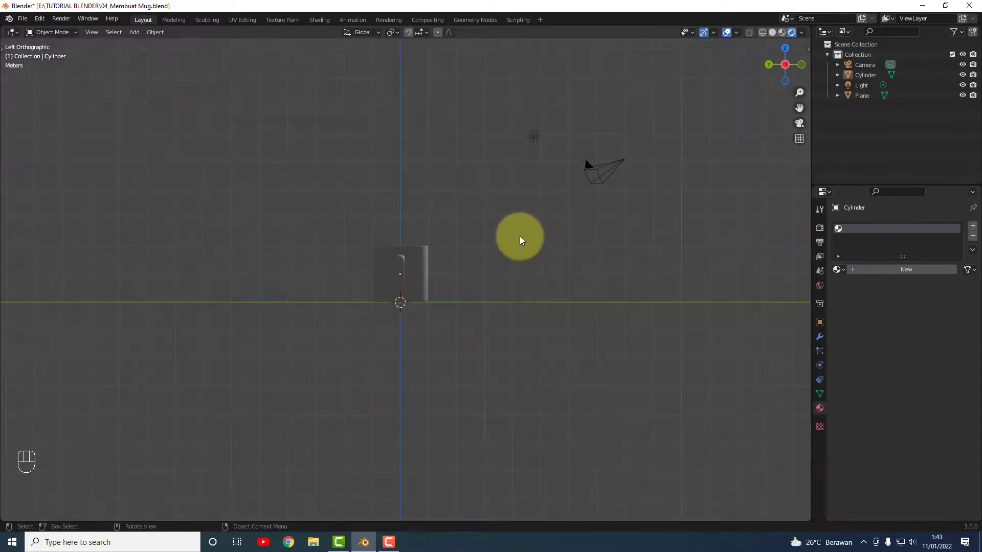
pyautogui.press('`')
pyautogui.click(536, 181)
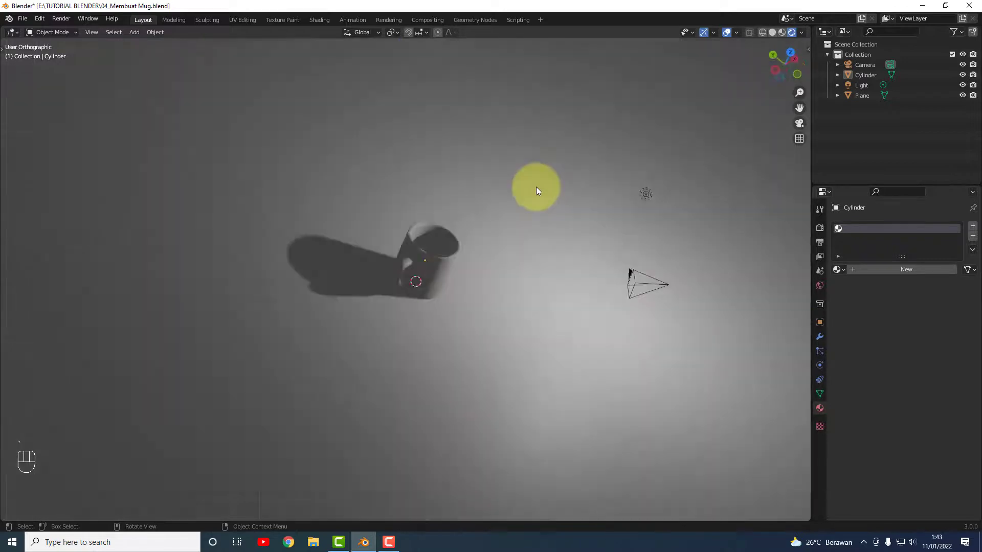
pyautogui.scroll(-2, 522, 469)
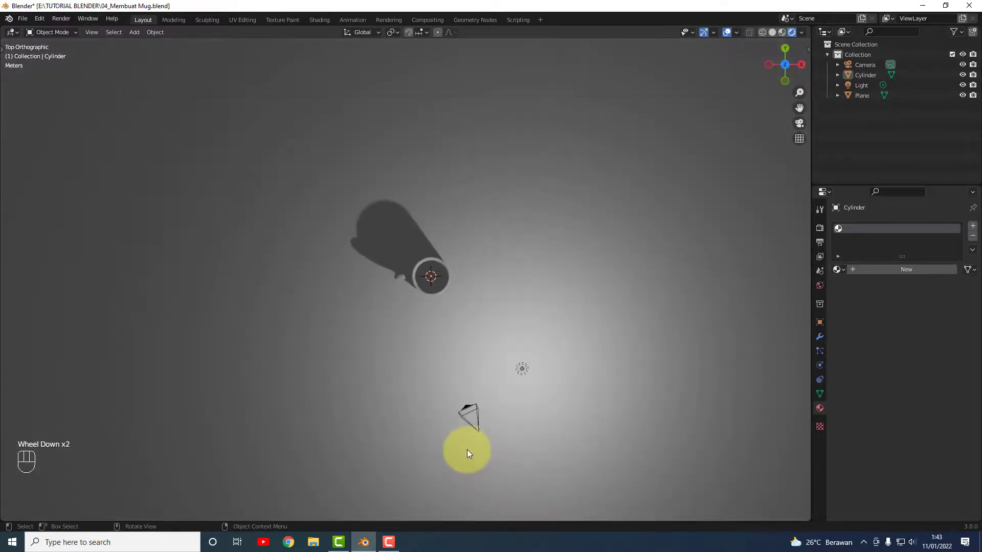
pyautogui.click(475, 429)
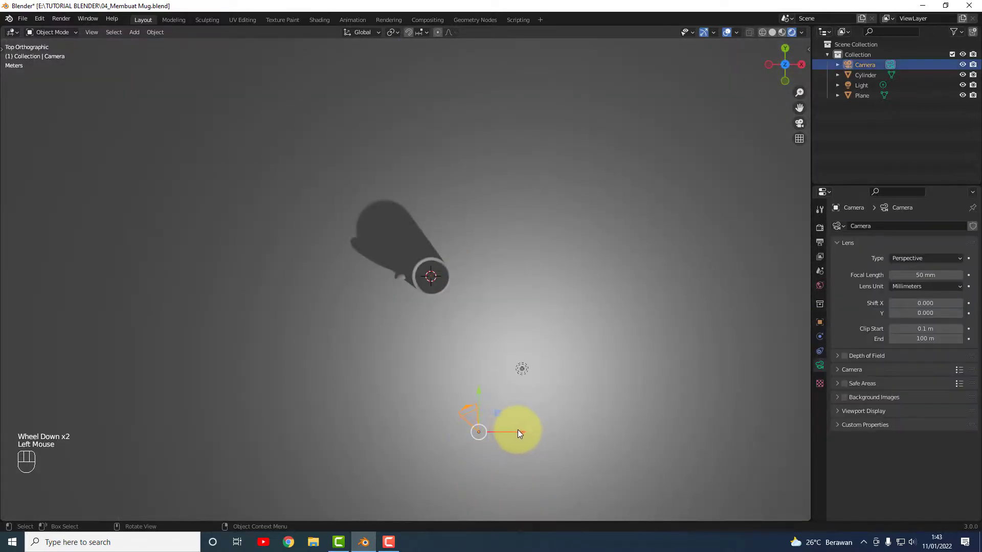
pyautogui.moveTo(517, 431); pyautogui.dragTo(507, 432)
pyautogui.click(465, 405)
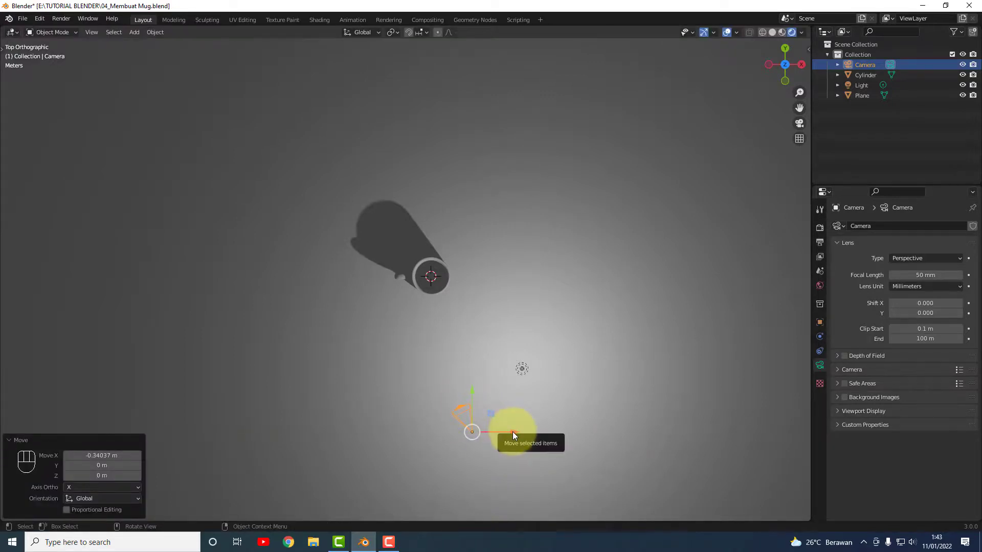
pyautogui.moveTo(511, 431); pyautogui.dragTo(503, 432)
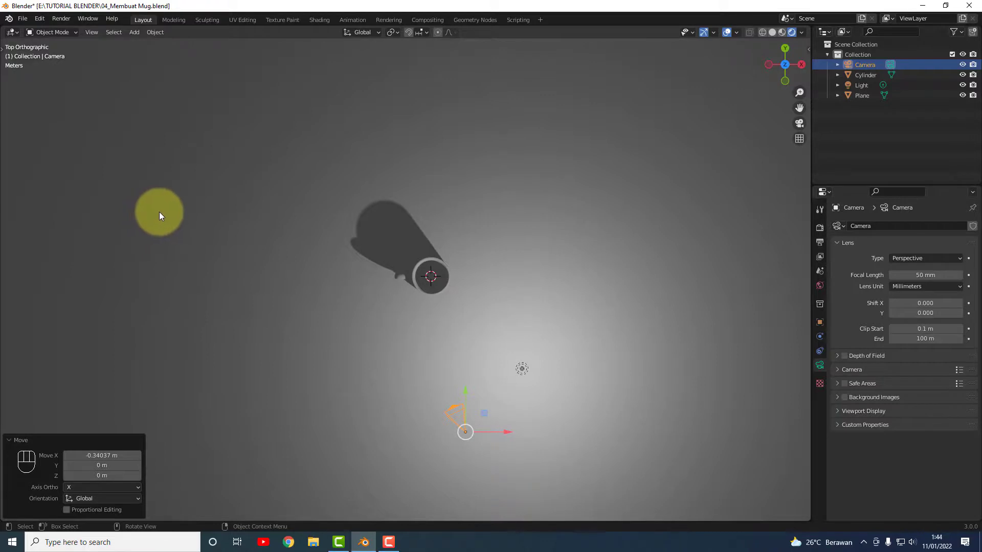
# - Show the viewport's tools and rotate the camera by about -8.47° around the global Z axis
pyautogui.click(12, 32)
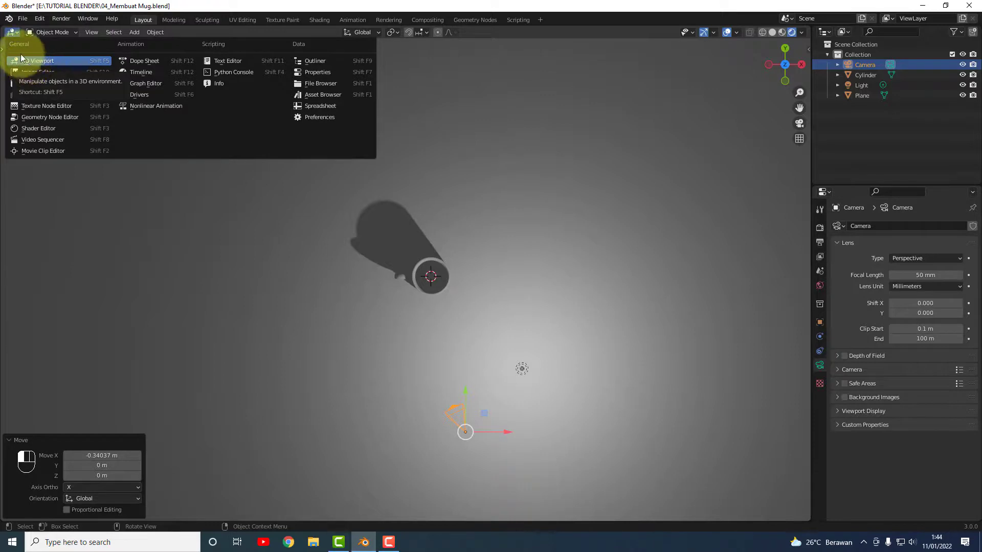
pyautogui.click(27, 63)
pyautogui.click(6, 51)
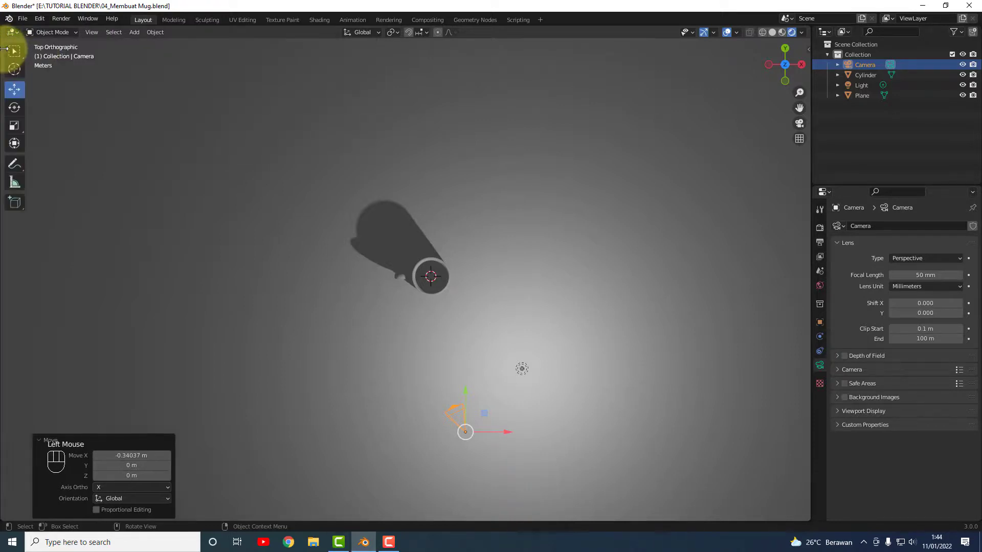
pyautogui.click(16, 108)
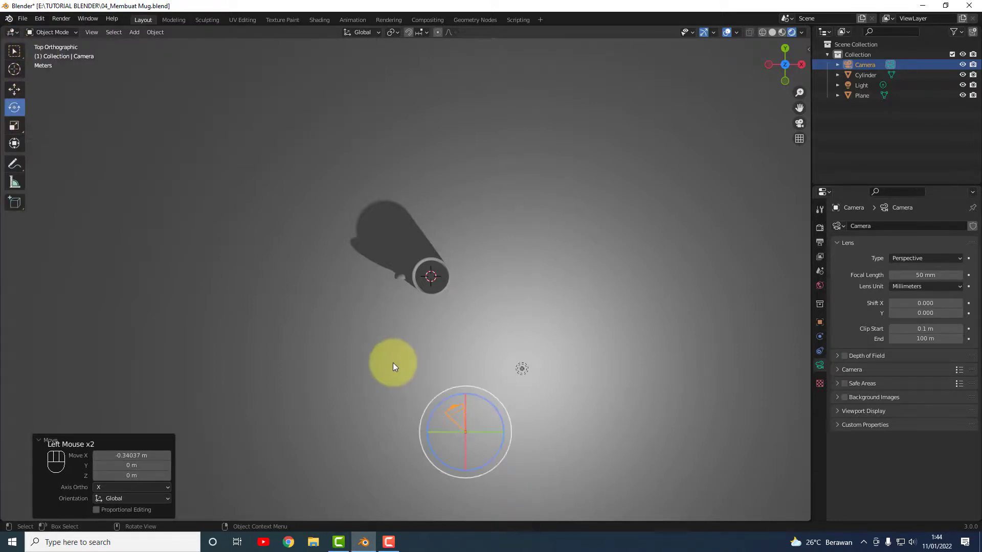
pyautogui.moveTo(476, 397); pyautogui.dragTo(479, 395)
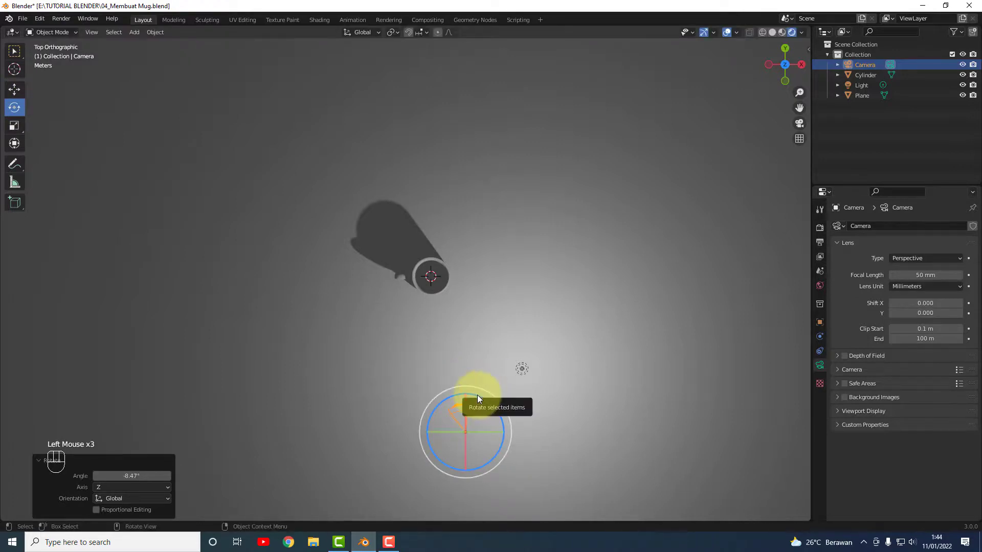
# - Return to the camera view and save the mug file
pyautogui.press('`')
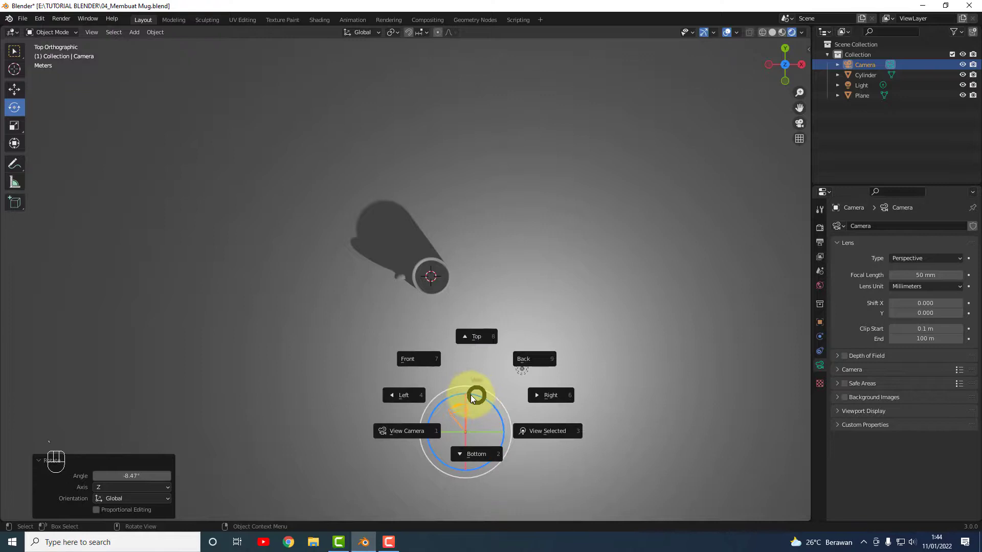
pyautogui.click(411, 431)
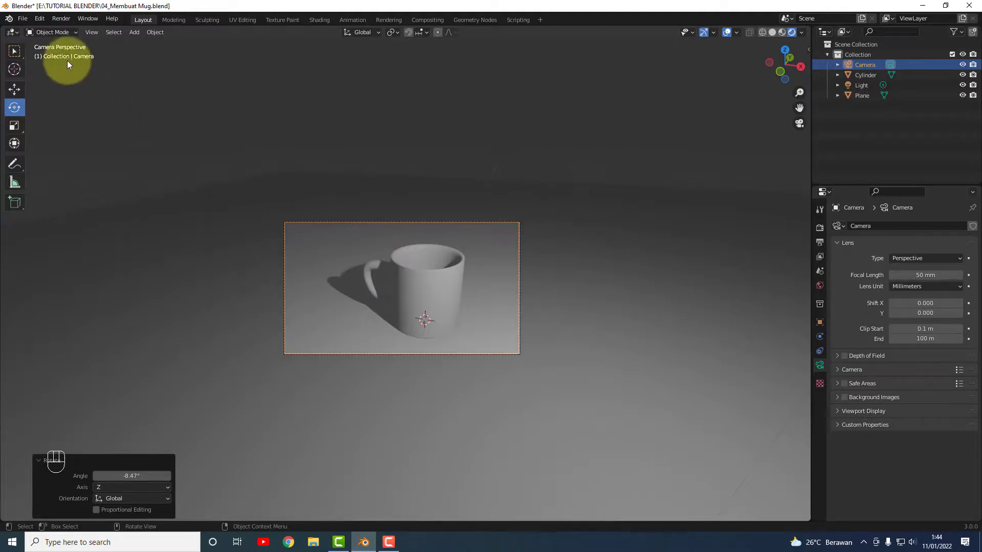
pyautogui.click(23, 19)
pyautogui.click(54, 91)
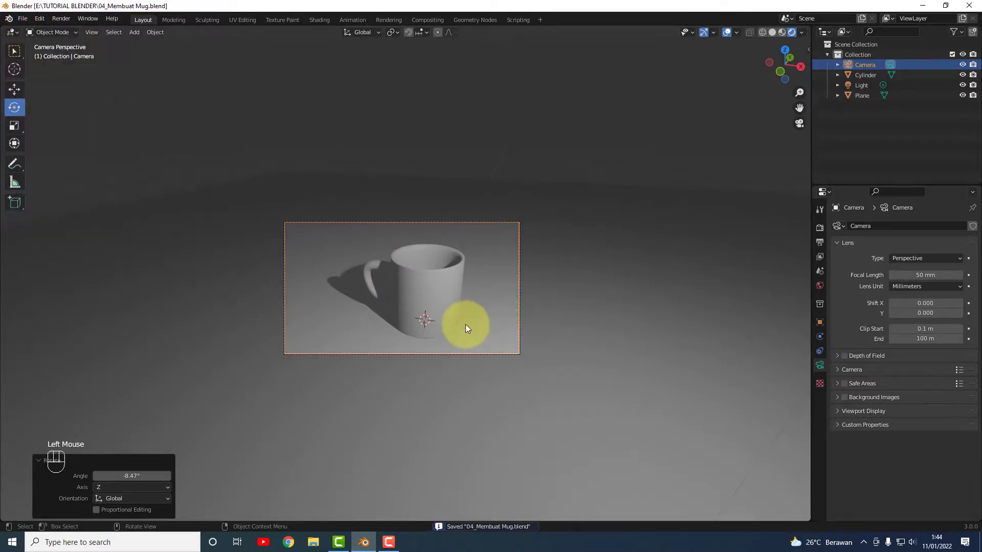
# - Render a still image of the mug from the rotated camera and shift the result slightly within the render window
pyautogui.click(61, 19)
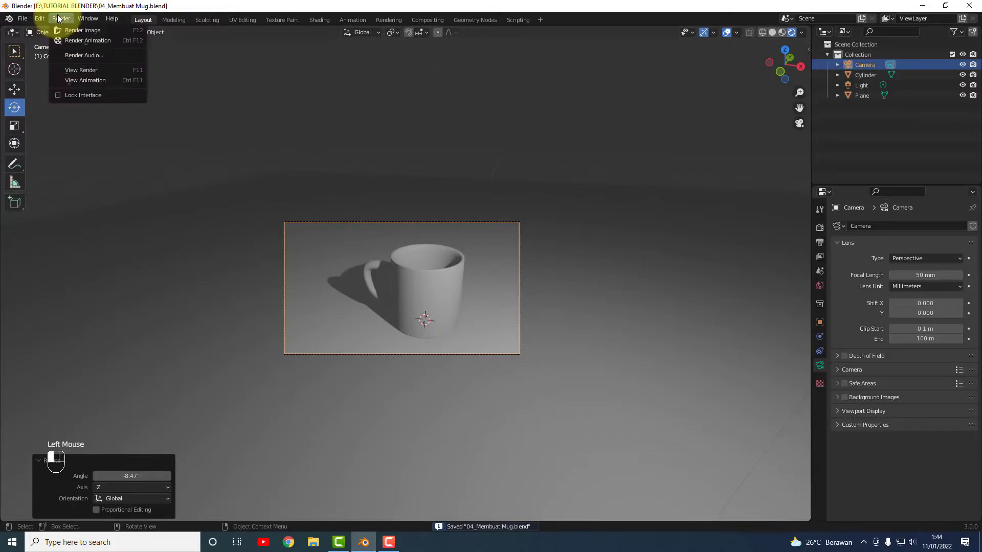
pyautogui.click(69, 30)
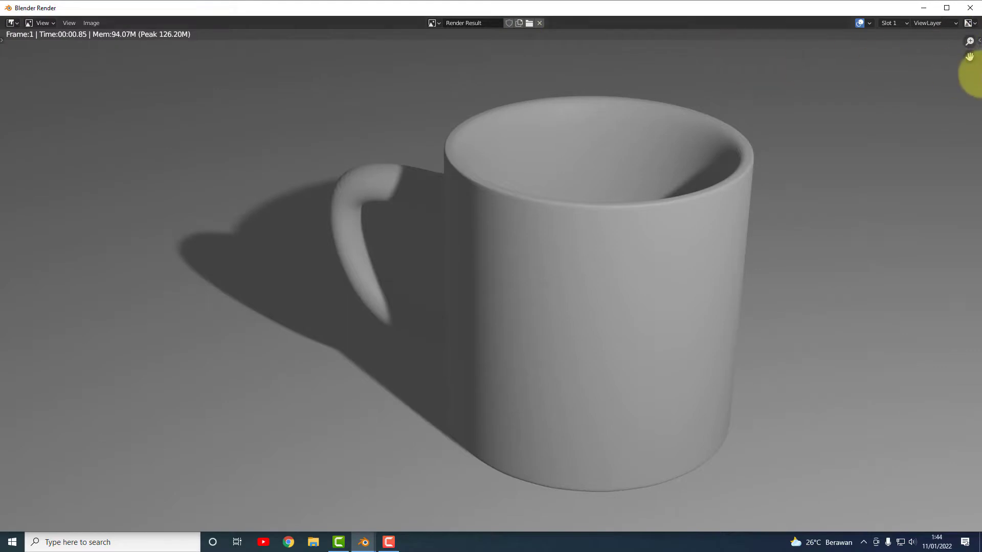
pyautogui.moveTo(969, 56); pyautogui.dragTo(941, 39)
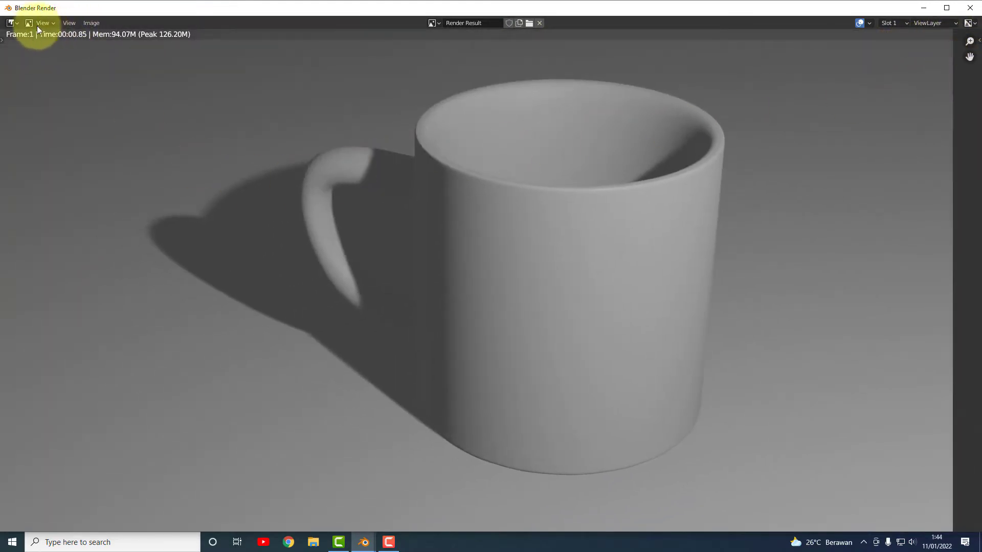
pyautogui.click(11, 23)
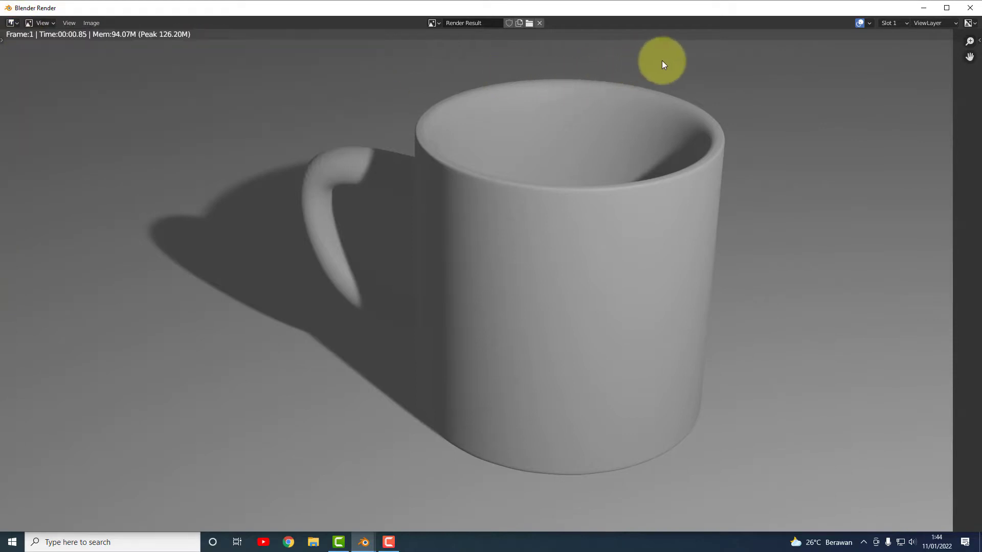
pyautogui.click(528, 22)
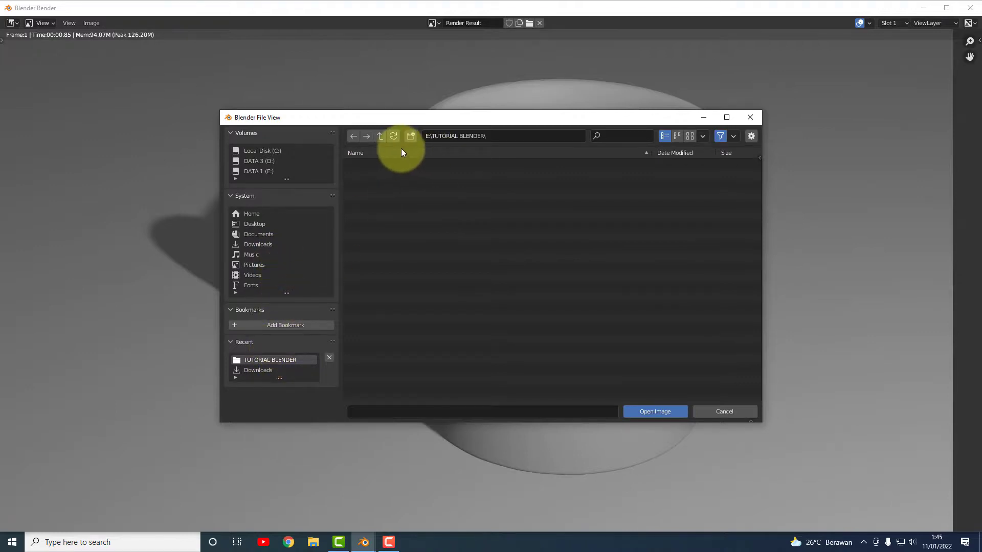
pyautogui.click(723, 412)
# - Switch to File Explorer, check the contents of the TUTORIAL BLENDER folder on drive E, and return to Blender's render window
pyautogui.click(324, 545)
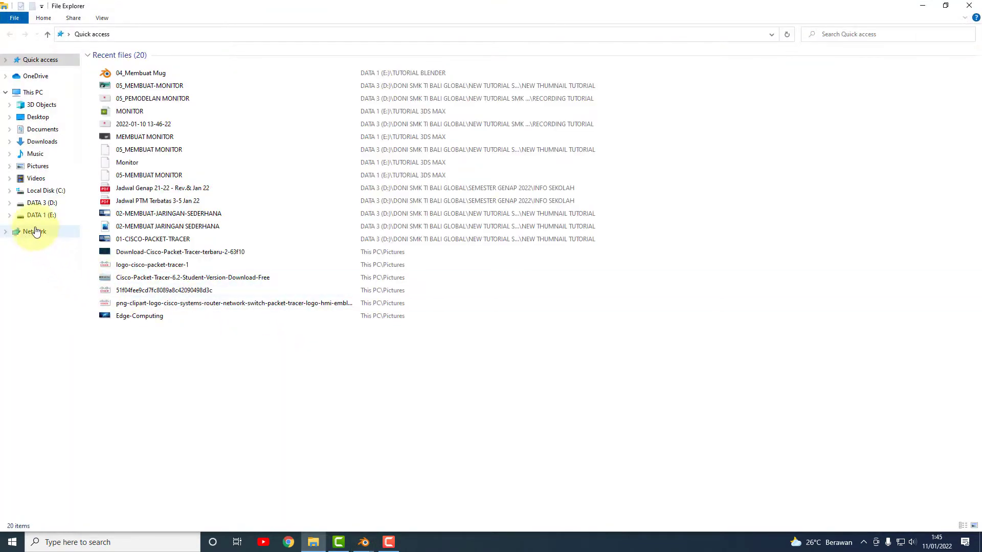
pyautogui.click(40, 215)
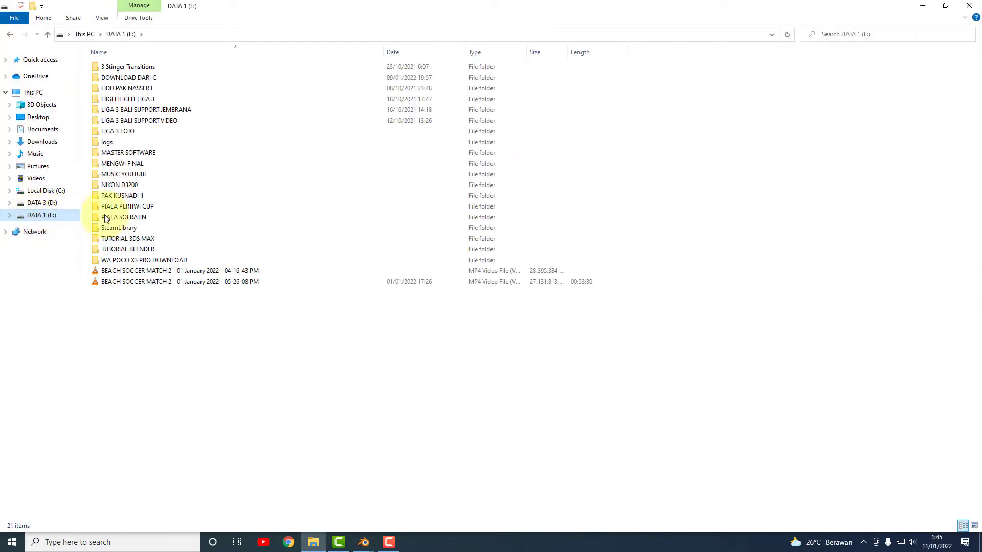
pyautogui.doubleClick(130, 249)
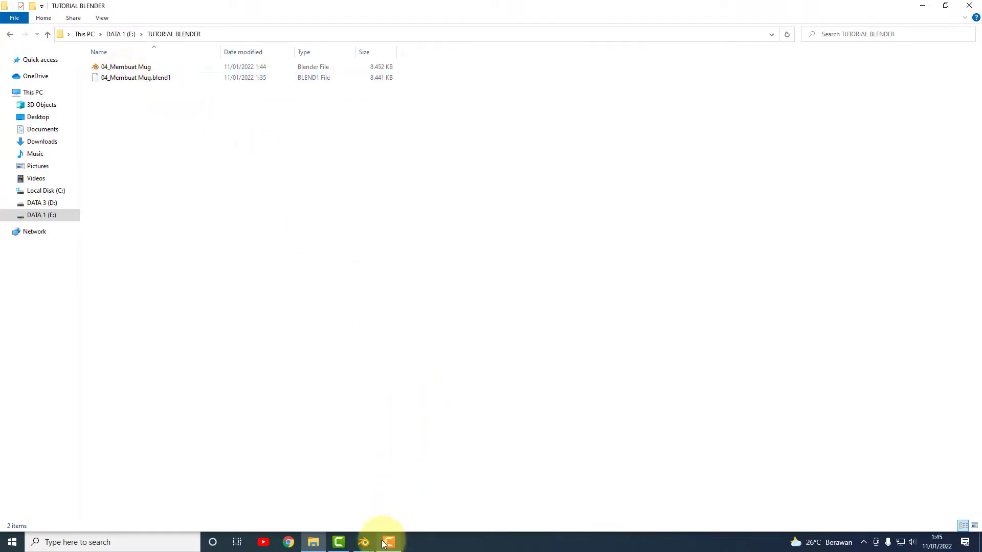
pyautogui.click(363, 542)
pyautogui.click(421, 514)
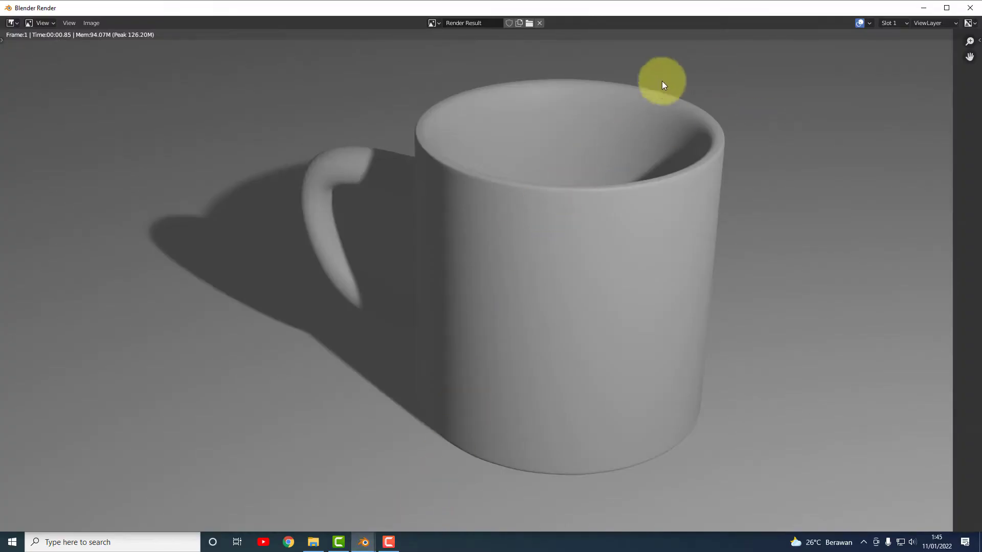
# - Save the rendered image as Pemodelan Mug.png in the E:\TUTORIAL BLENDER folder
pyautogui.click(90, 23)
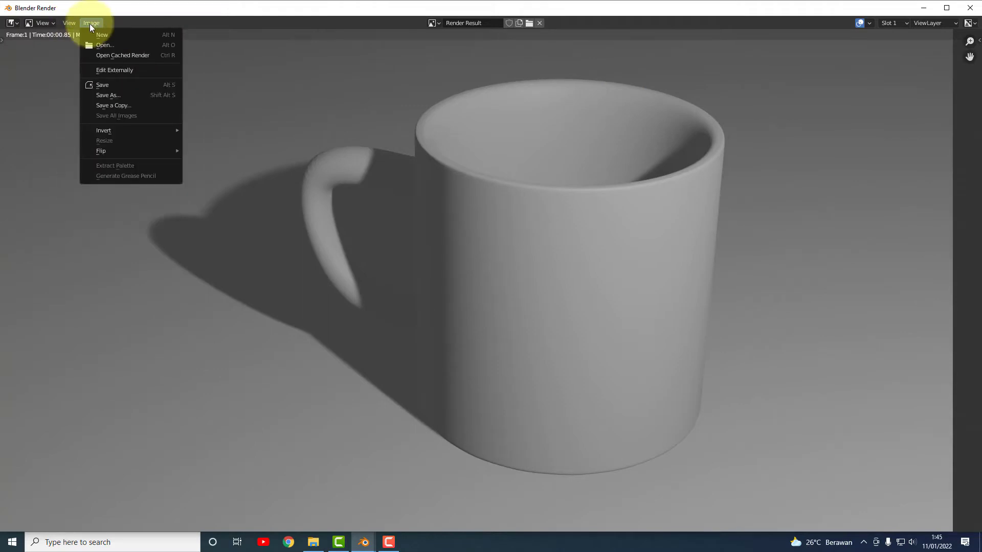
pyautogui.click(105, 96)
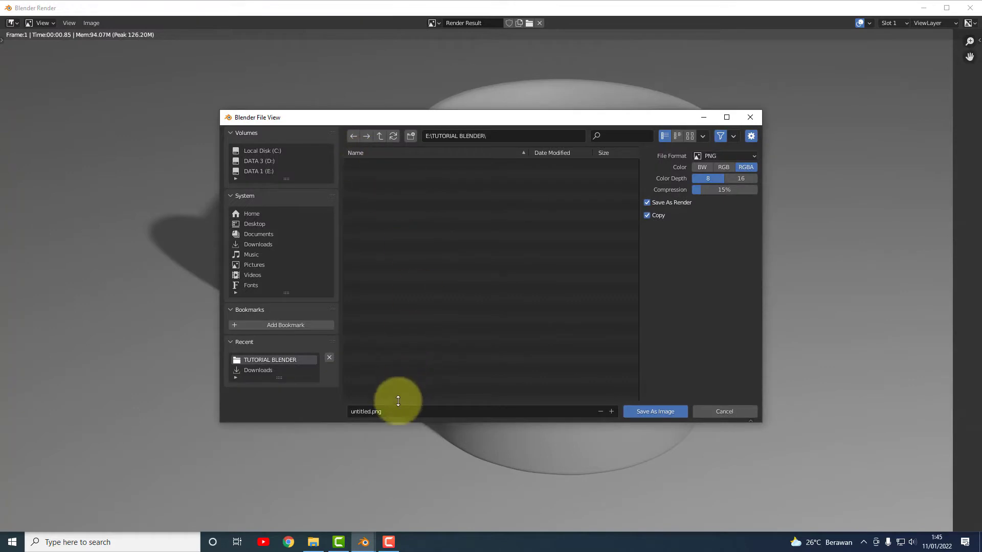
pyautogui.click(368, 410)
pyautogui.click(367, 412)
pyautogui.hotkey('shift', 'Home')
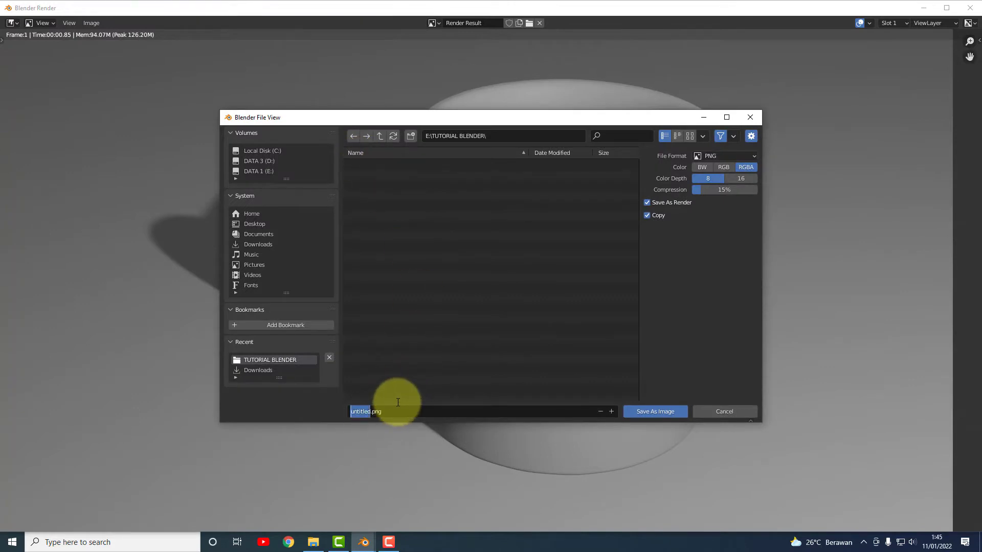
pyautogui.write('pemodelan mugP')
pyautogui.press('Delete')
pyautogui.press('Right')
pyautogui.press('Right')
pyautogui.press('Right')
pyautogui.press('Right')
pyautogui.press('Right')
pyautogui.press('Right')
pyautogui.press('Right')
pyautogui.press('Right')
pyautogui.press('Right')
pyautogui.hotkey('shift', 'Right')
pyautogui.write('M')
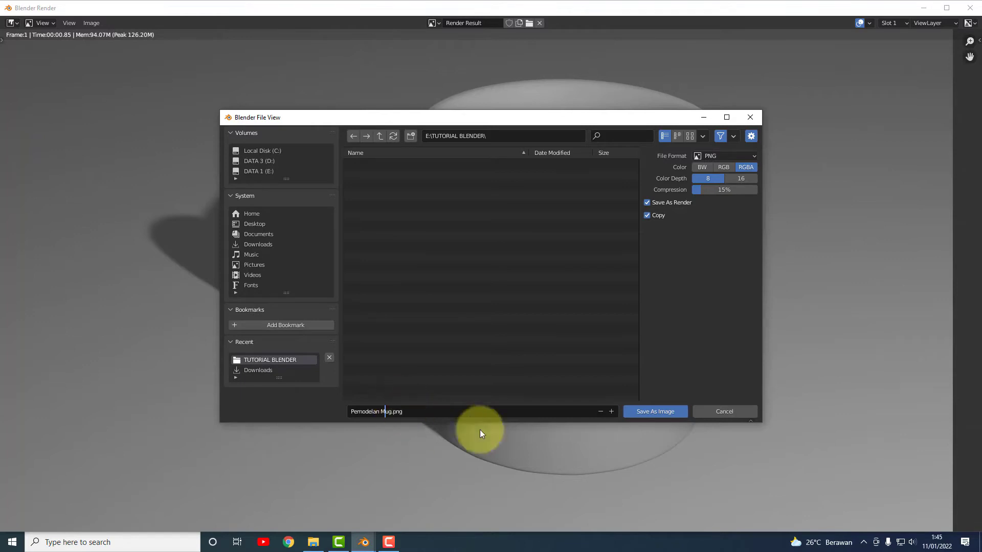
pyautogui.click(657, 414)
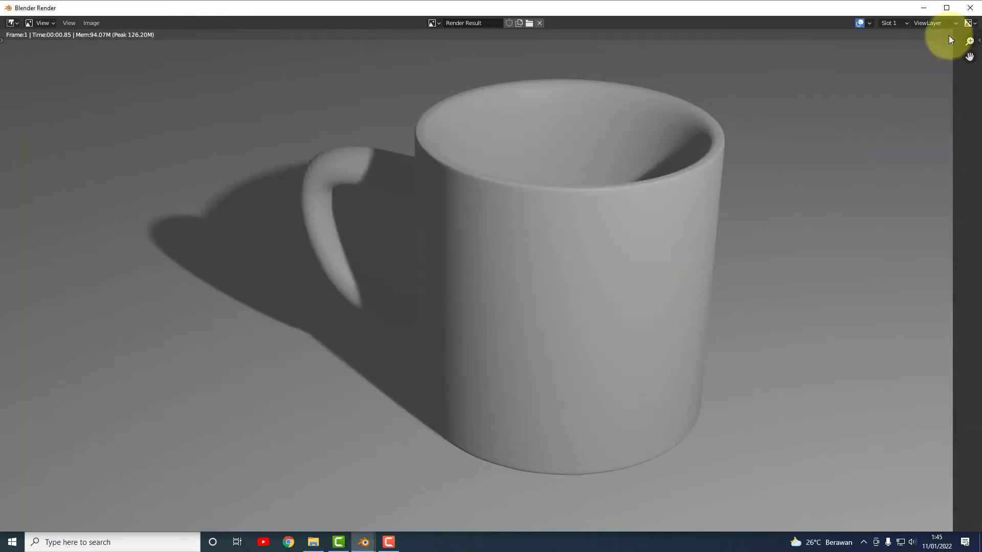